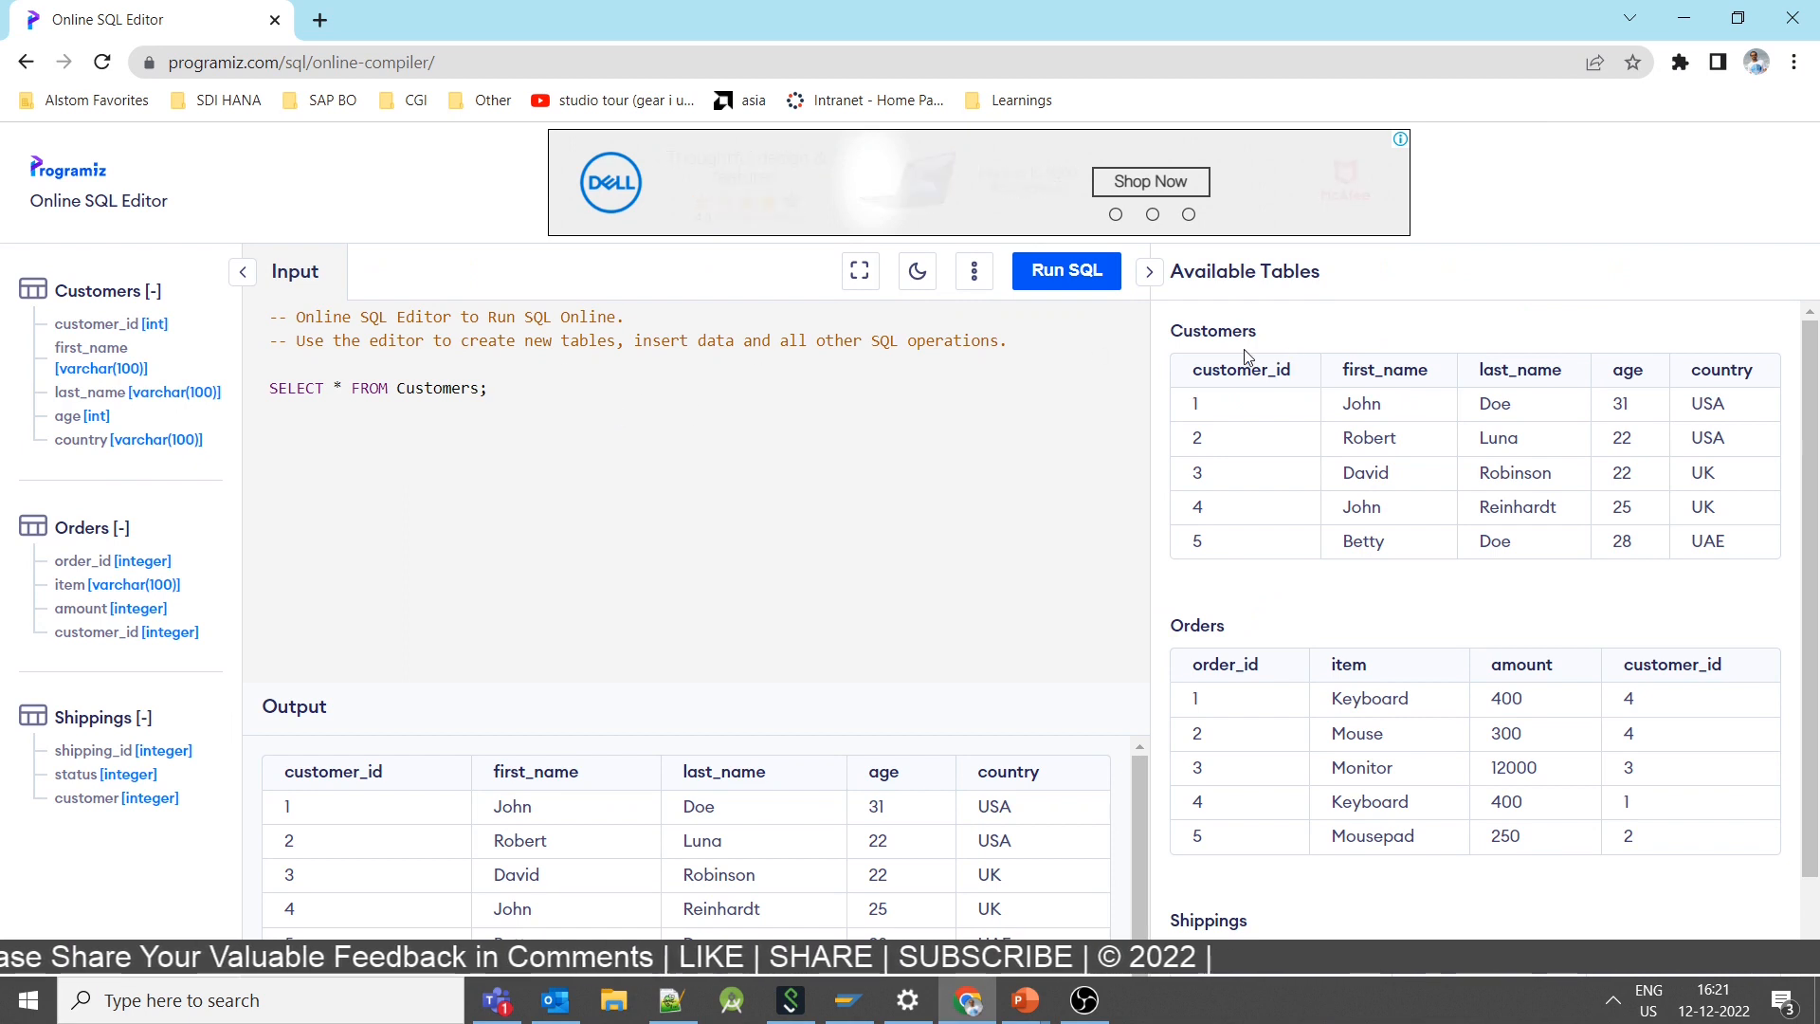
double_click(1213, 330)
double_click(1197, 626)
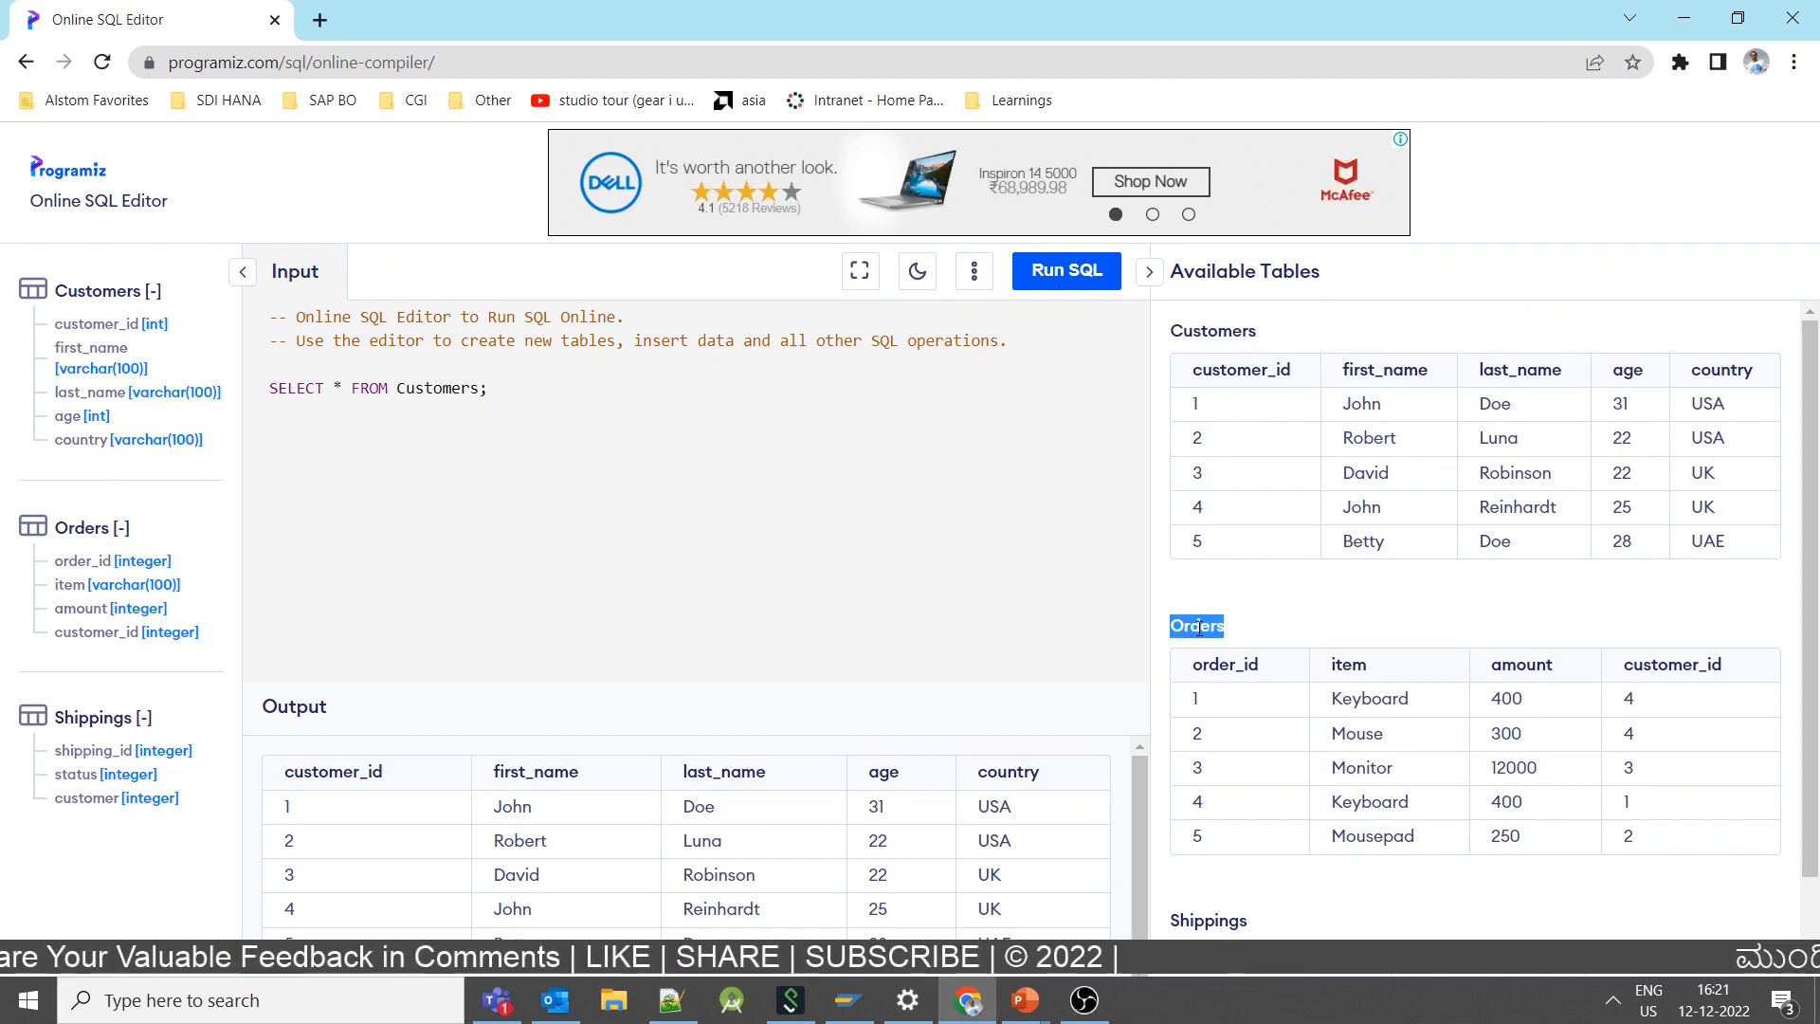
left_click(1132, 427)
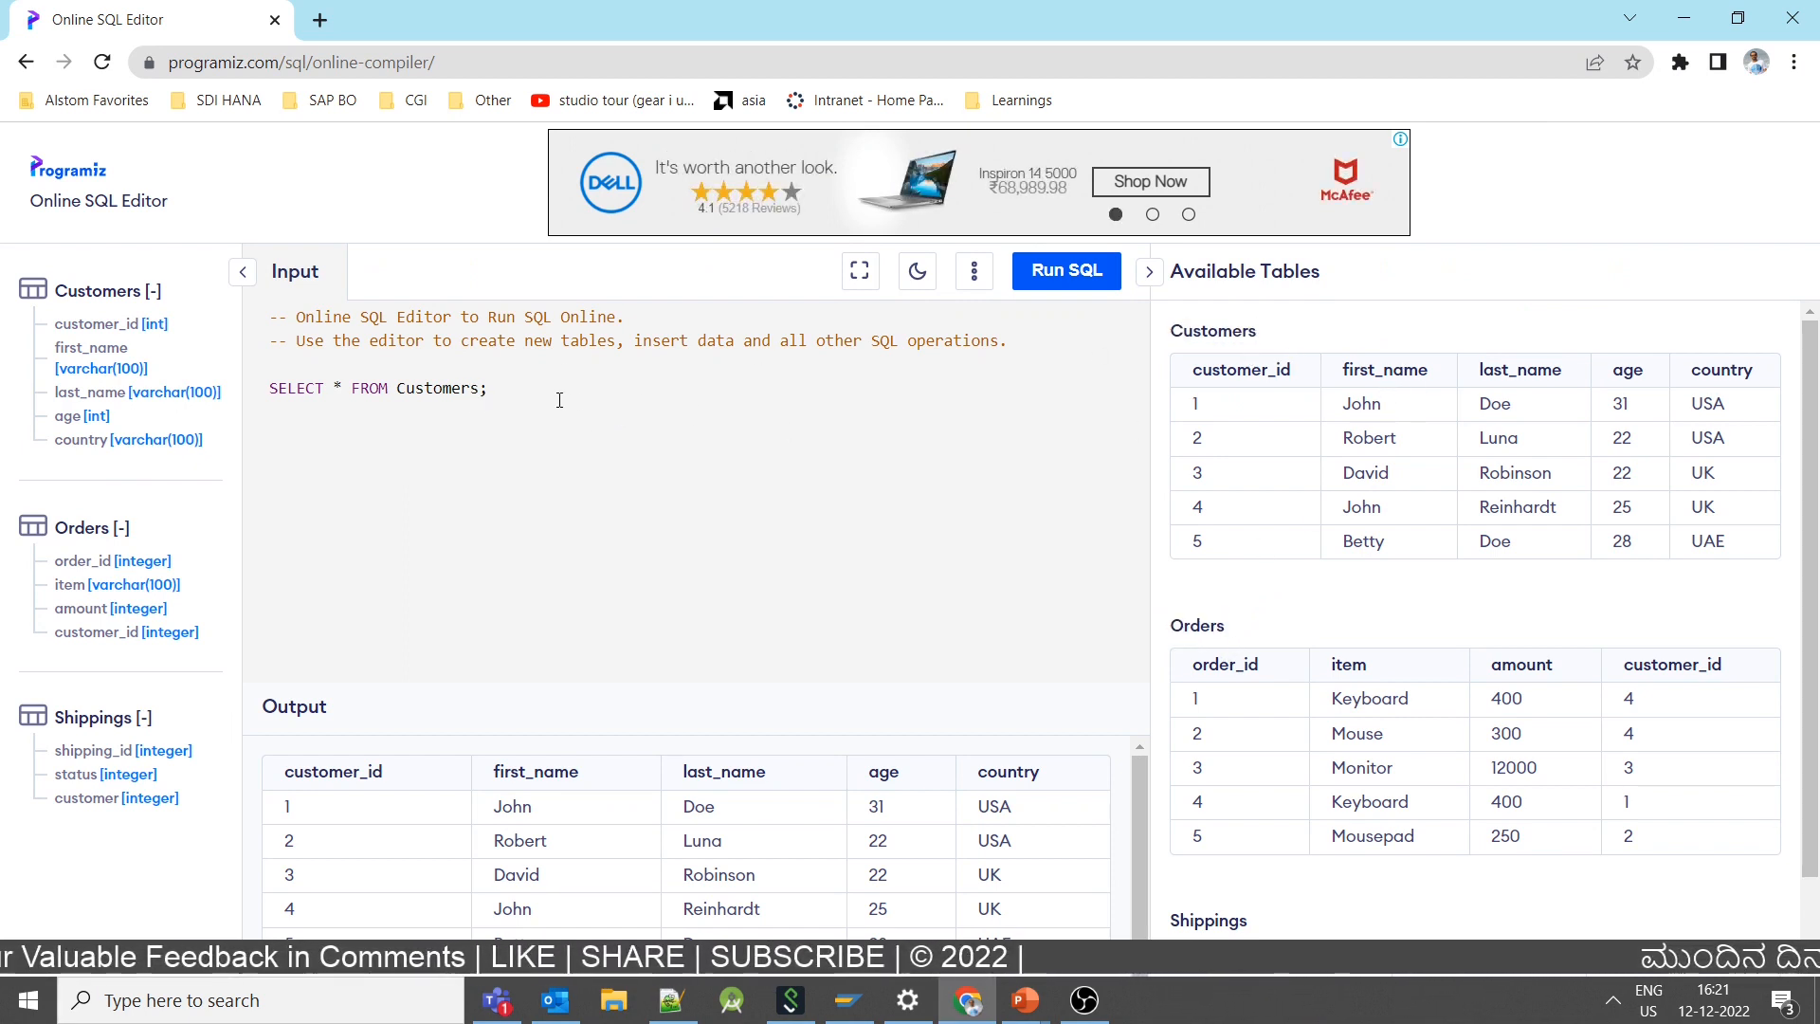
left_click_drag(556, 391, 269, 388)
left_click(1065, 272)
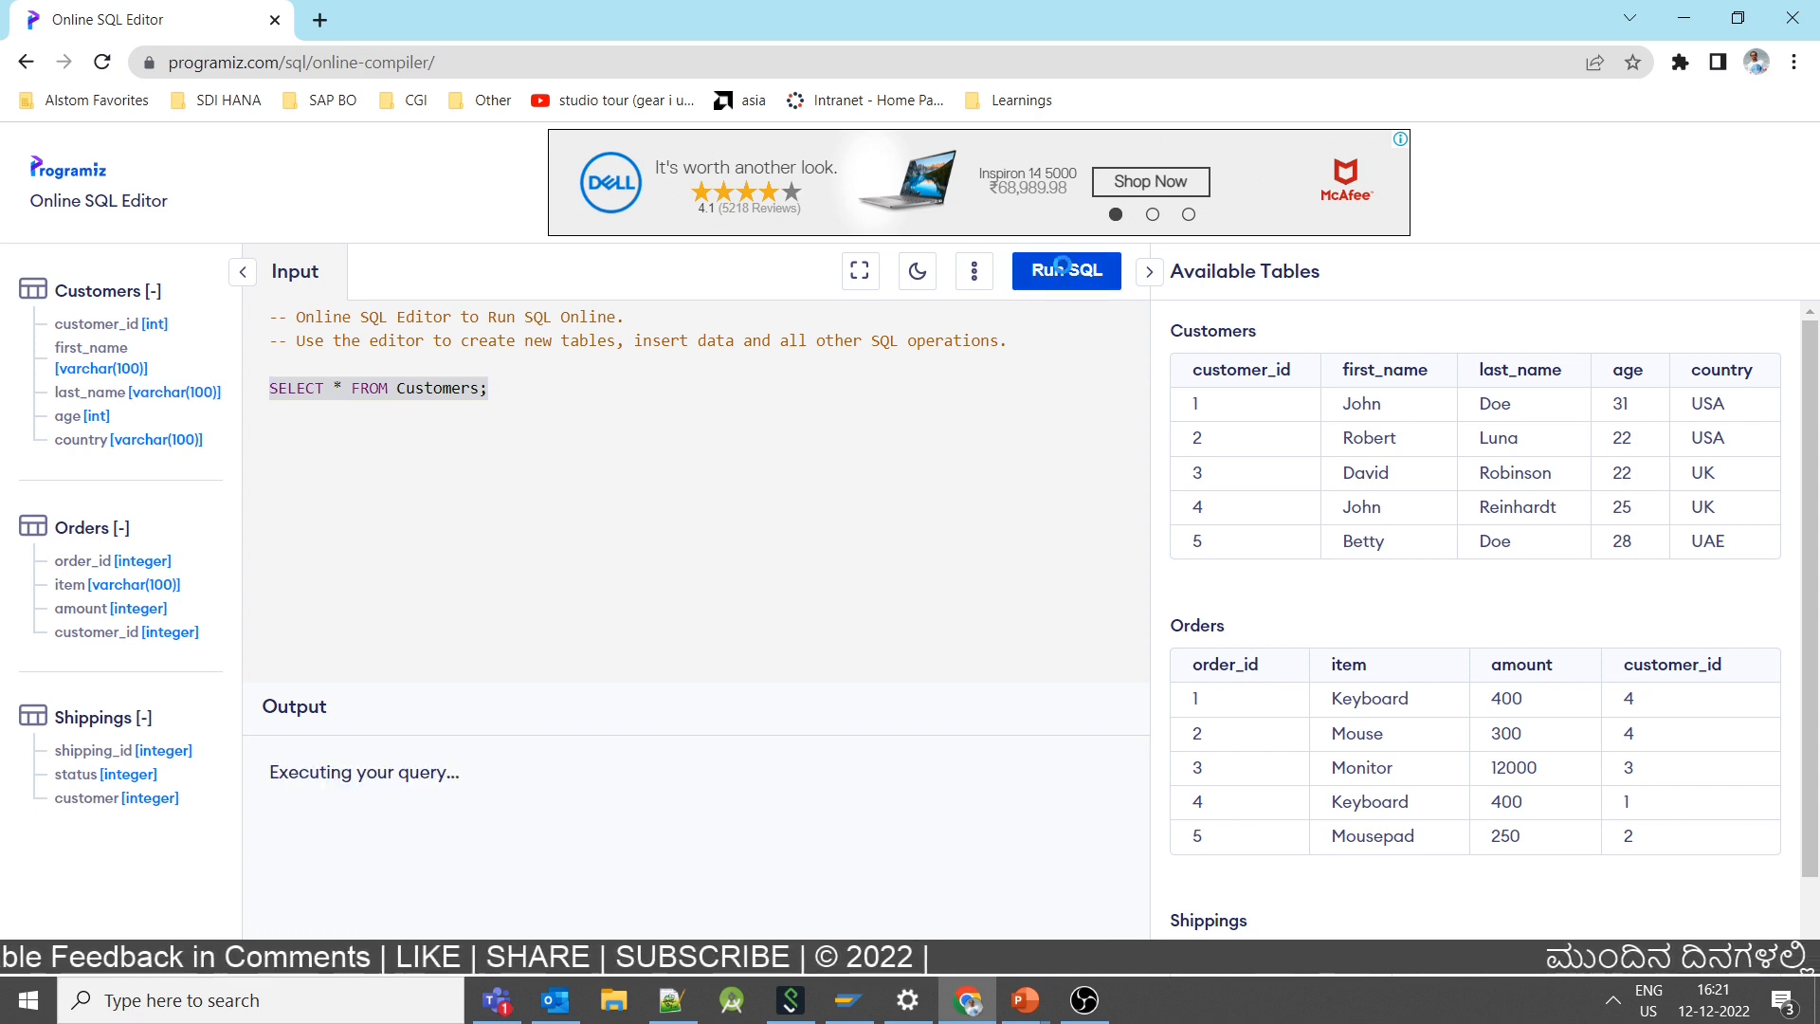
double_click(1209, 332)
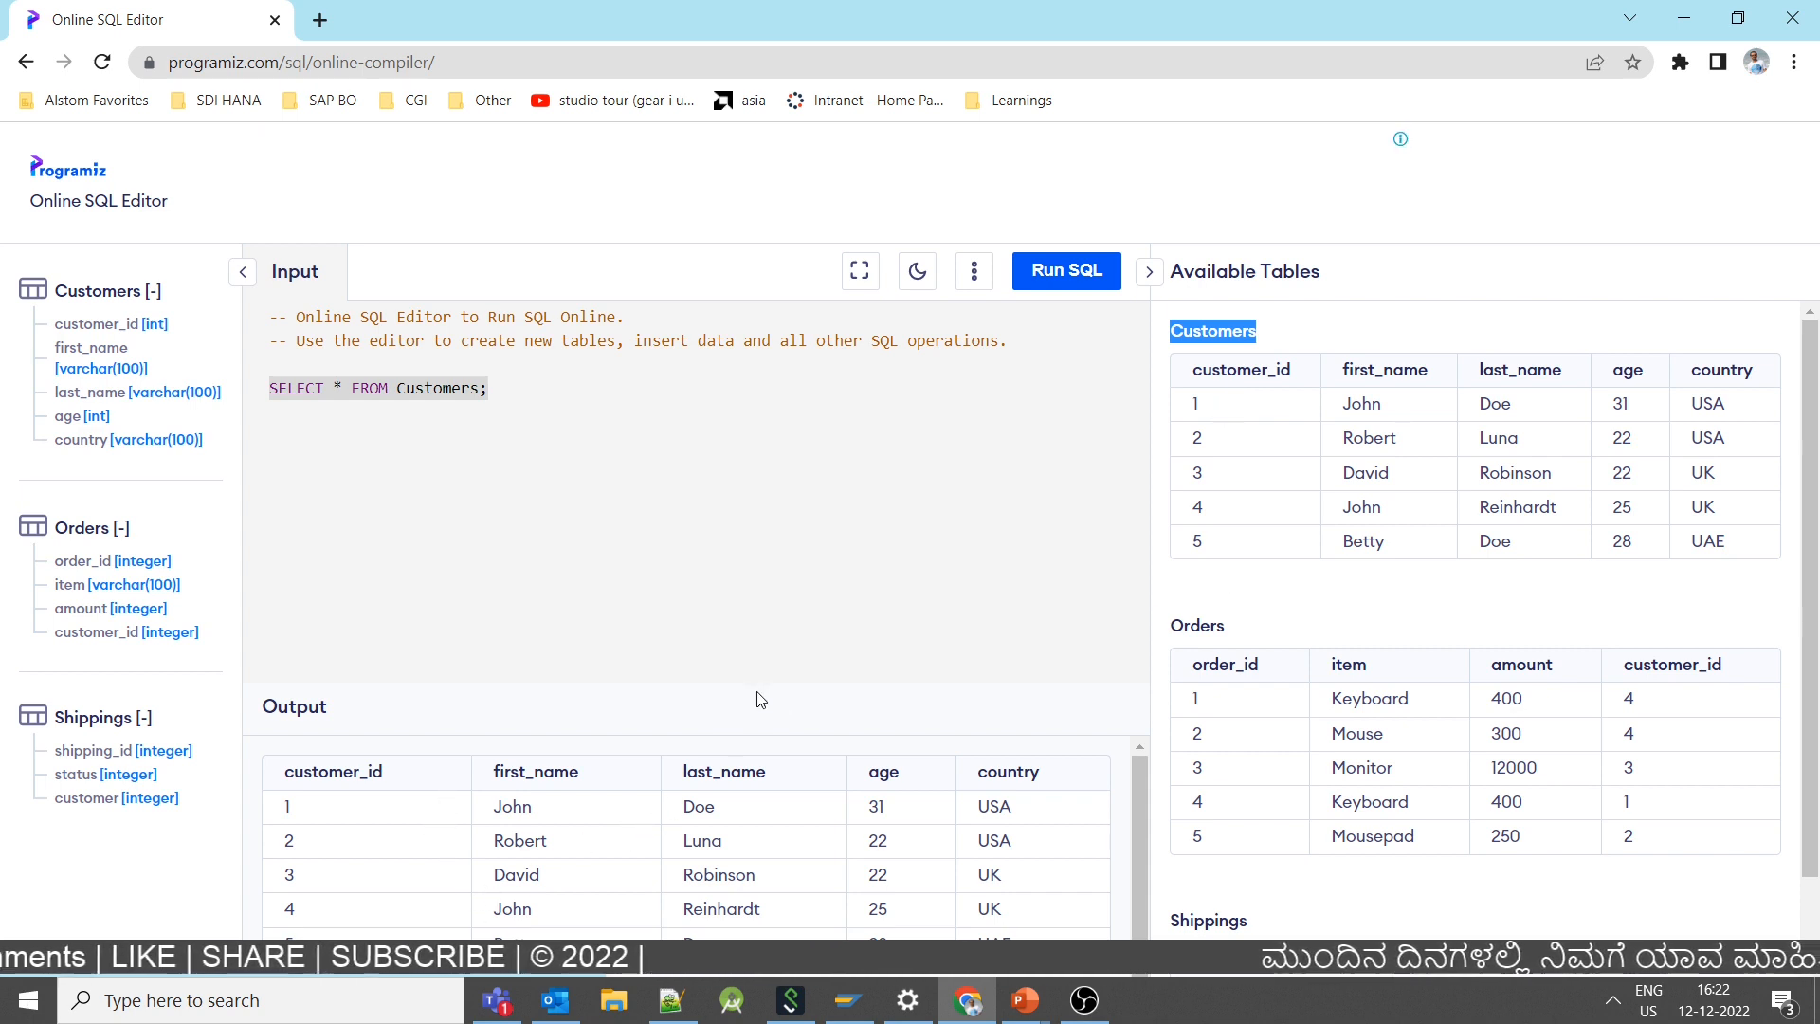
key("ctrl+minus")
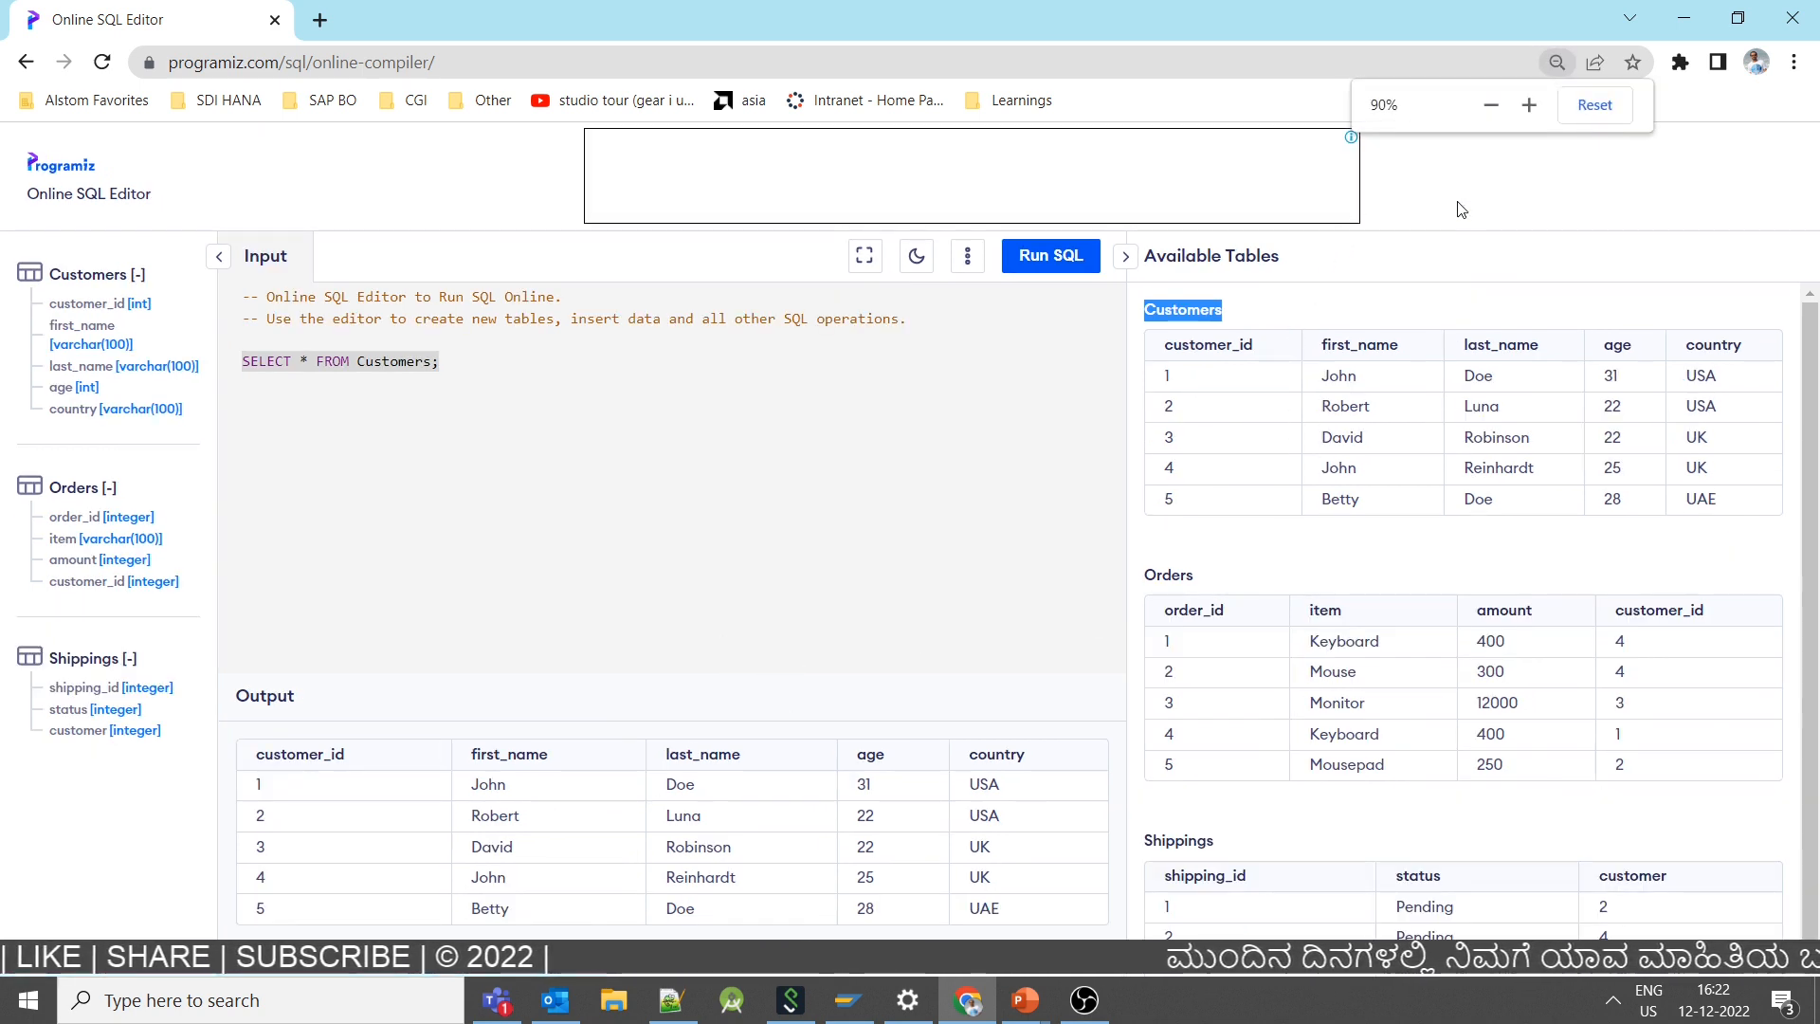
left_click(1459, 228)
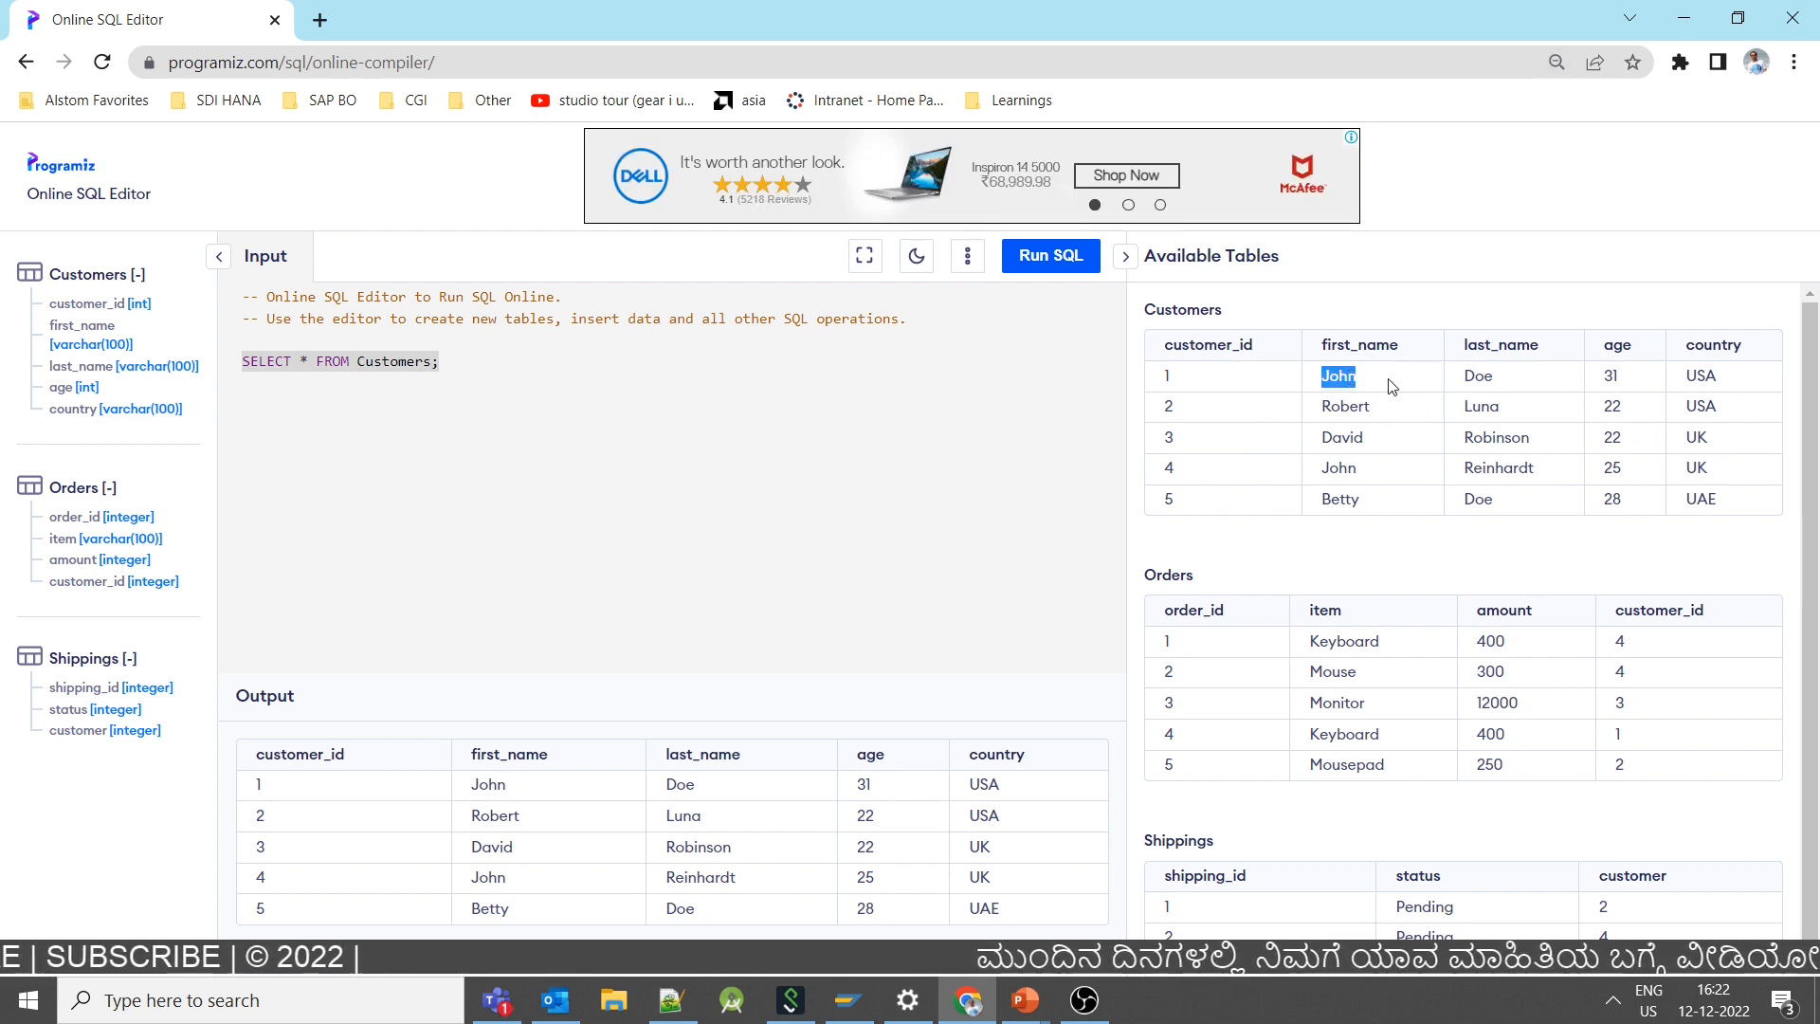
double_click(1498, 439)
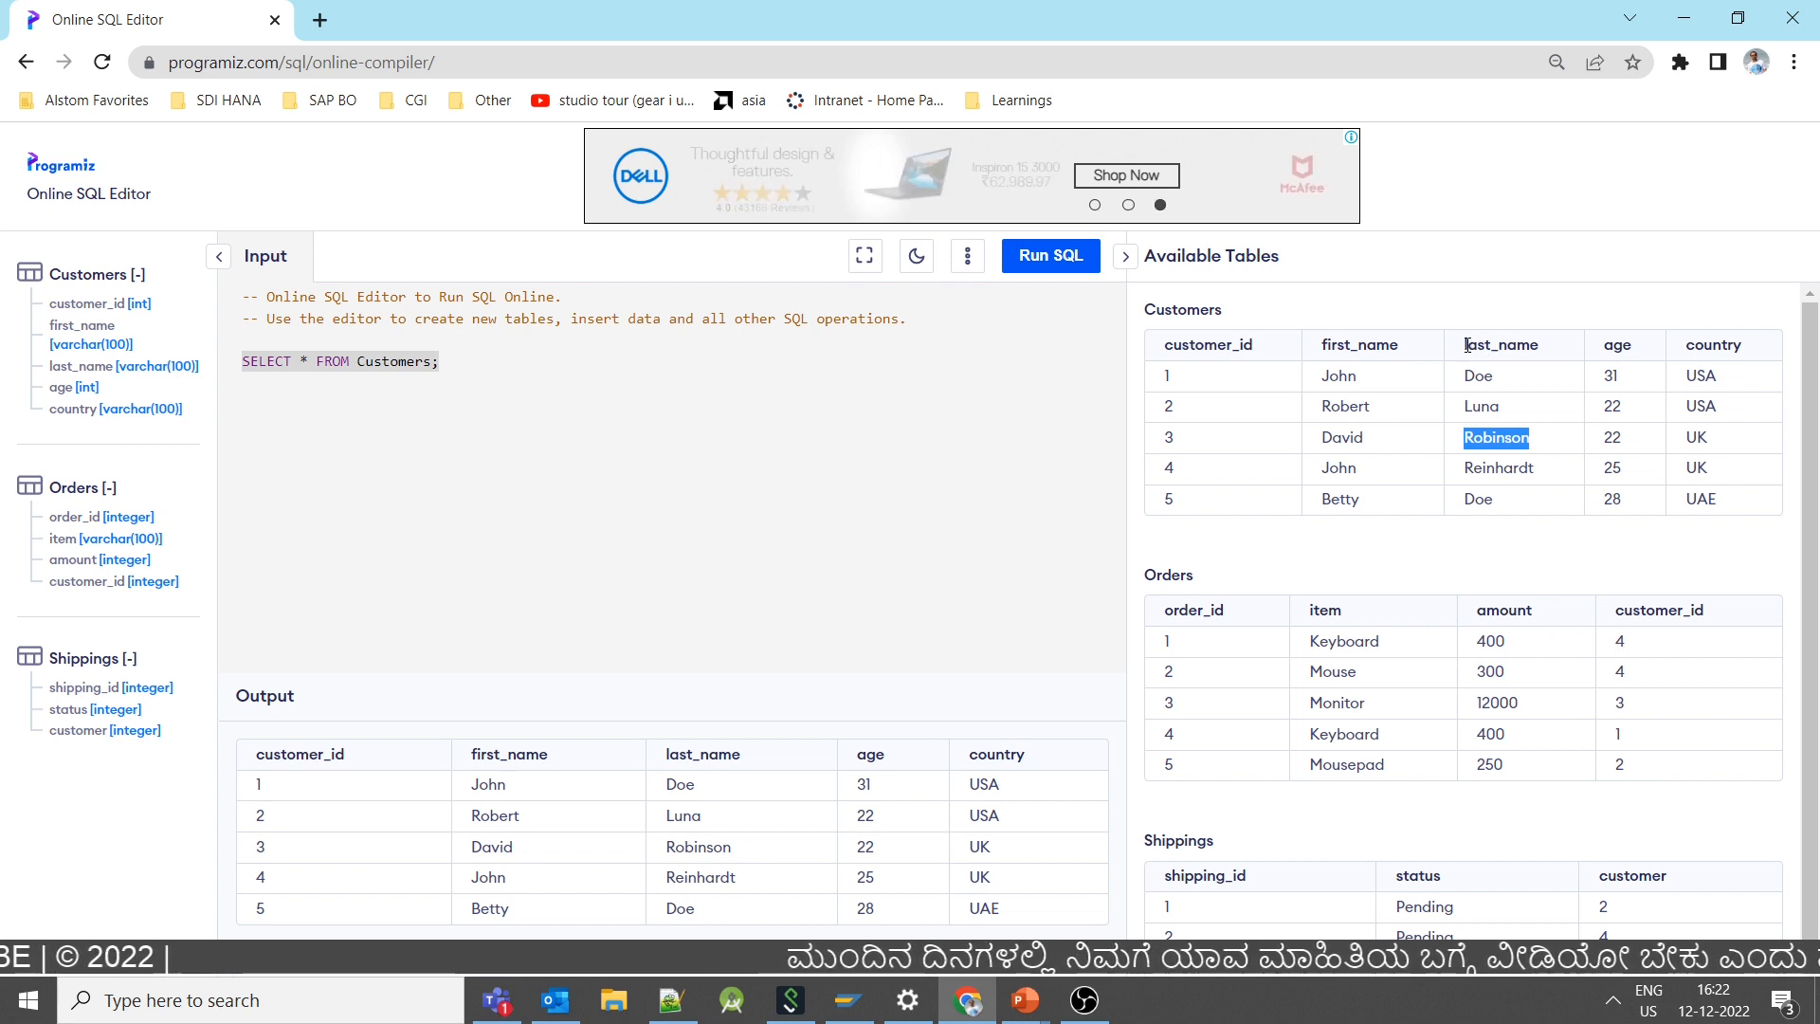
double_click(1511, 346)
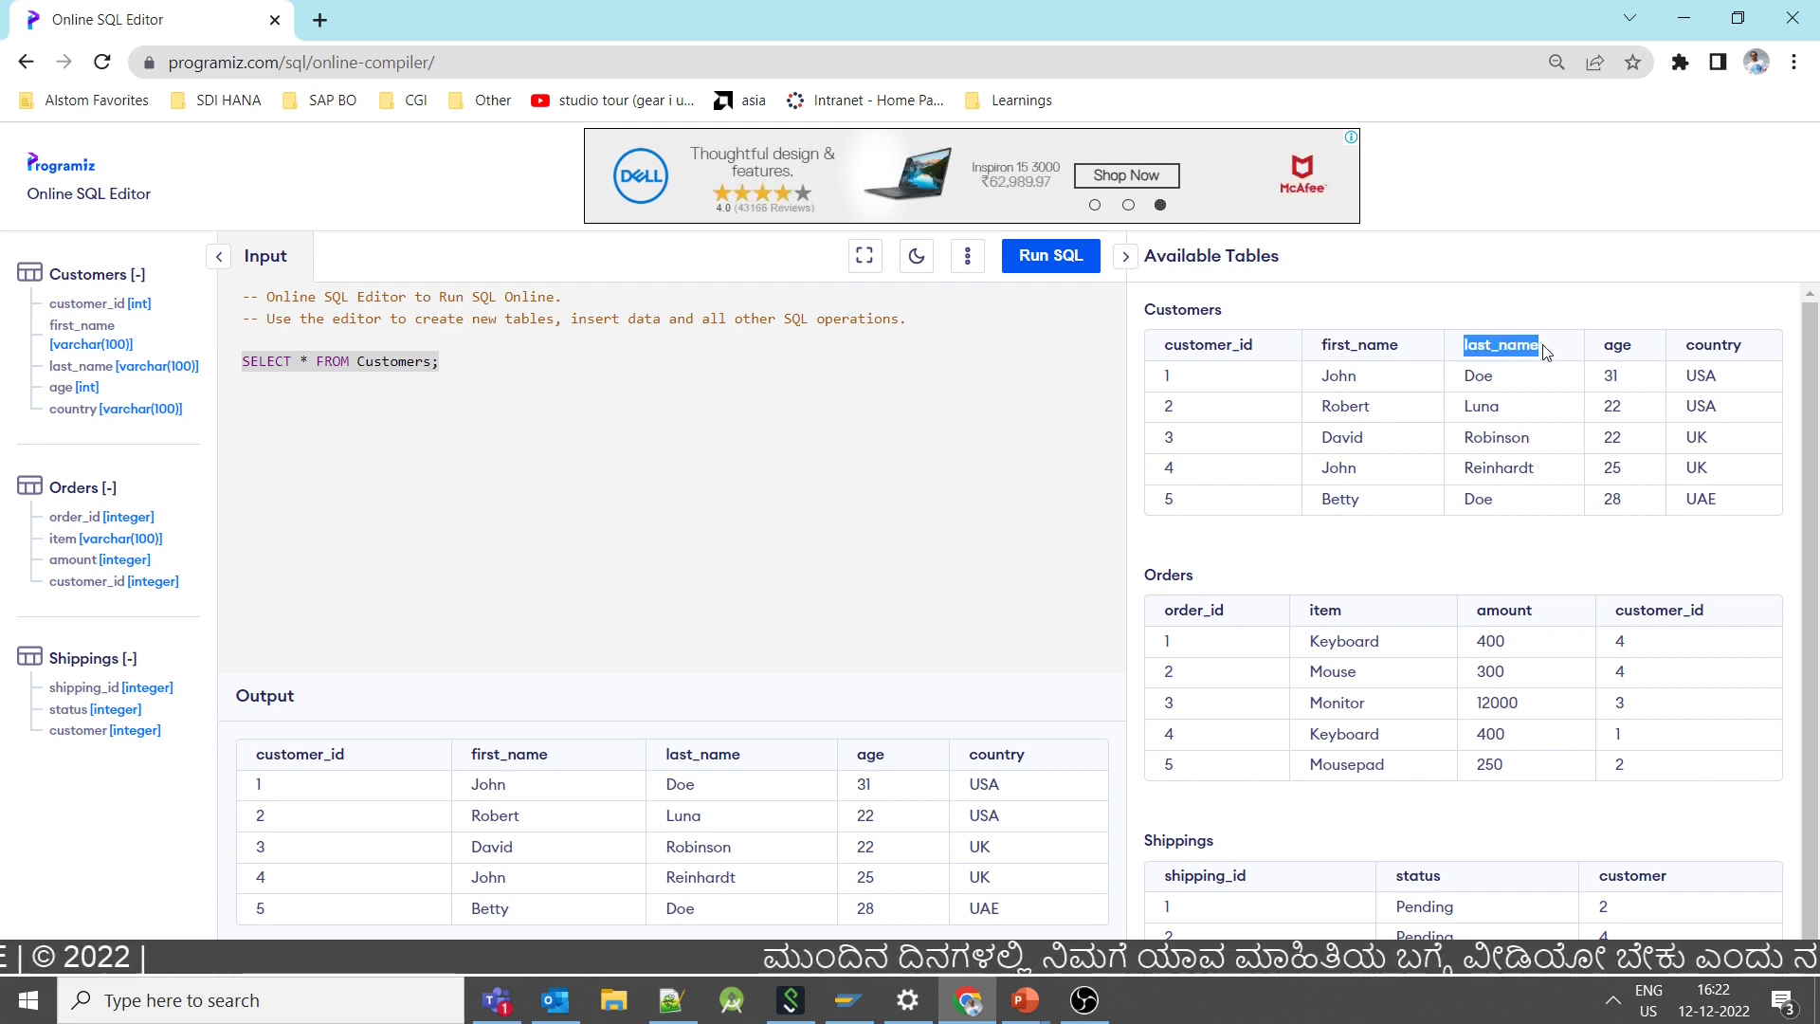
left_click(1707, 373)
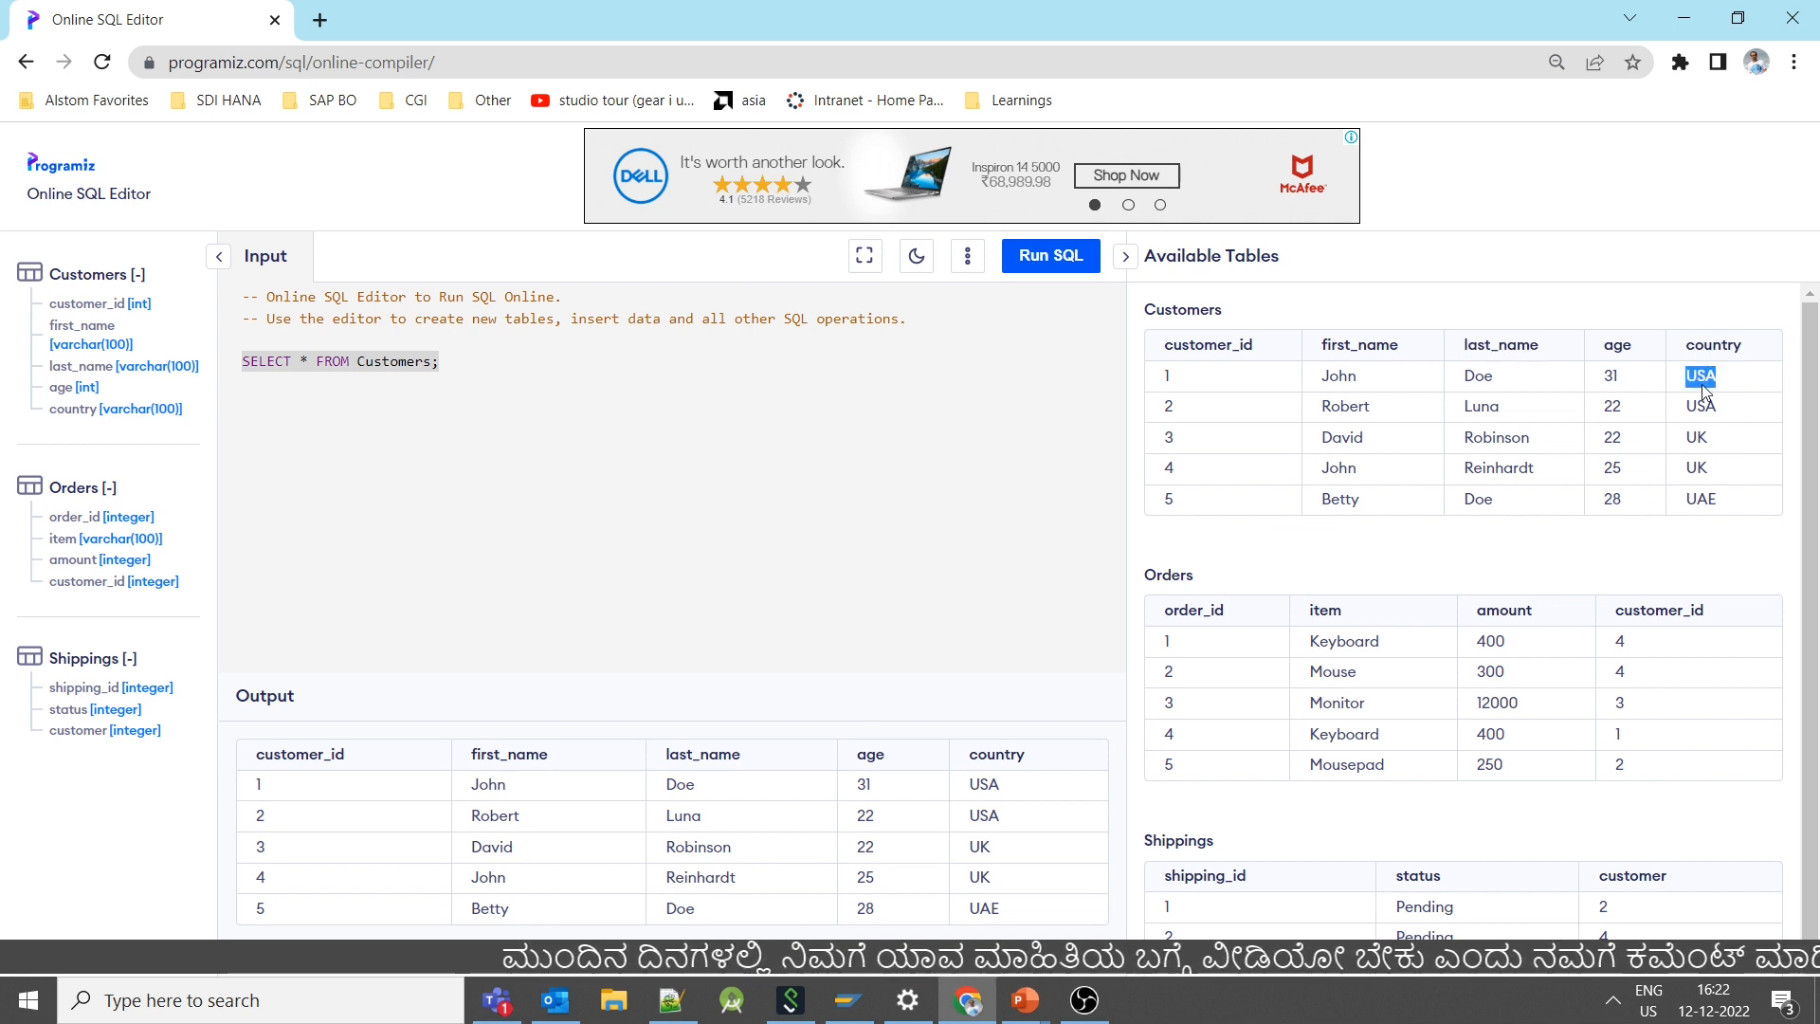
left_click(443, 365)
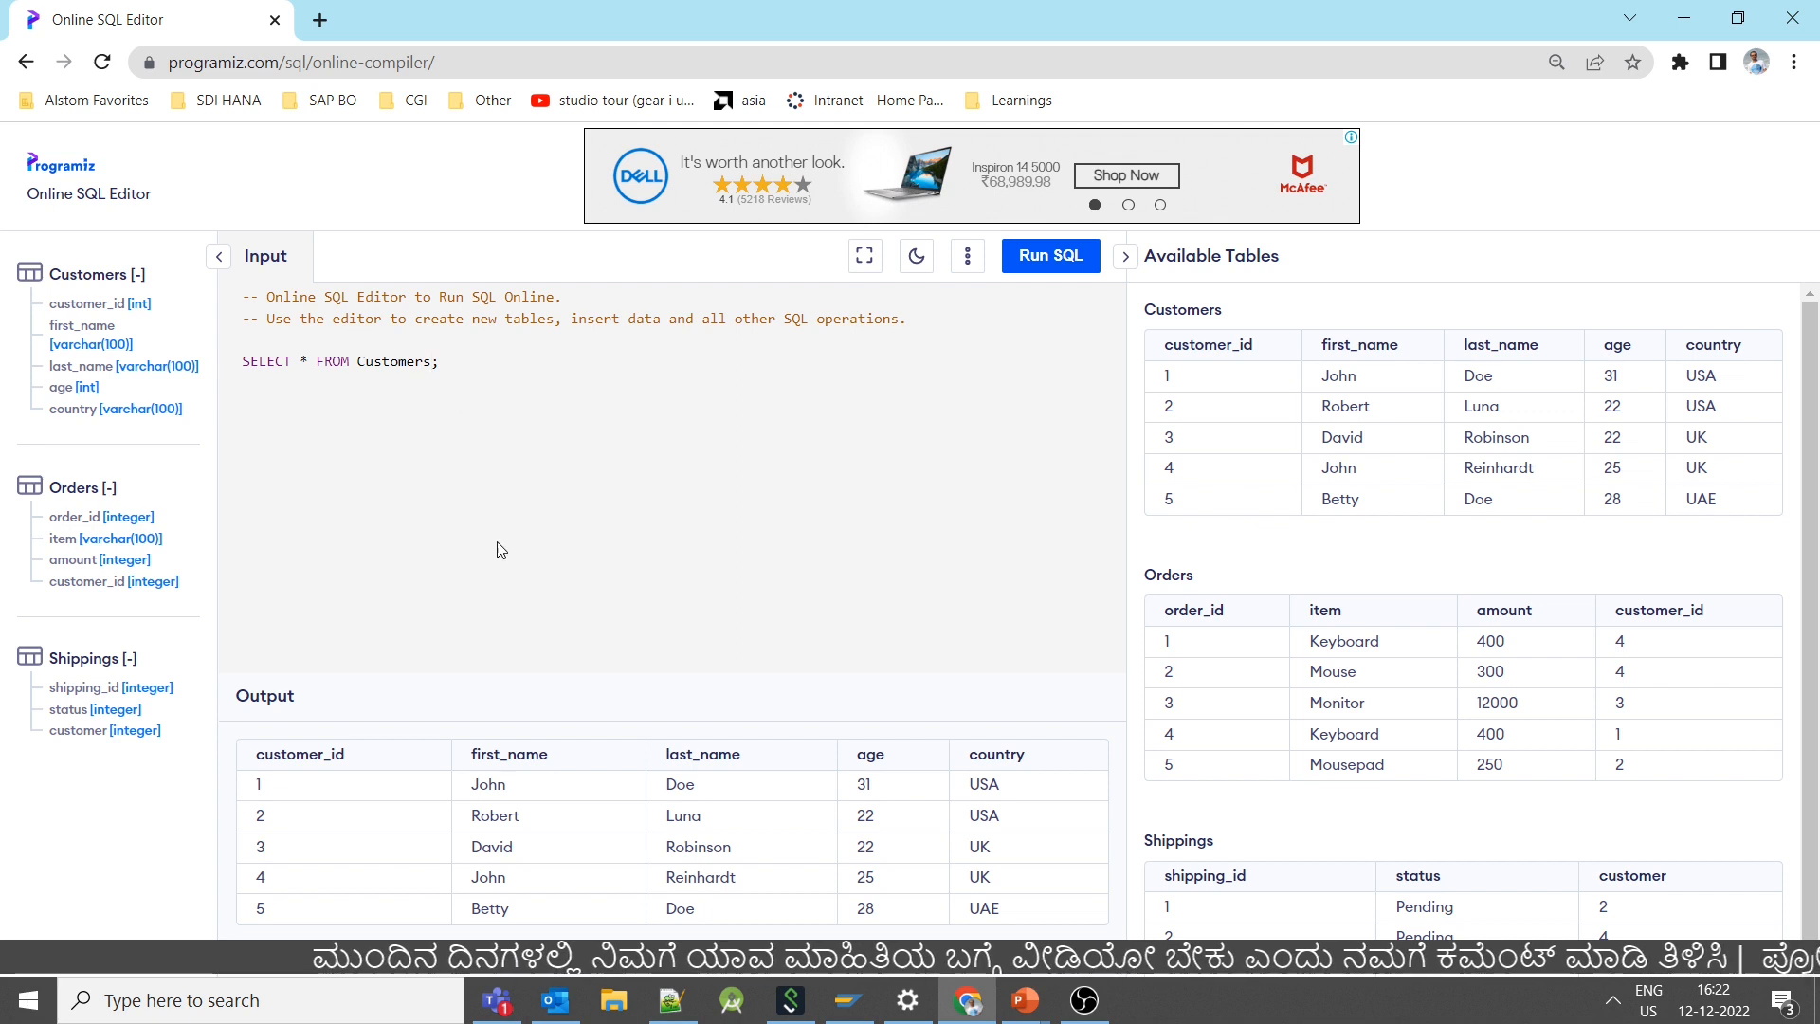
key("ctrl+plus")
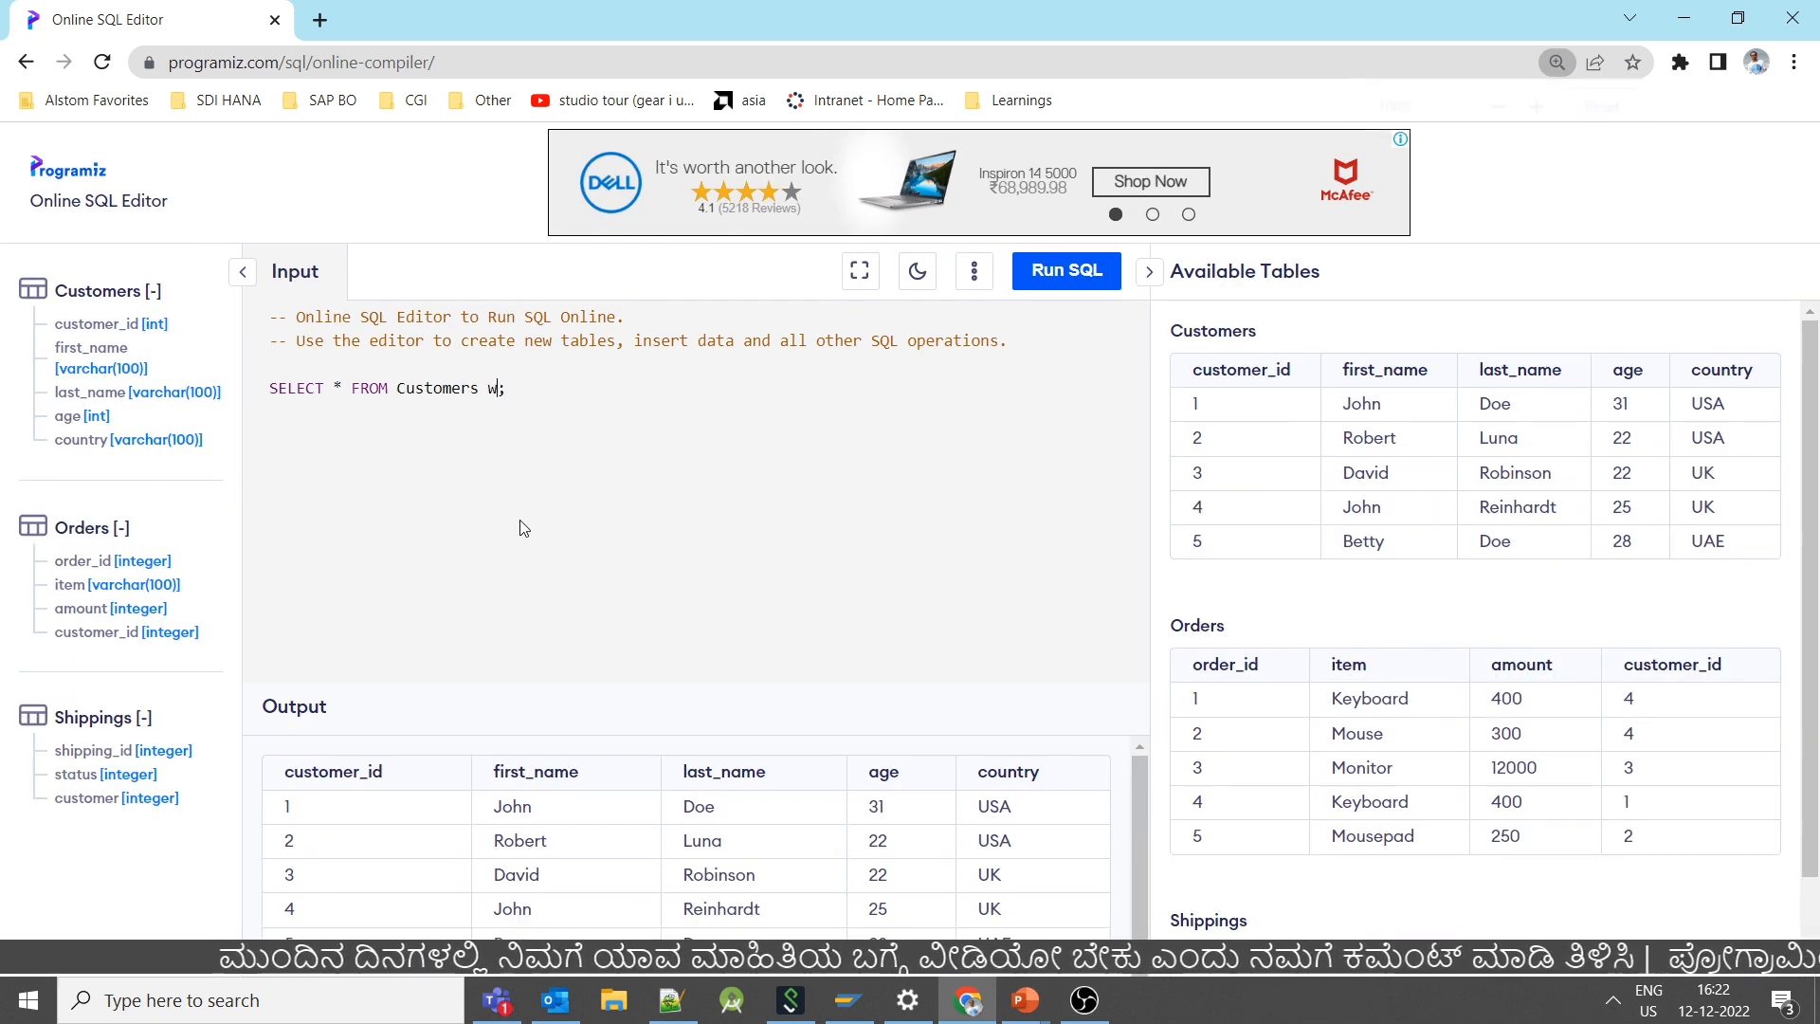
type("where country ")
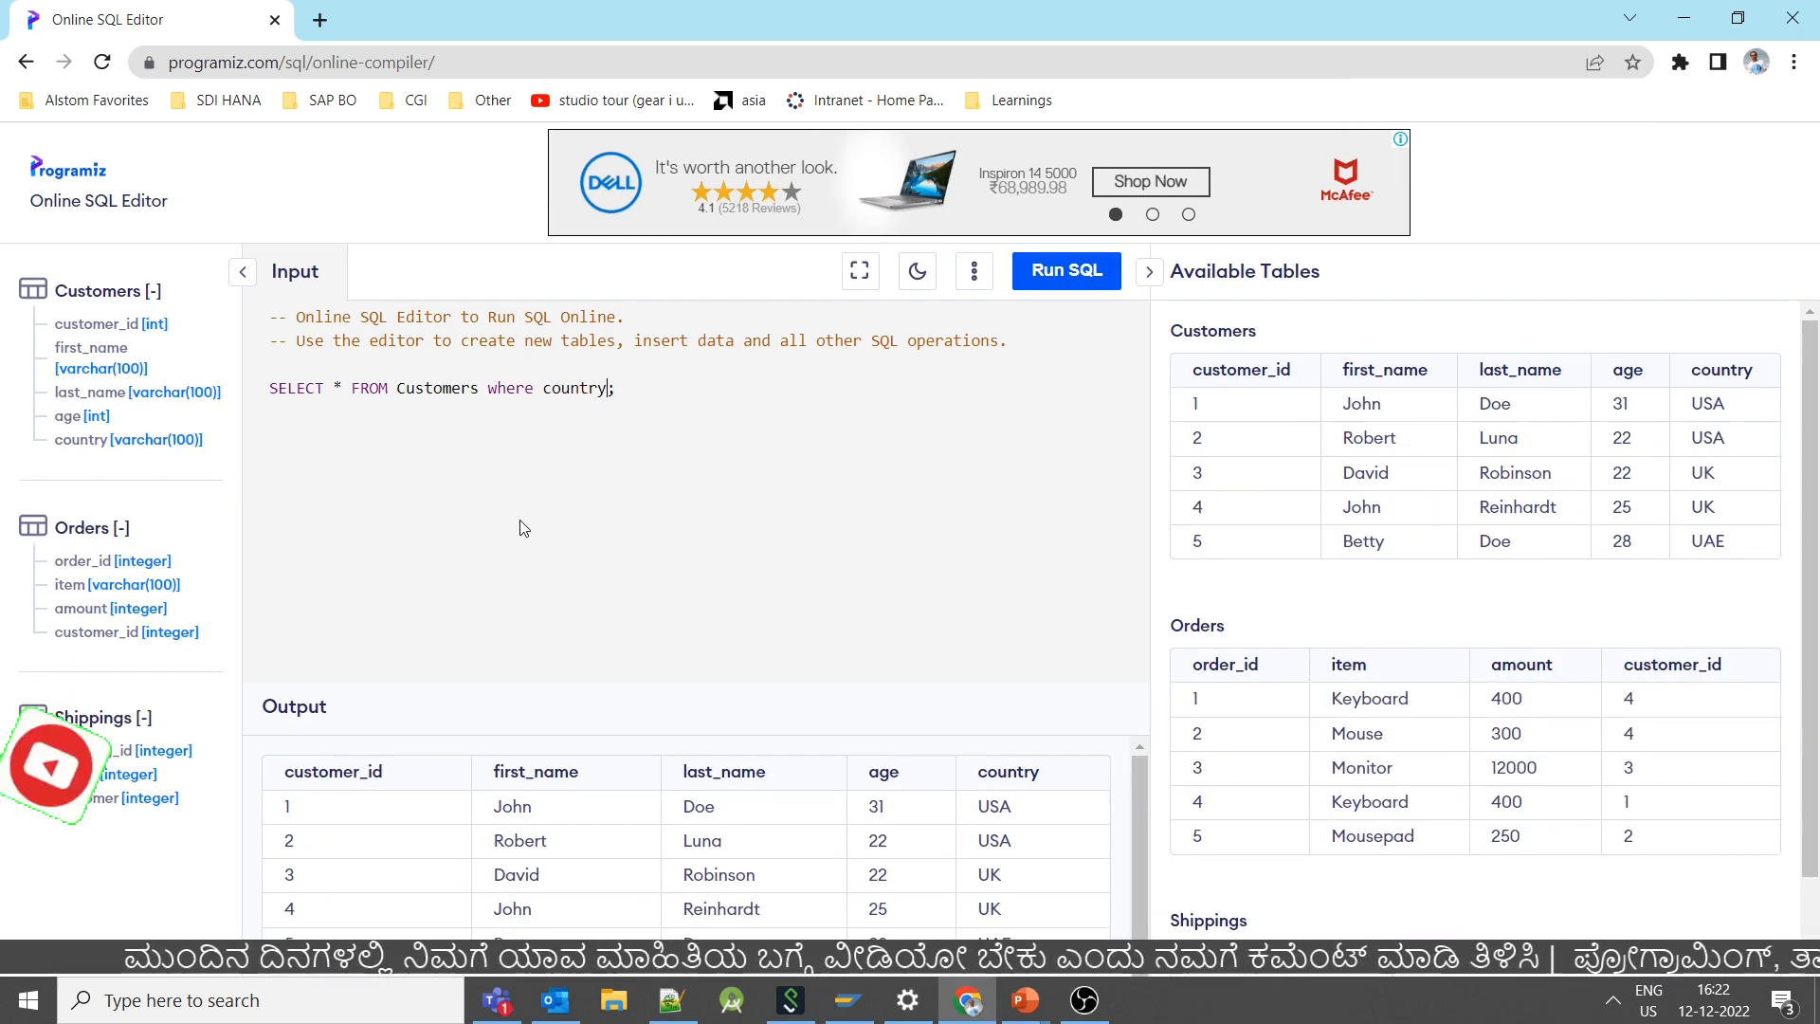
type("like ")
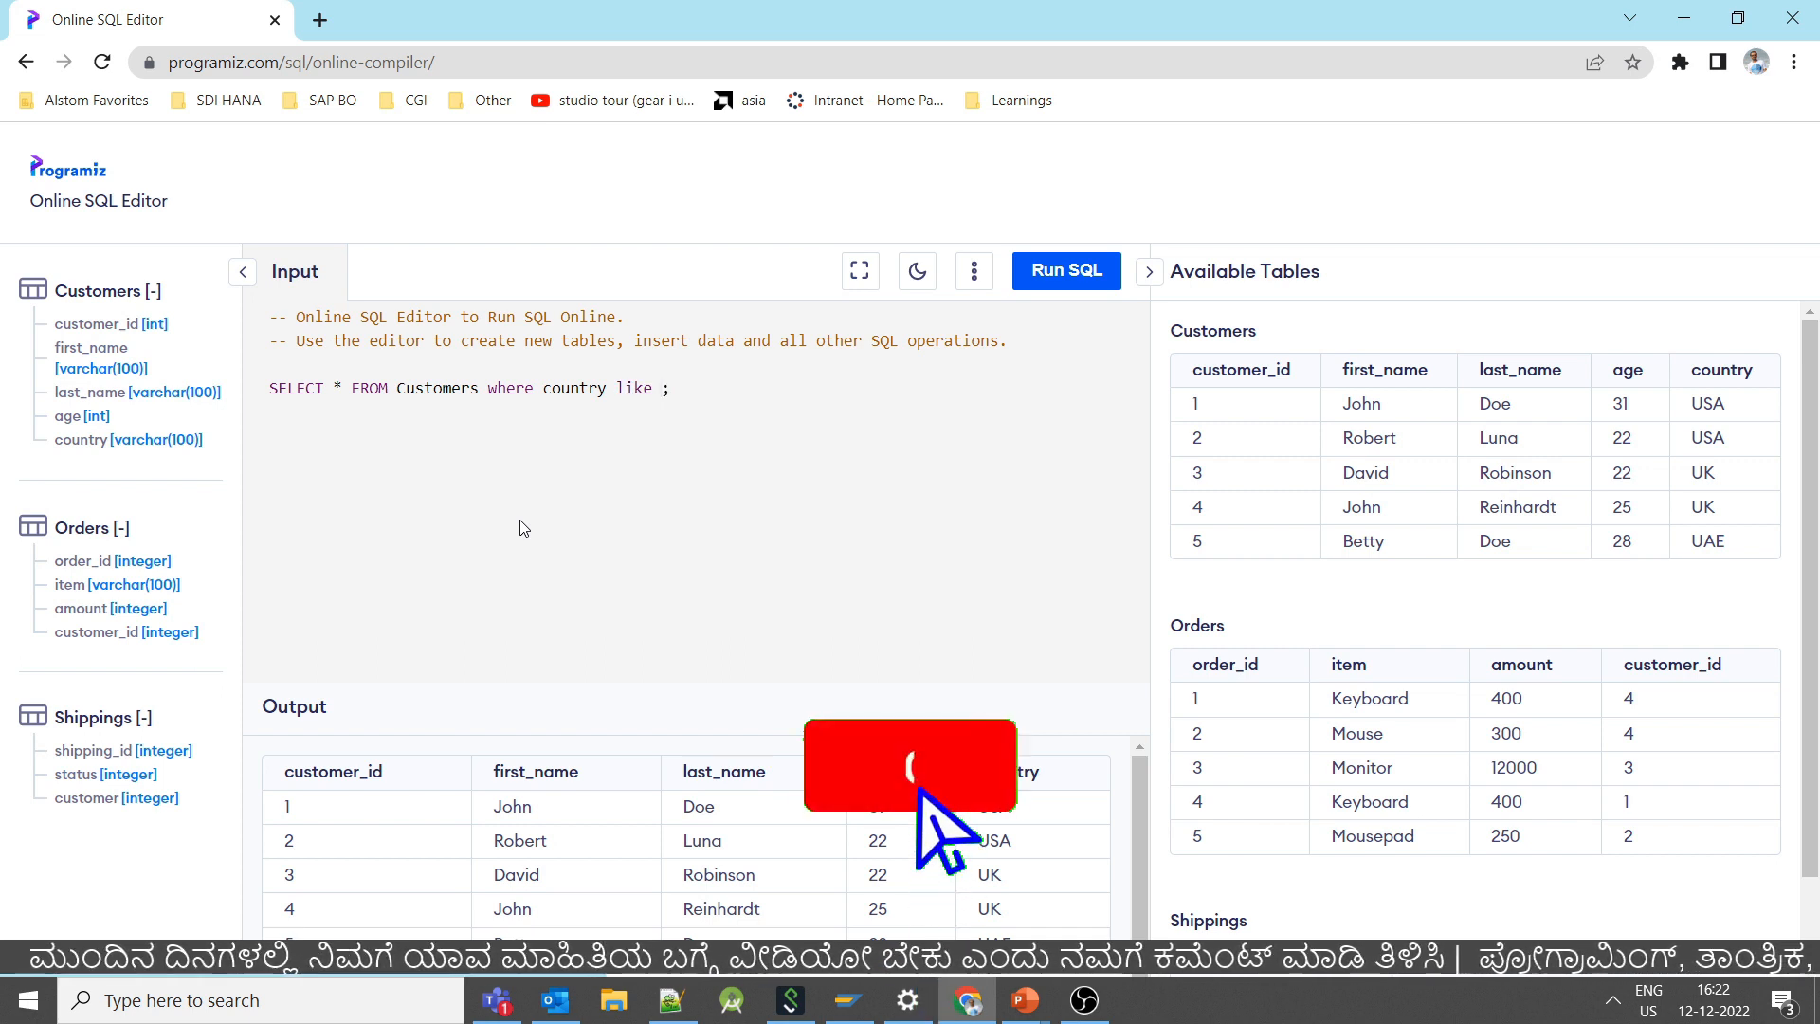
type("'")
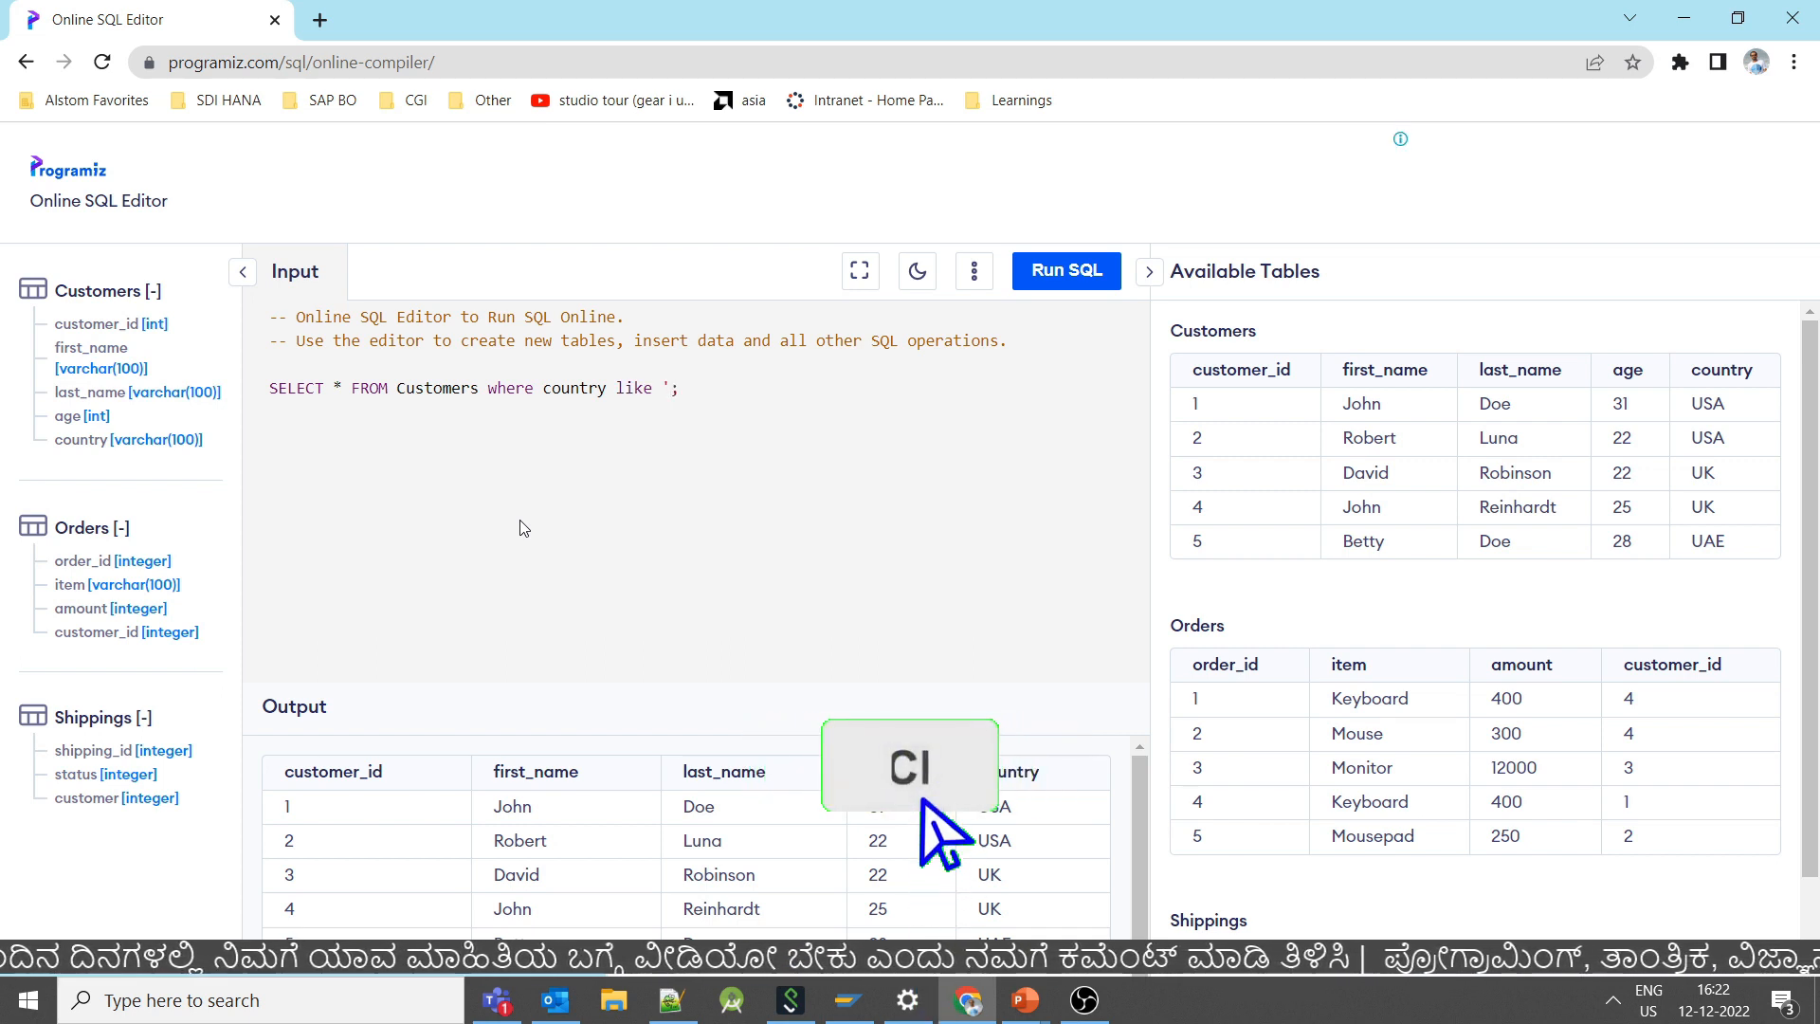
- Filter Customers with WHERE country LIKE 'U%' and run it
double_click(1720, 370)
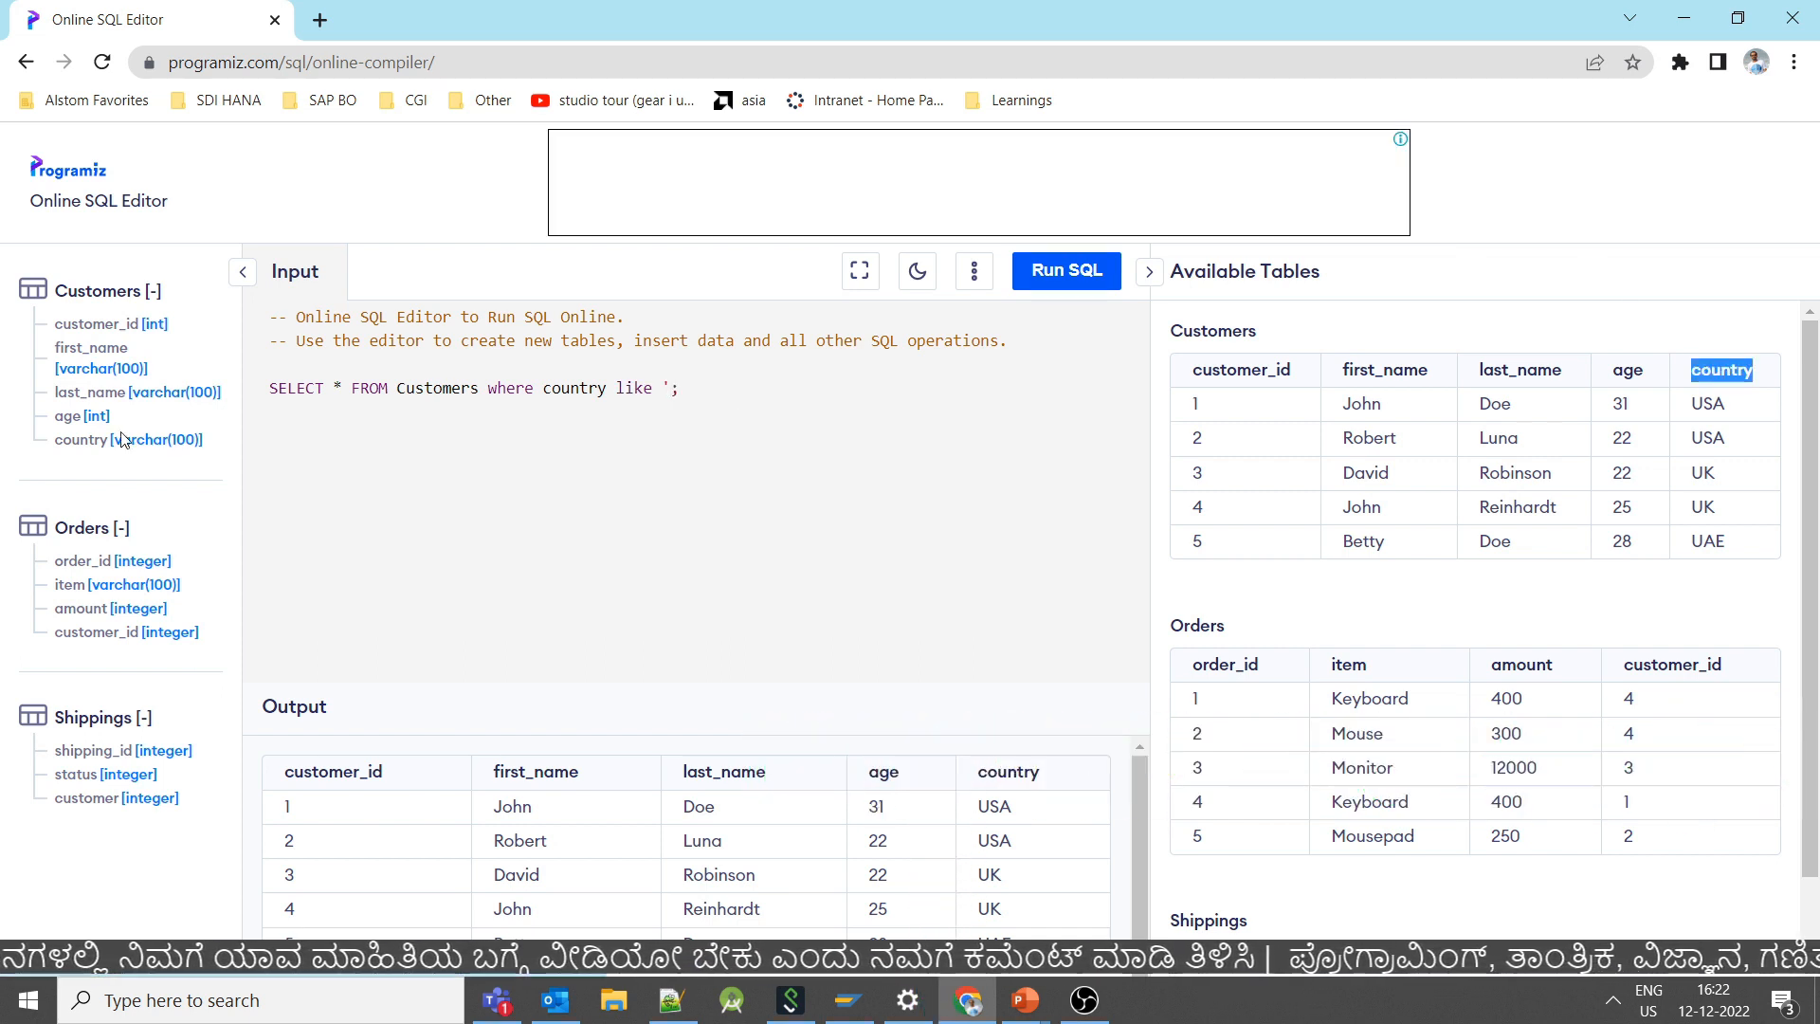
double_click(81, 440)
left_click(673, 390)
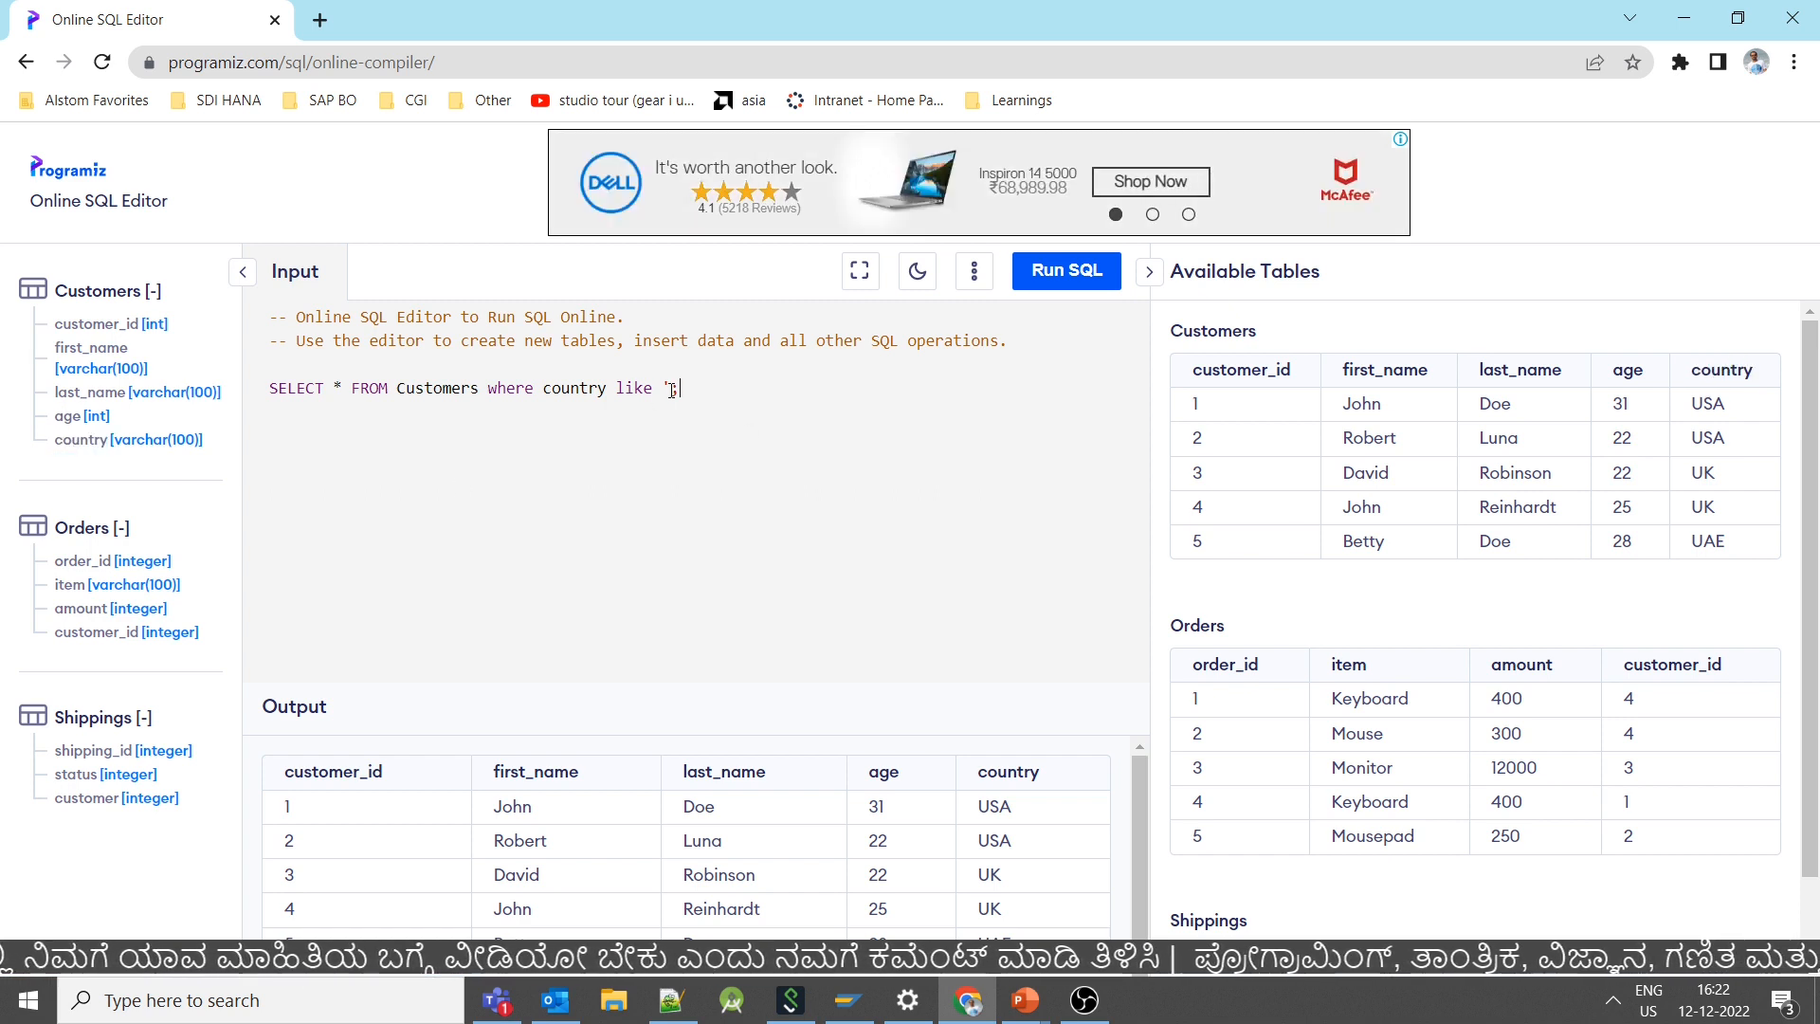
type("'U")
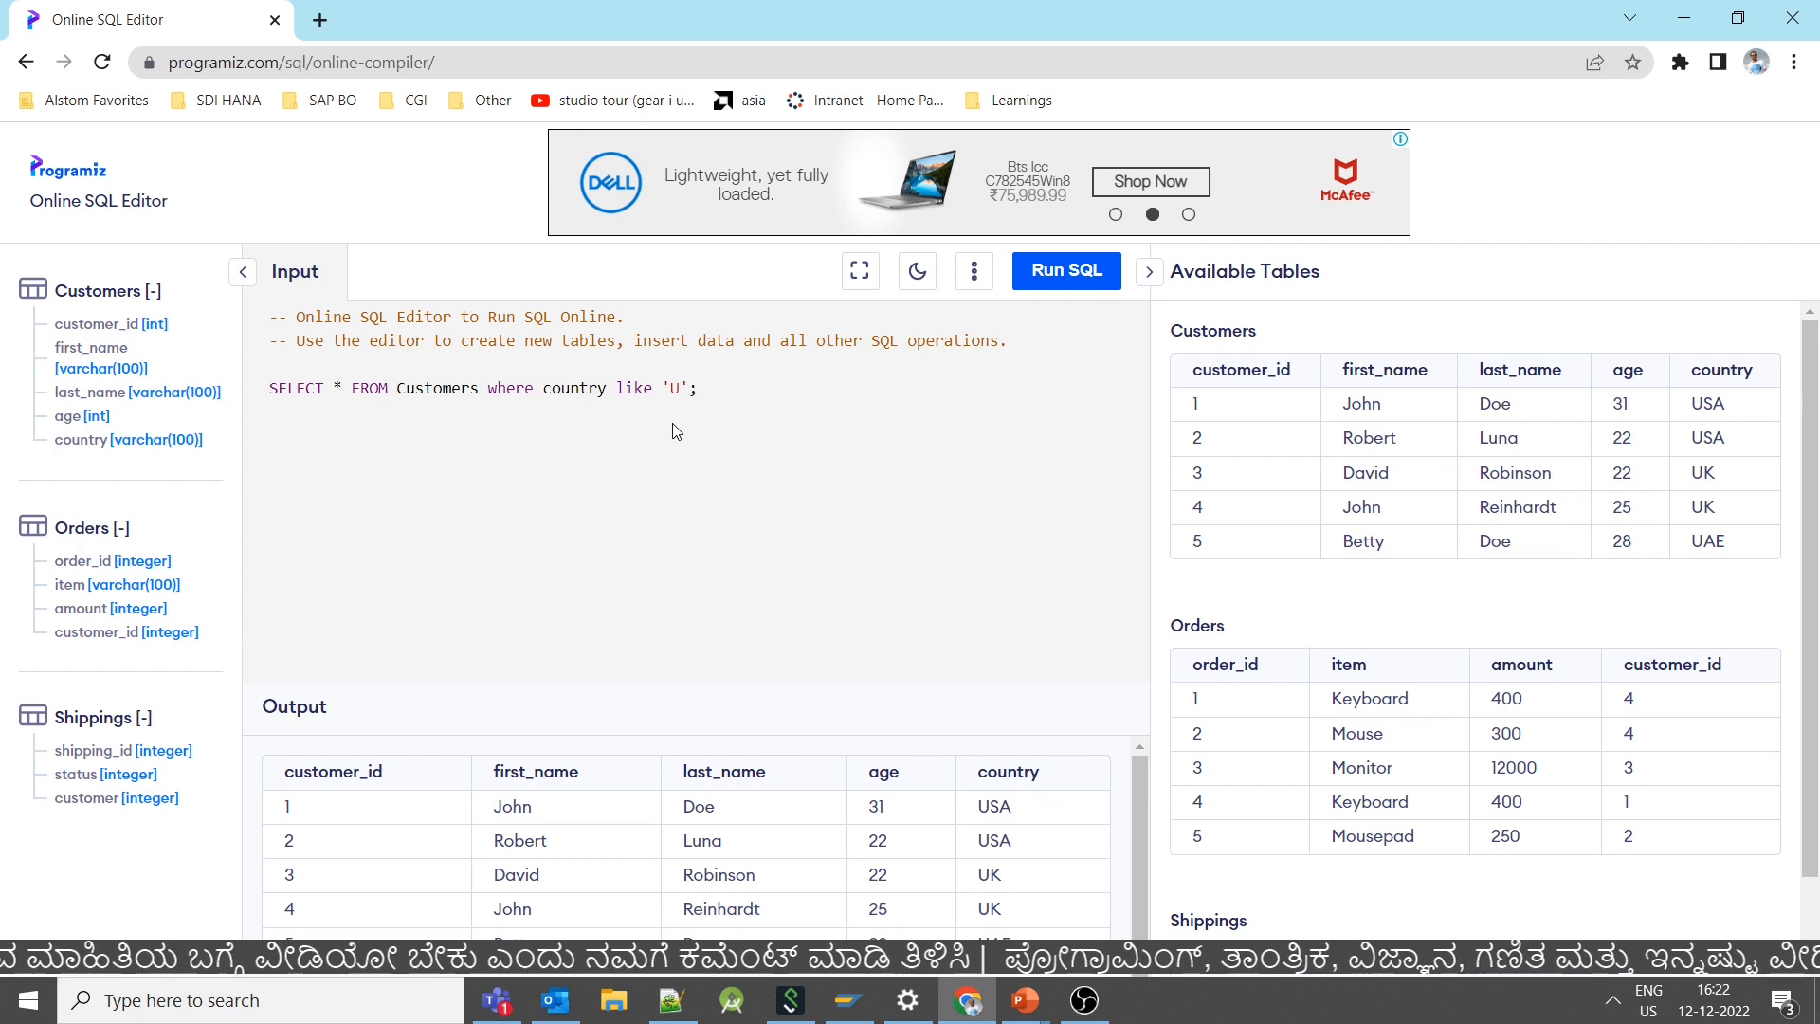
type("%")
left_click_drag(704, 390, 203, 389)
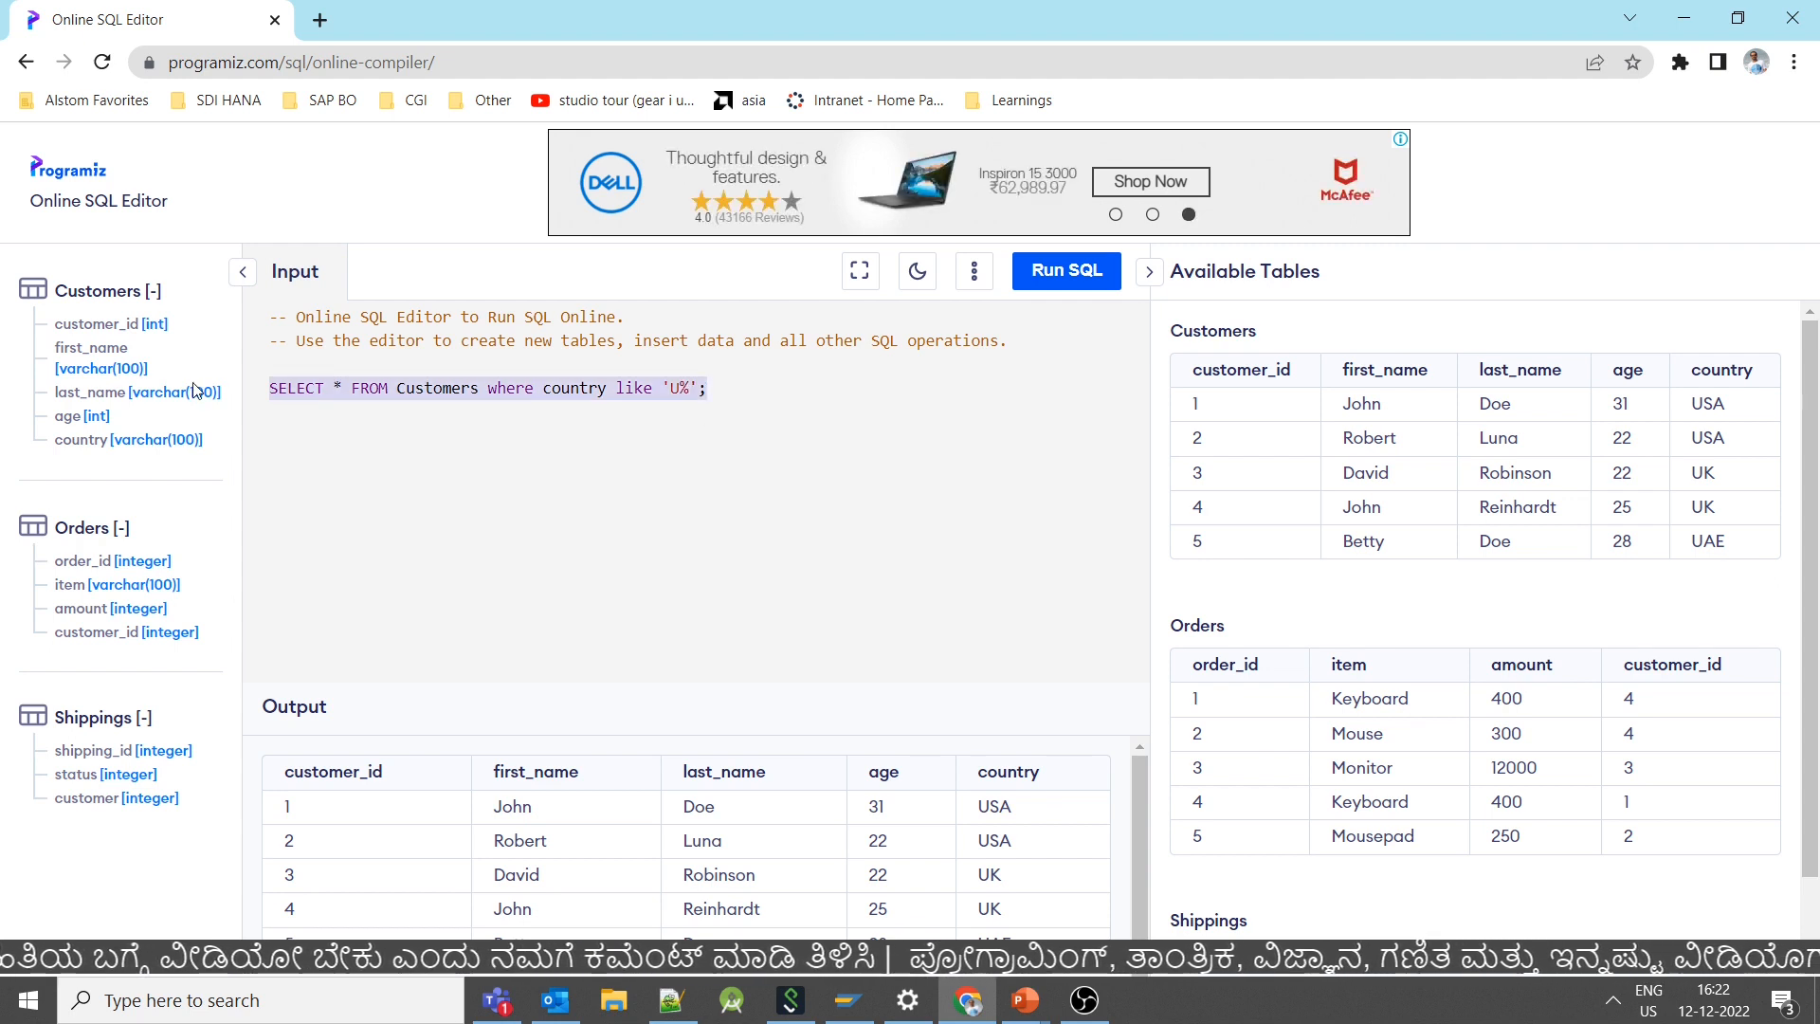
left_click(1061, 284)
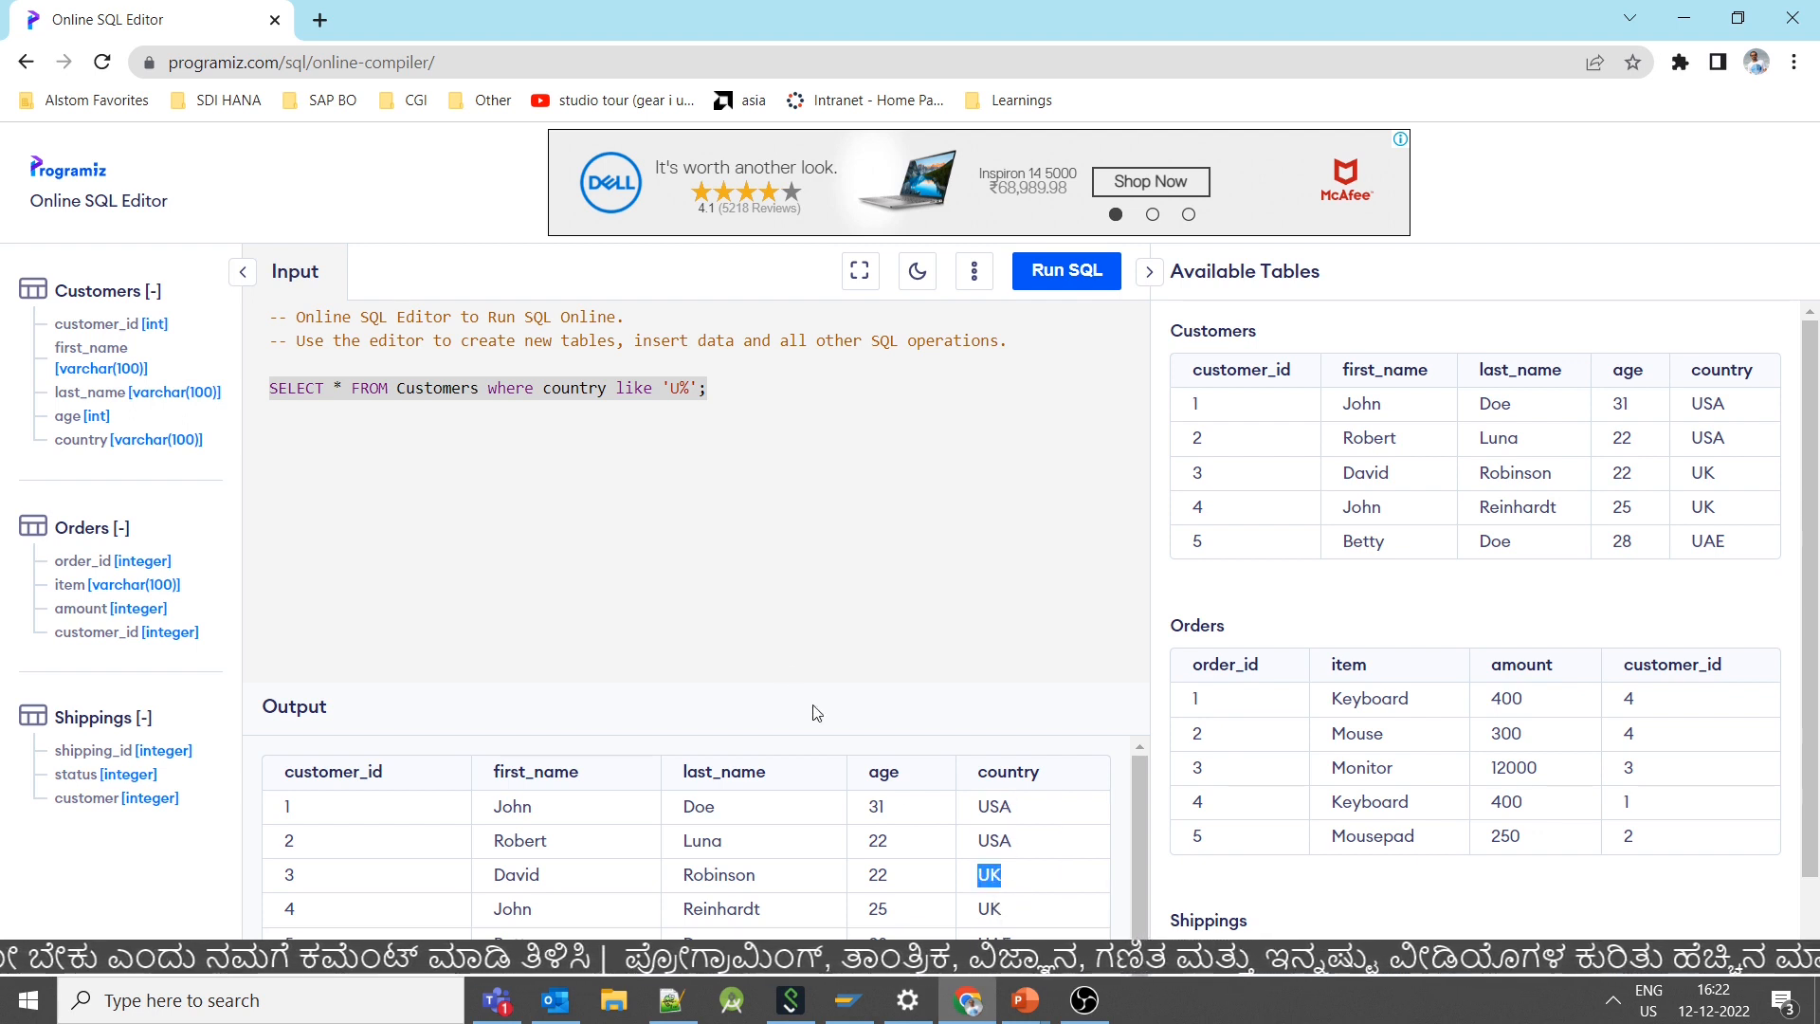
- Refine the pattern to 'US%' so only John Doe and Robert Luna return
left_click(696, 472)
type("S")
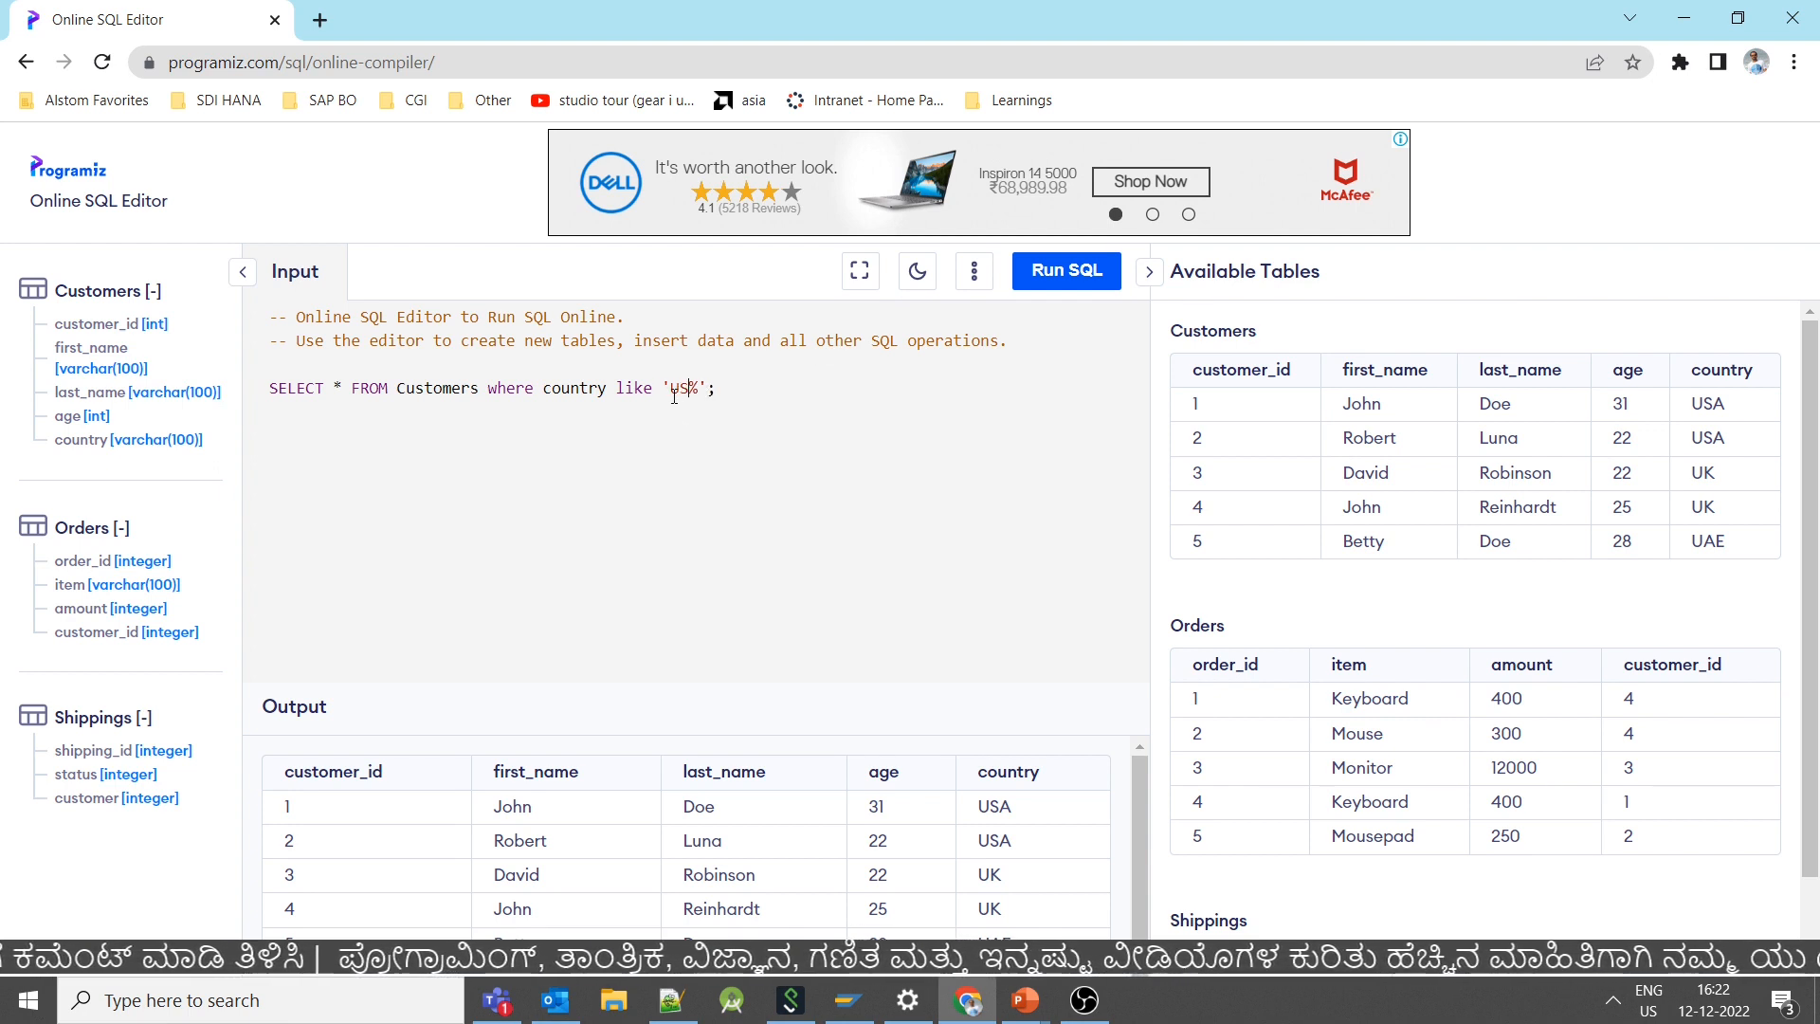
left_click(1067, 270)
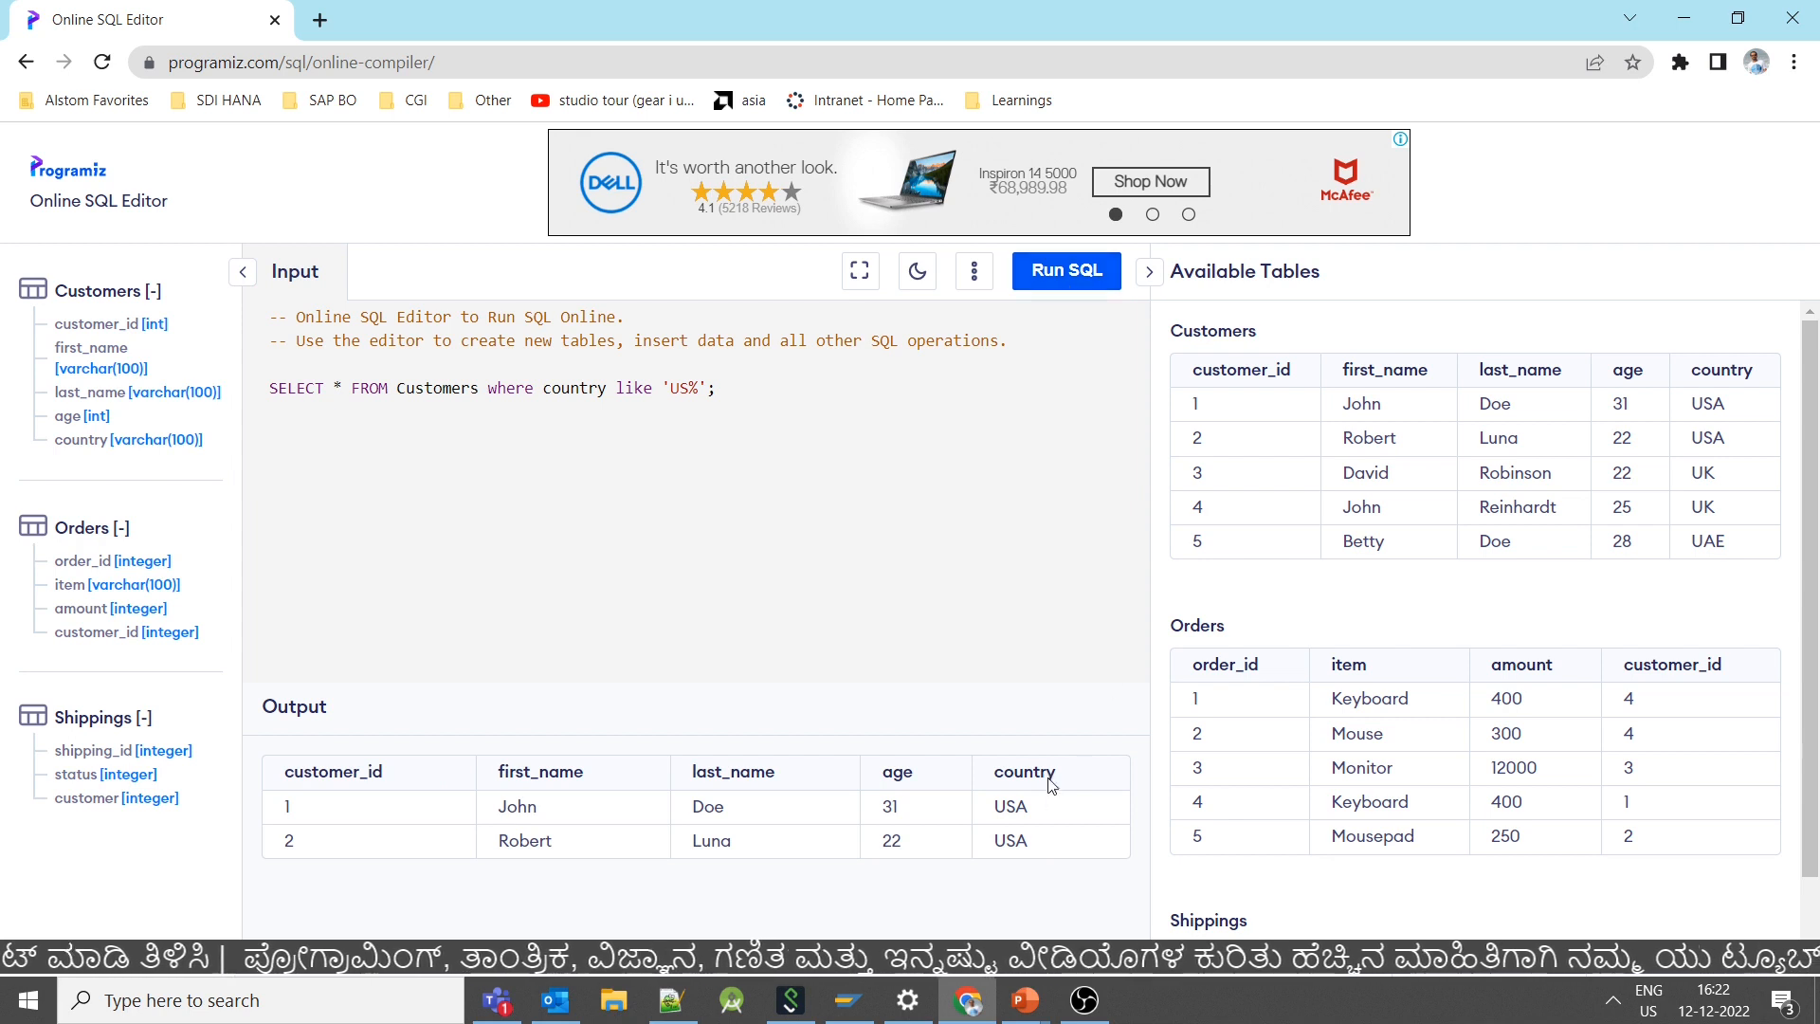
- Change the pattern to '%K' and run it, returning UK customers Robinson and Reinhardt
double_click(1019, 807)
double_click(1012, 839)
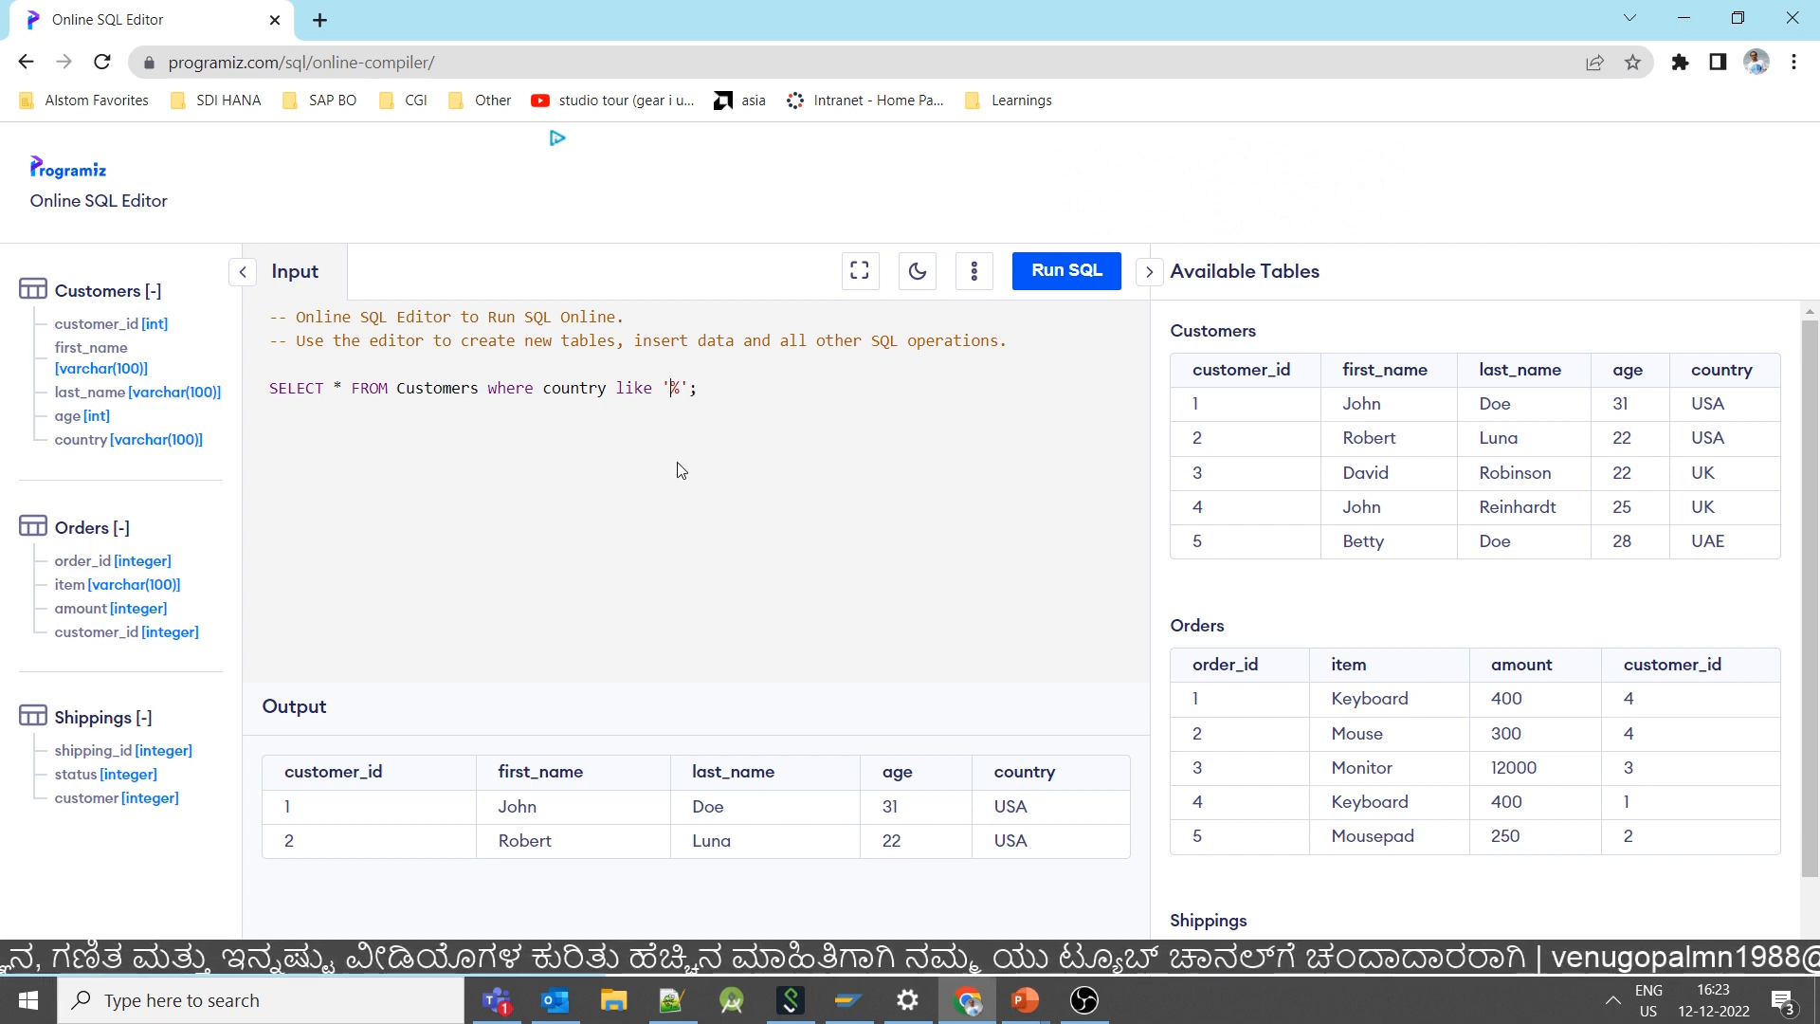
double_click(1703, 474)
type("K")
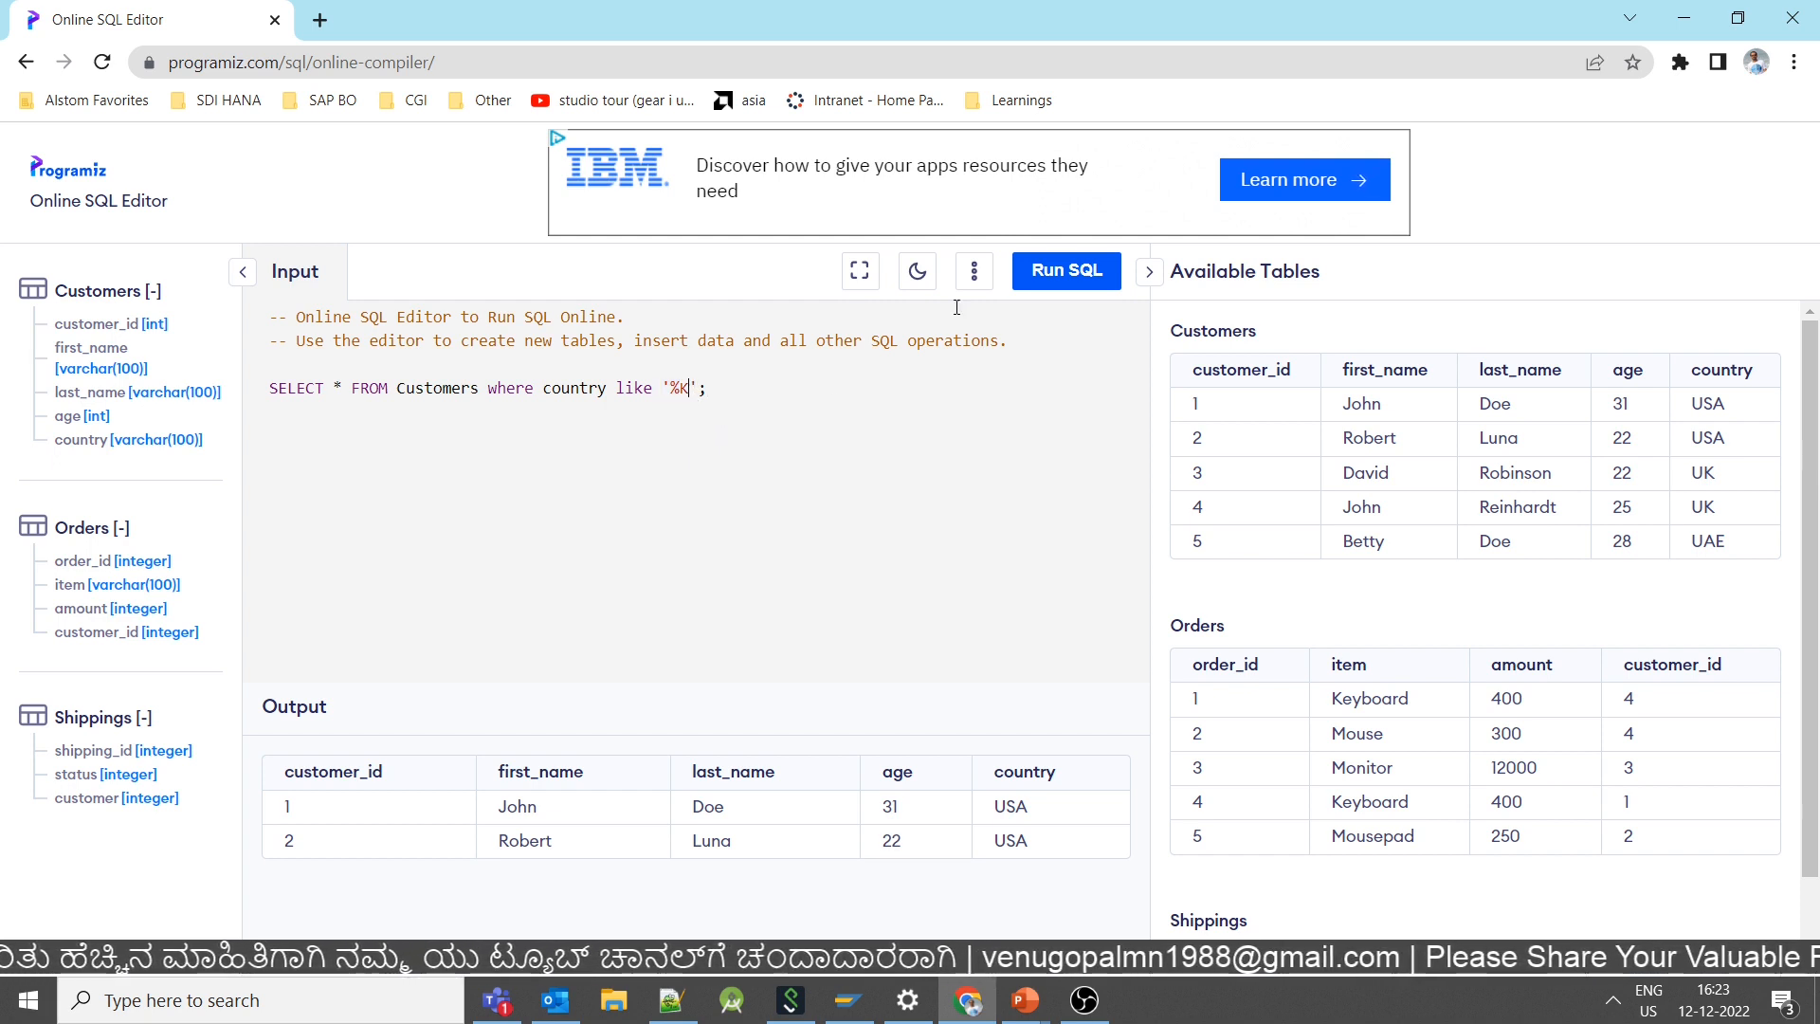
left_click(1081, 267)
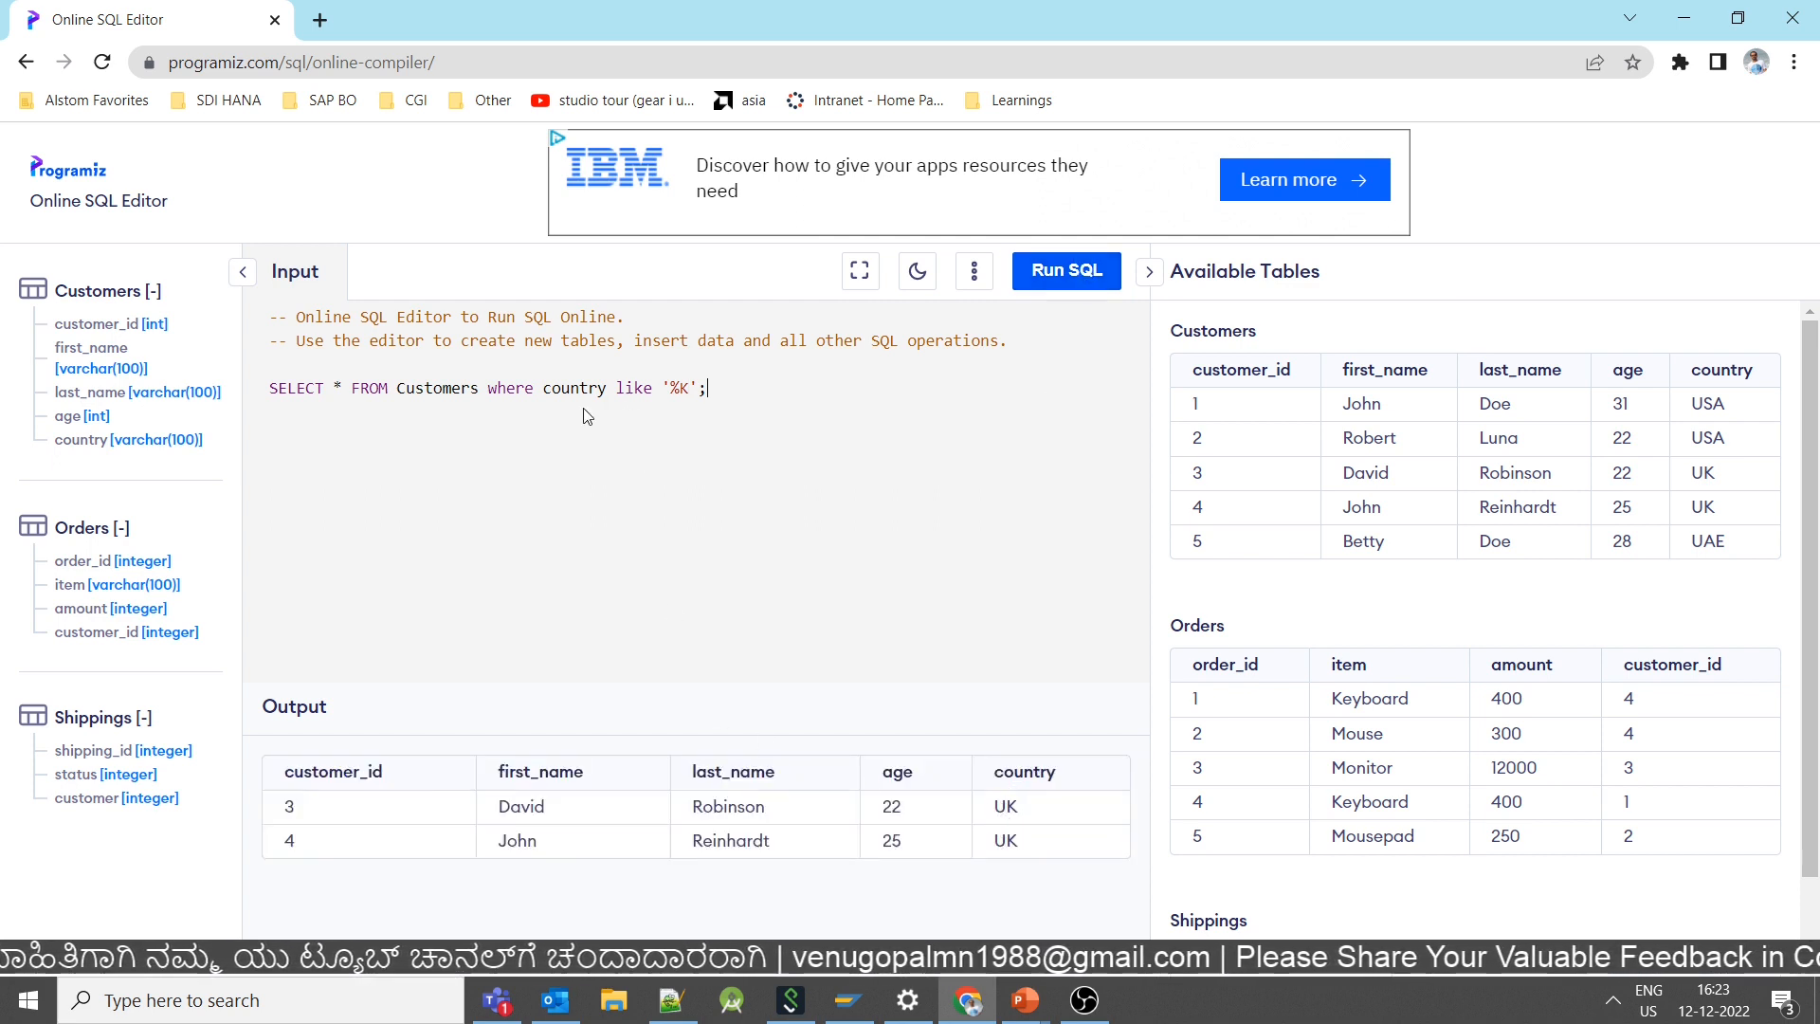
- Replace the condition with last_name LIKE '%u%' and run it, returning Robert Luna
double_click(1513, 368)
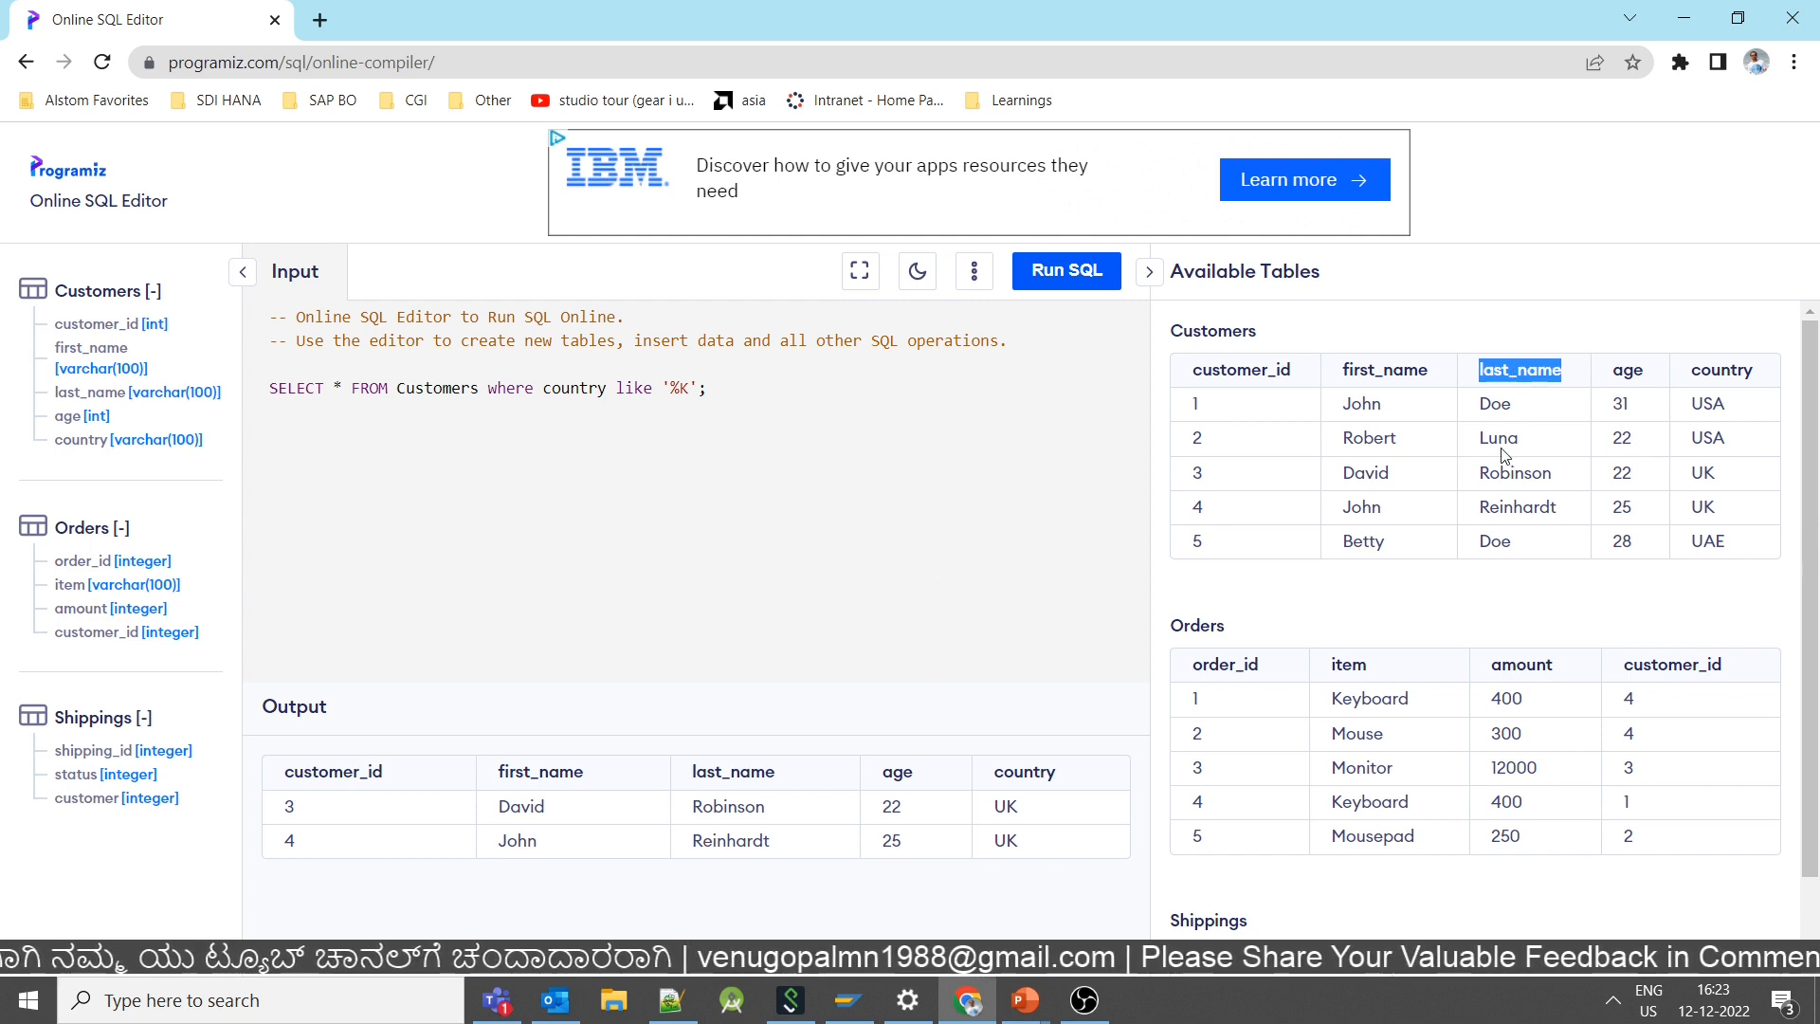
left_click(1494, 439)
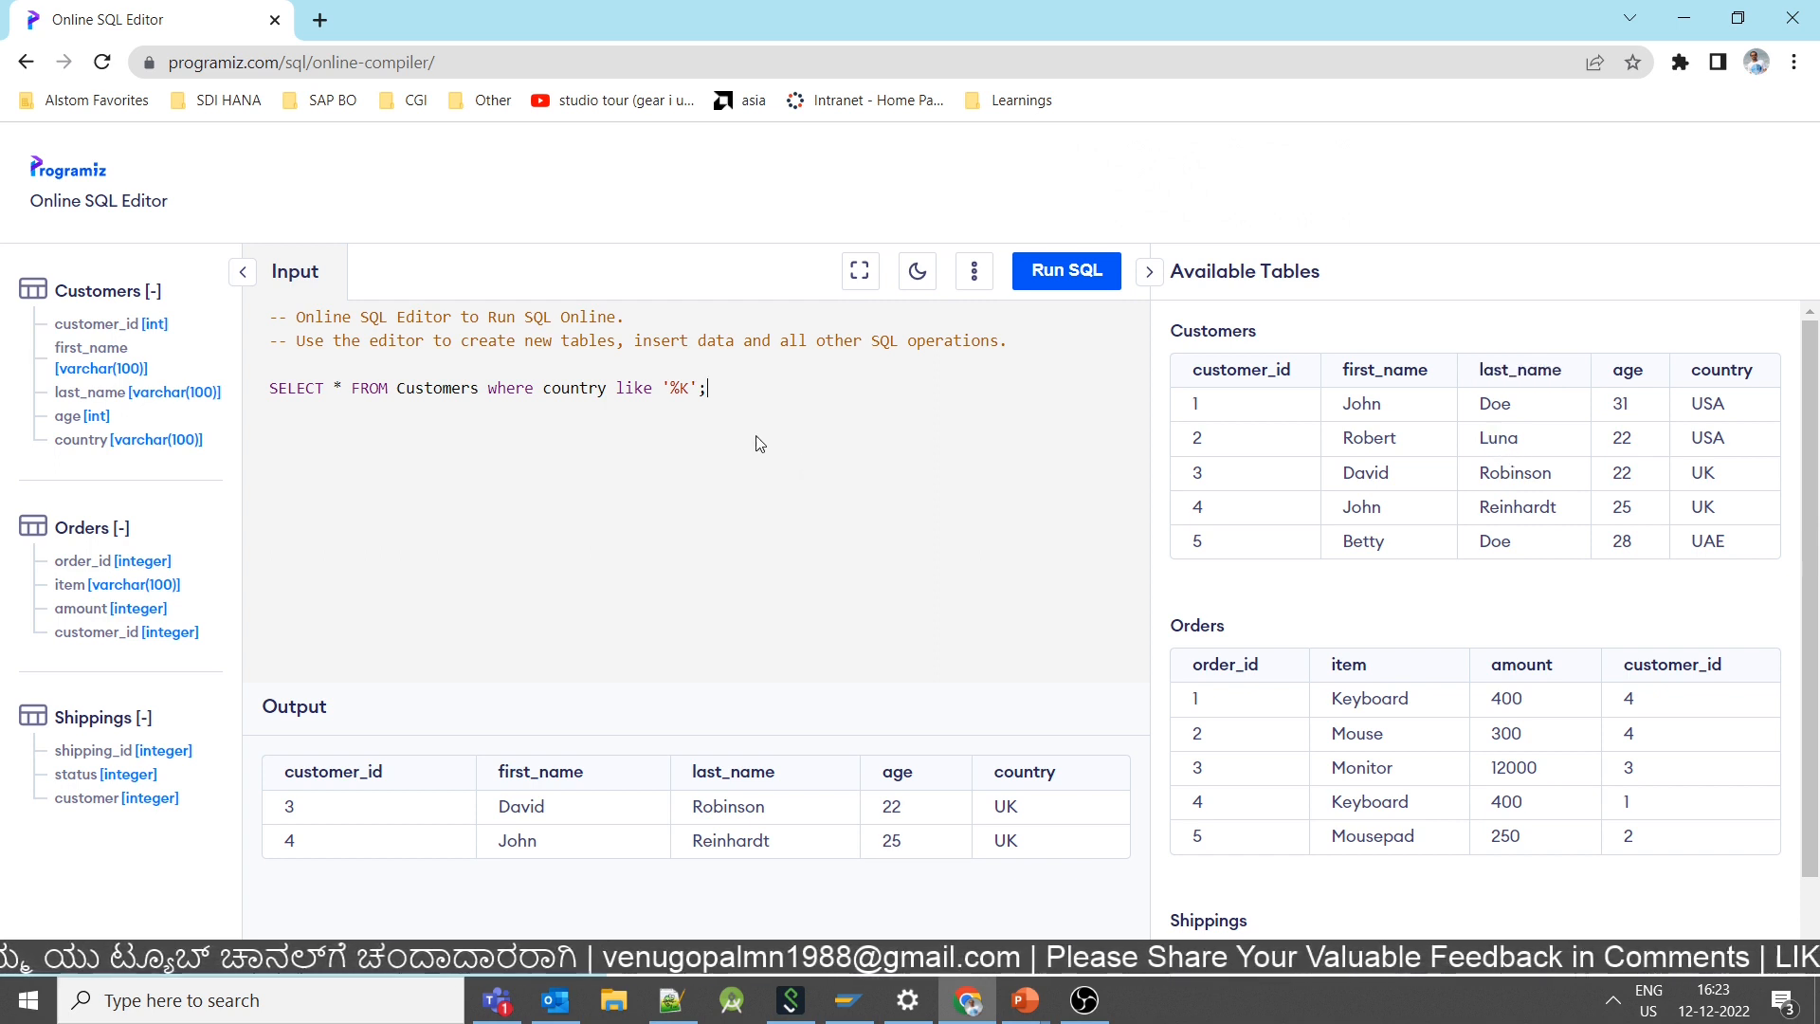
left_click_drag(700, 389, 549, 390)
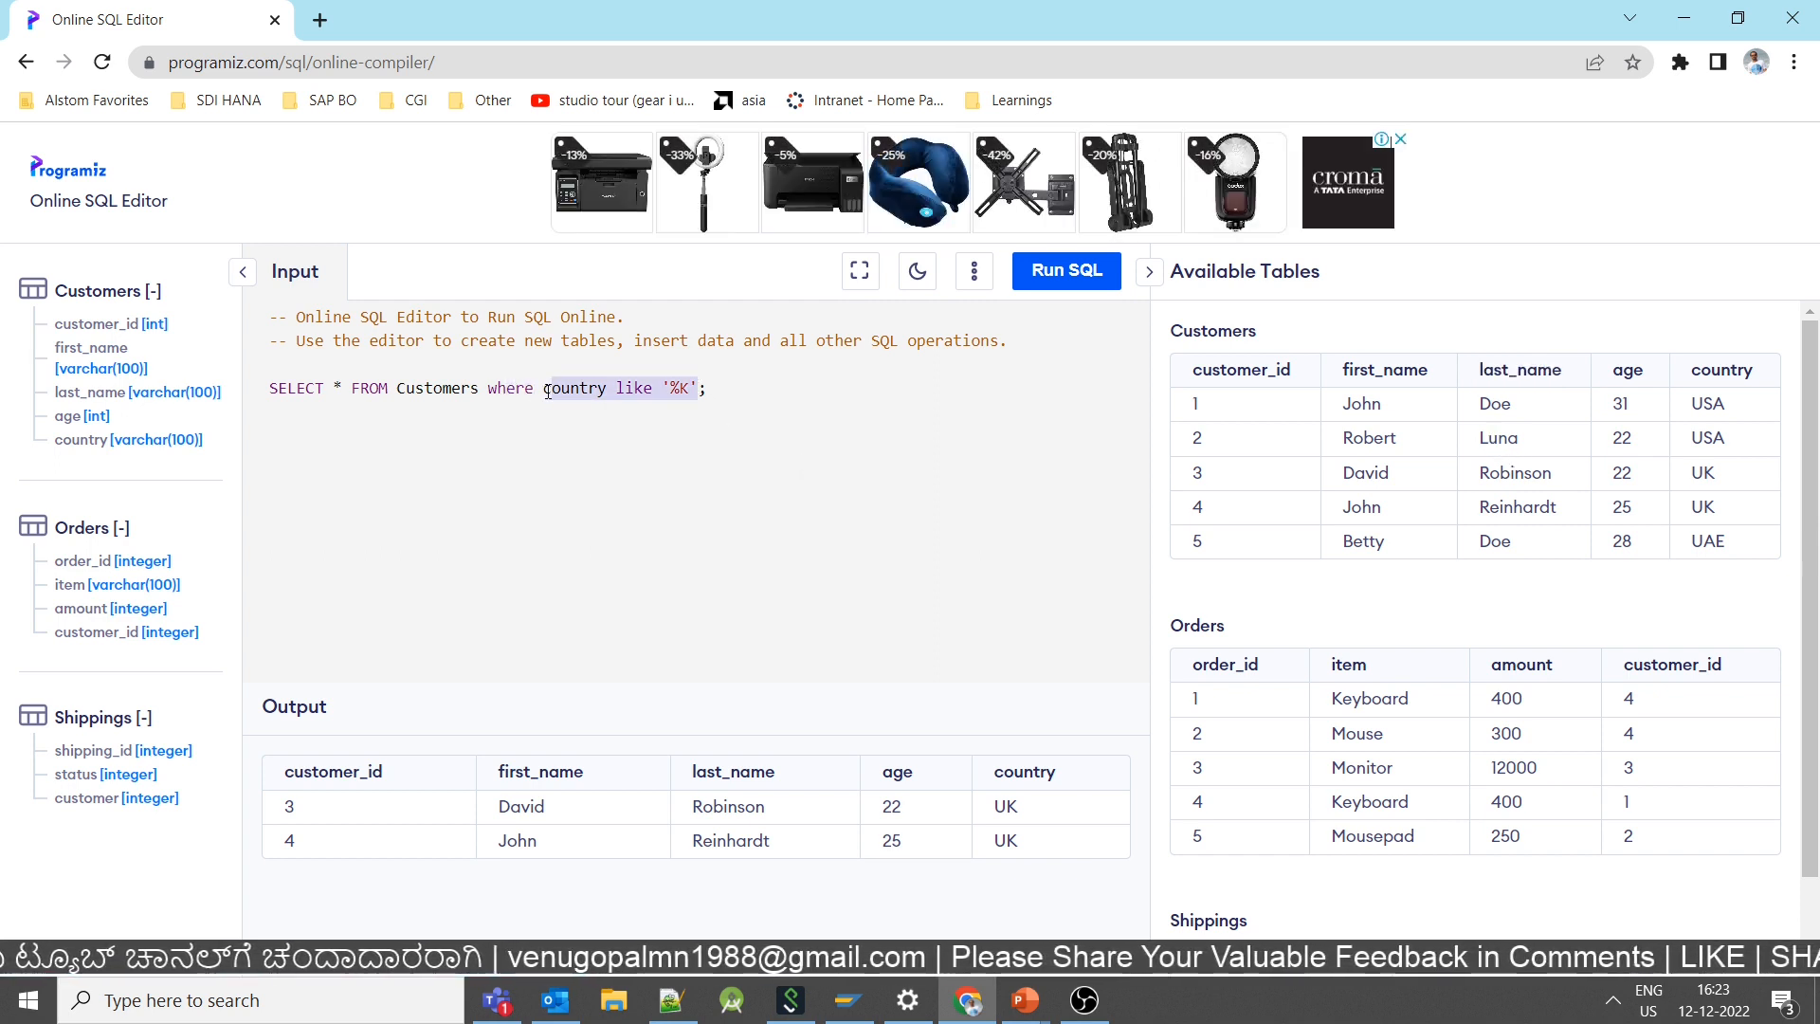
type("\\")
key("BackSpace")
type("l")
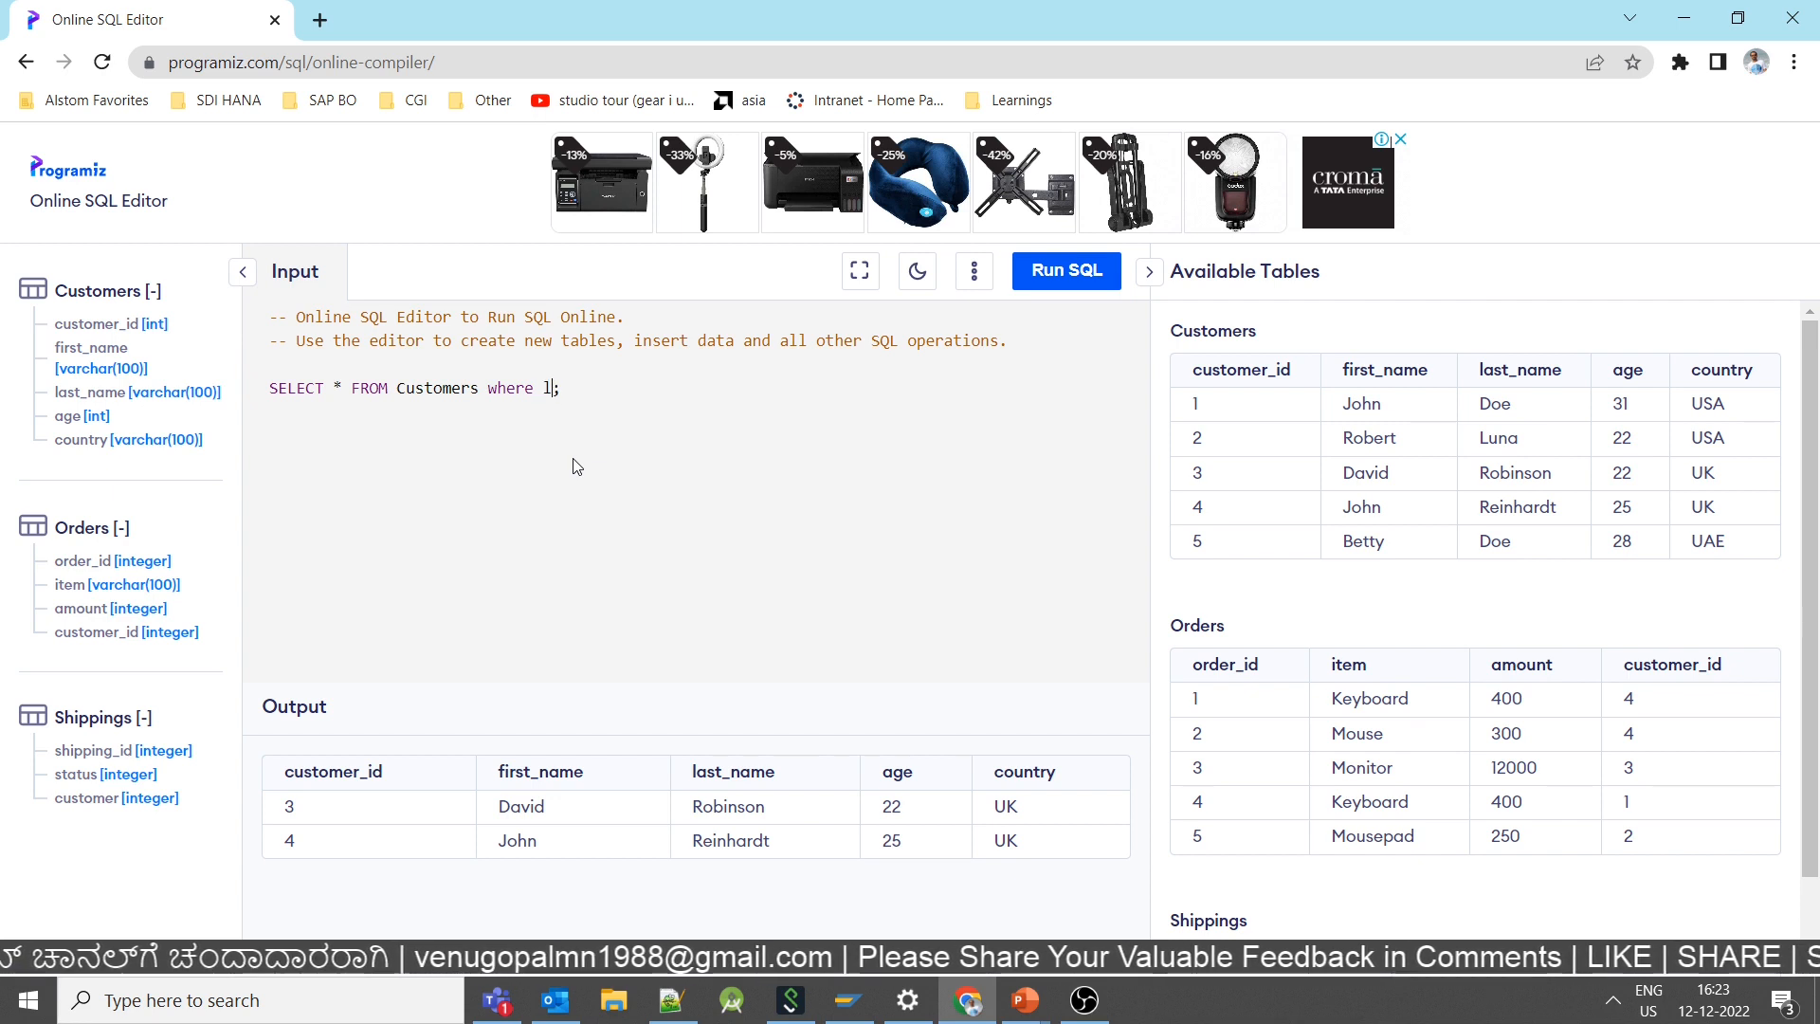
type("ast n")
key("BackSpace")
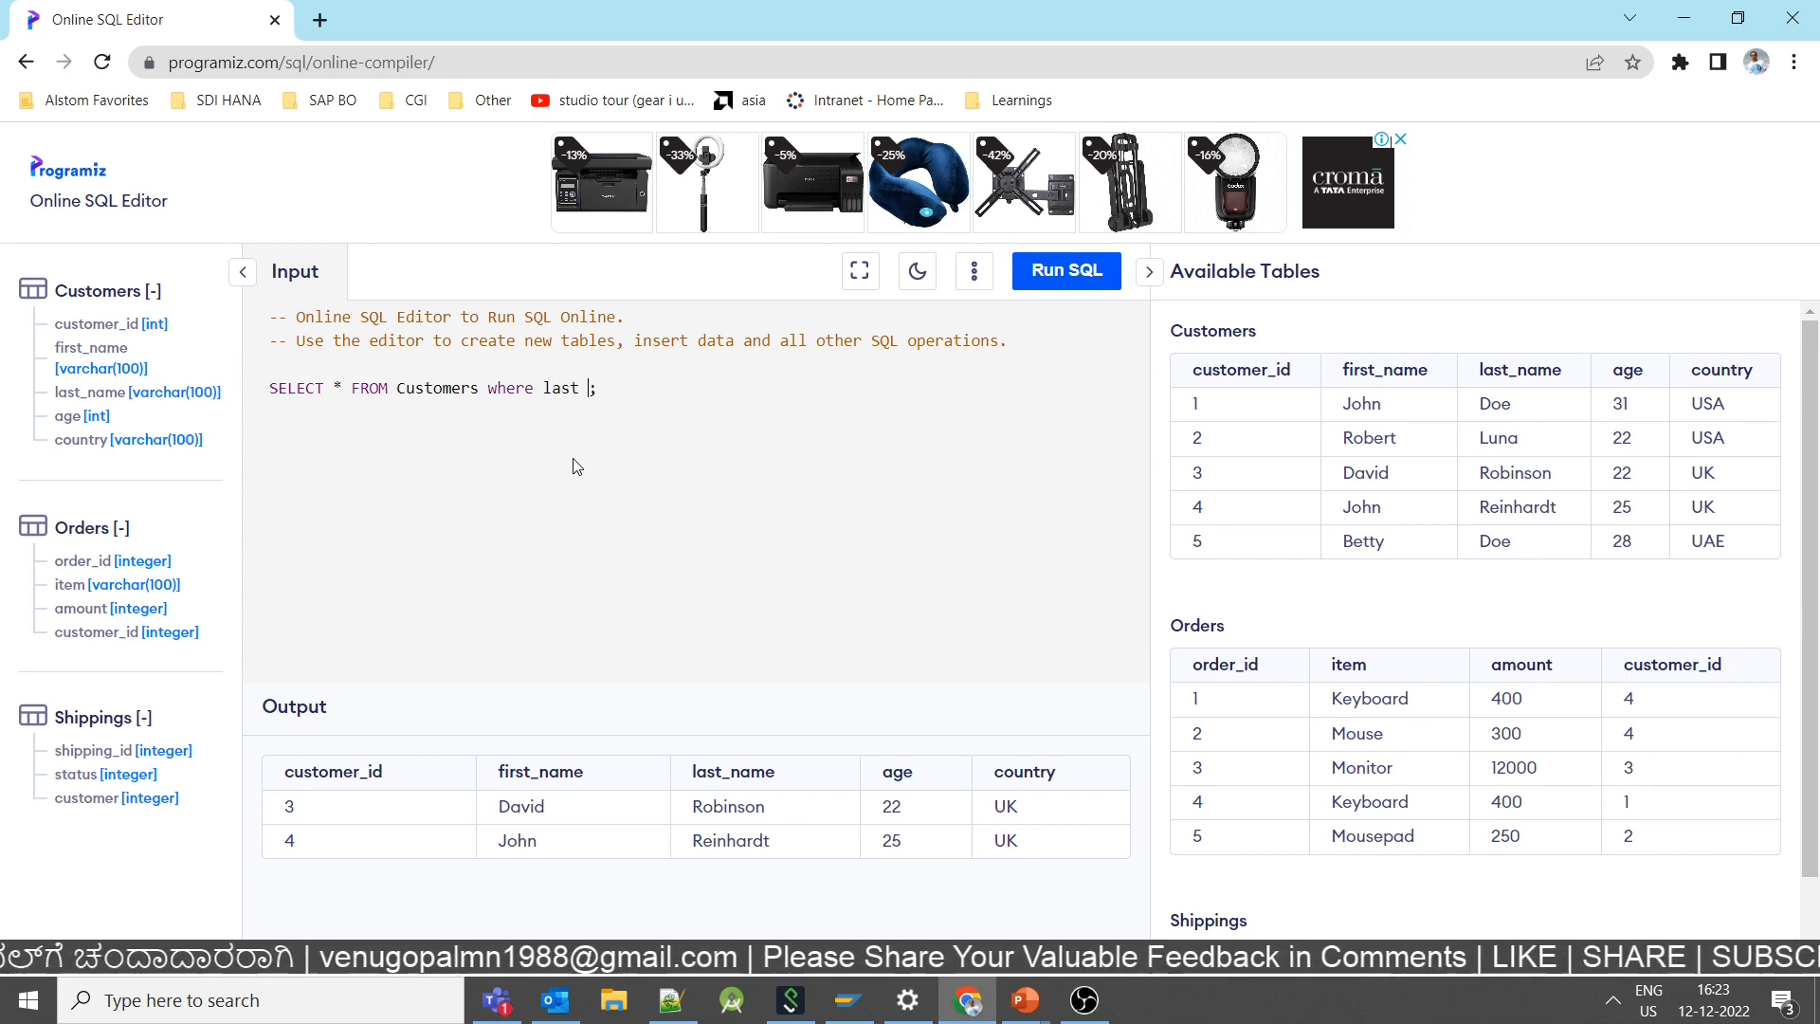
key("BackSpace")
type("_name ")
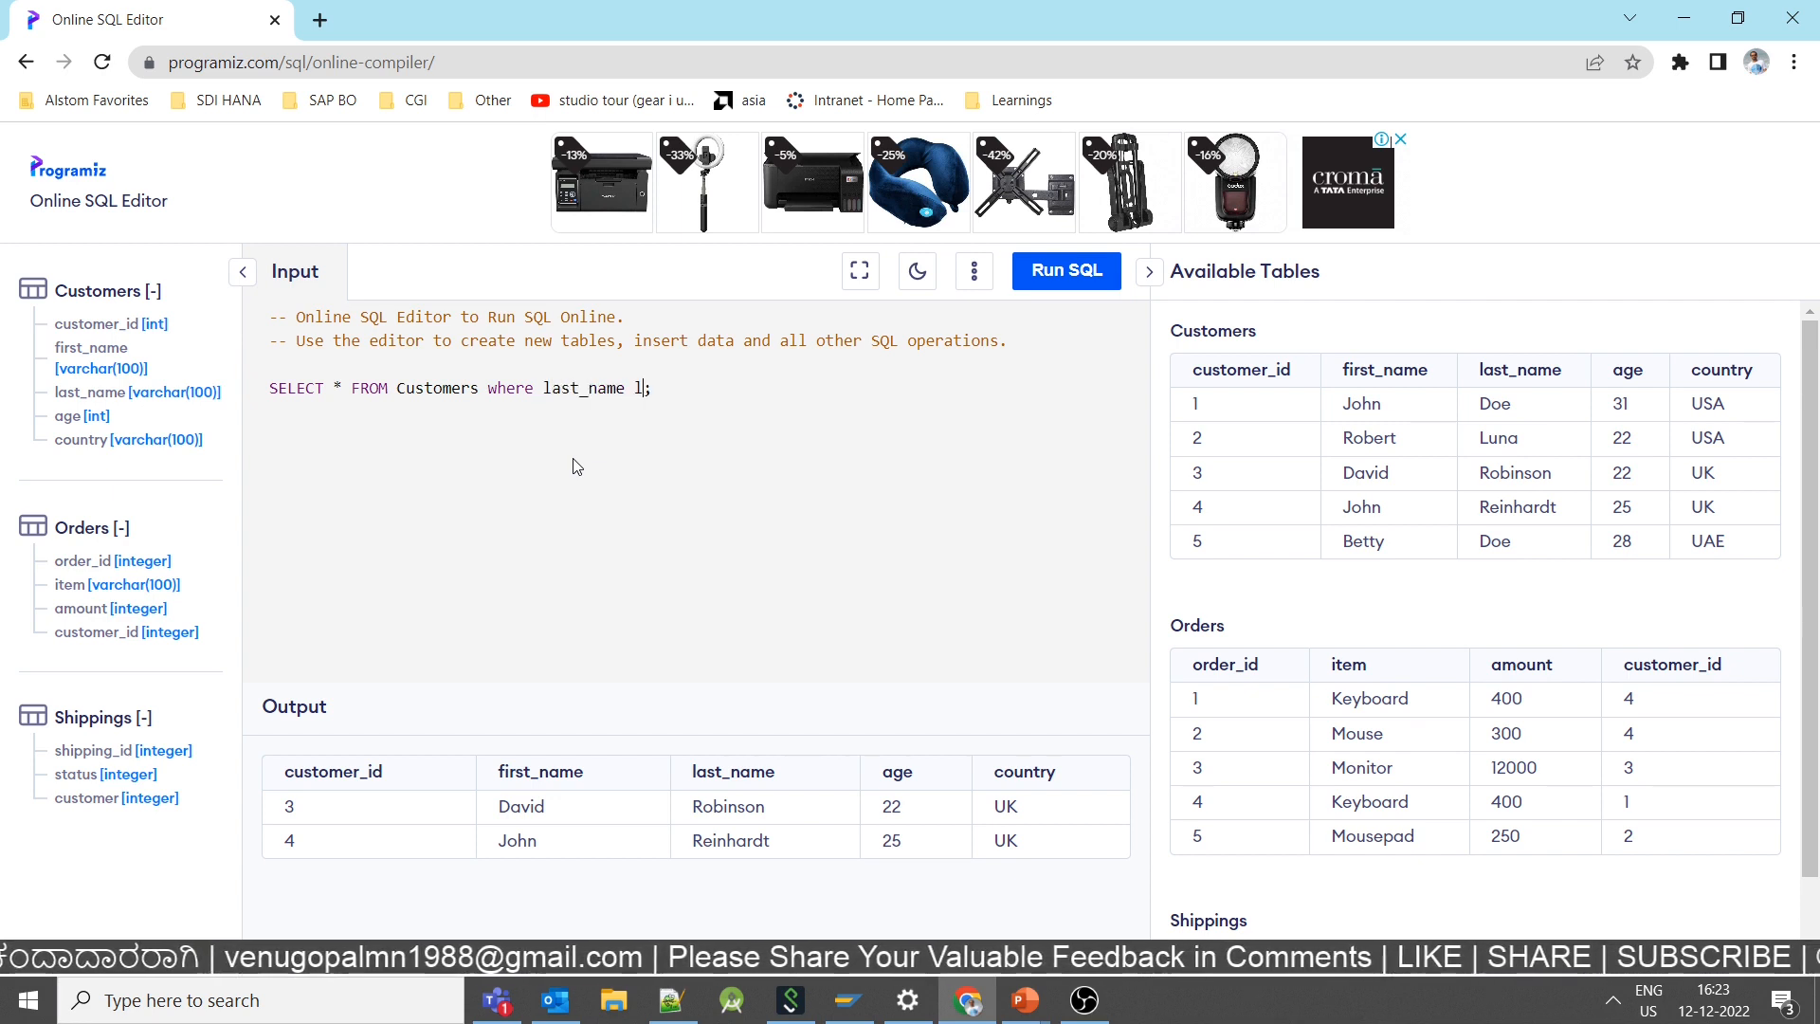
type("like ")
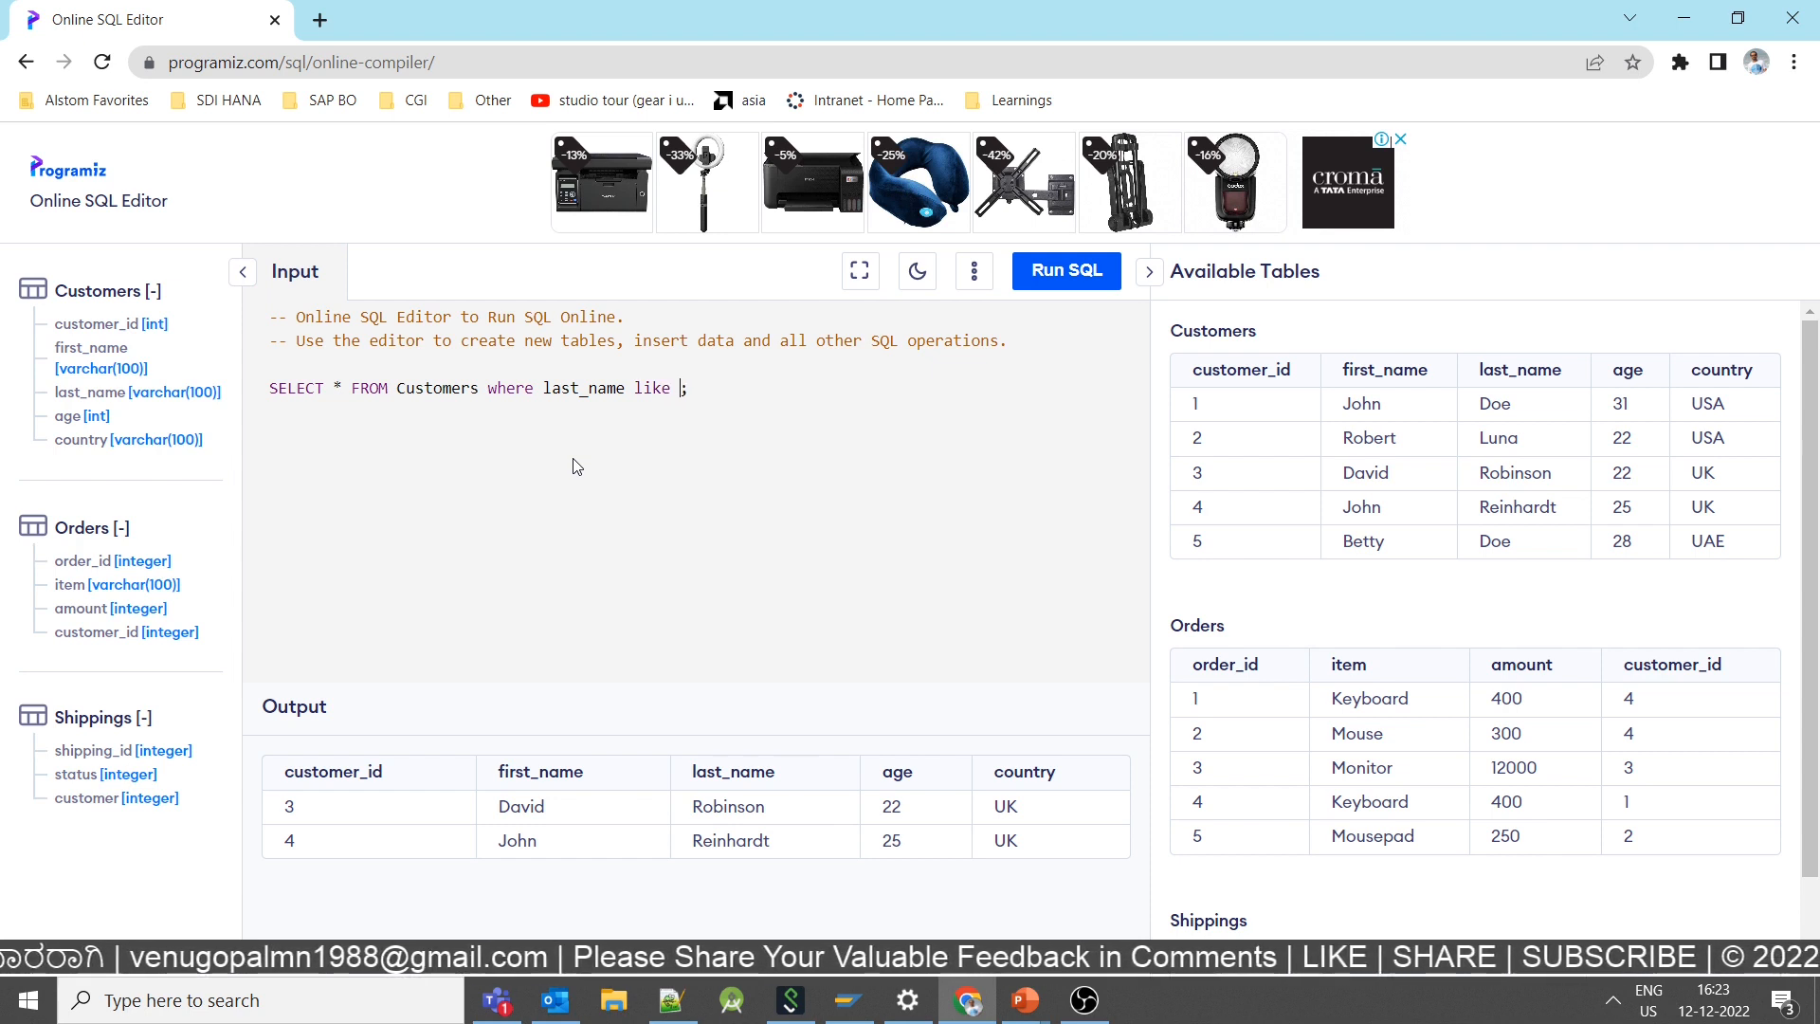
type("'%u")
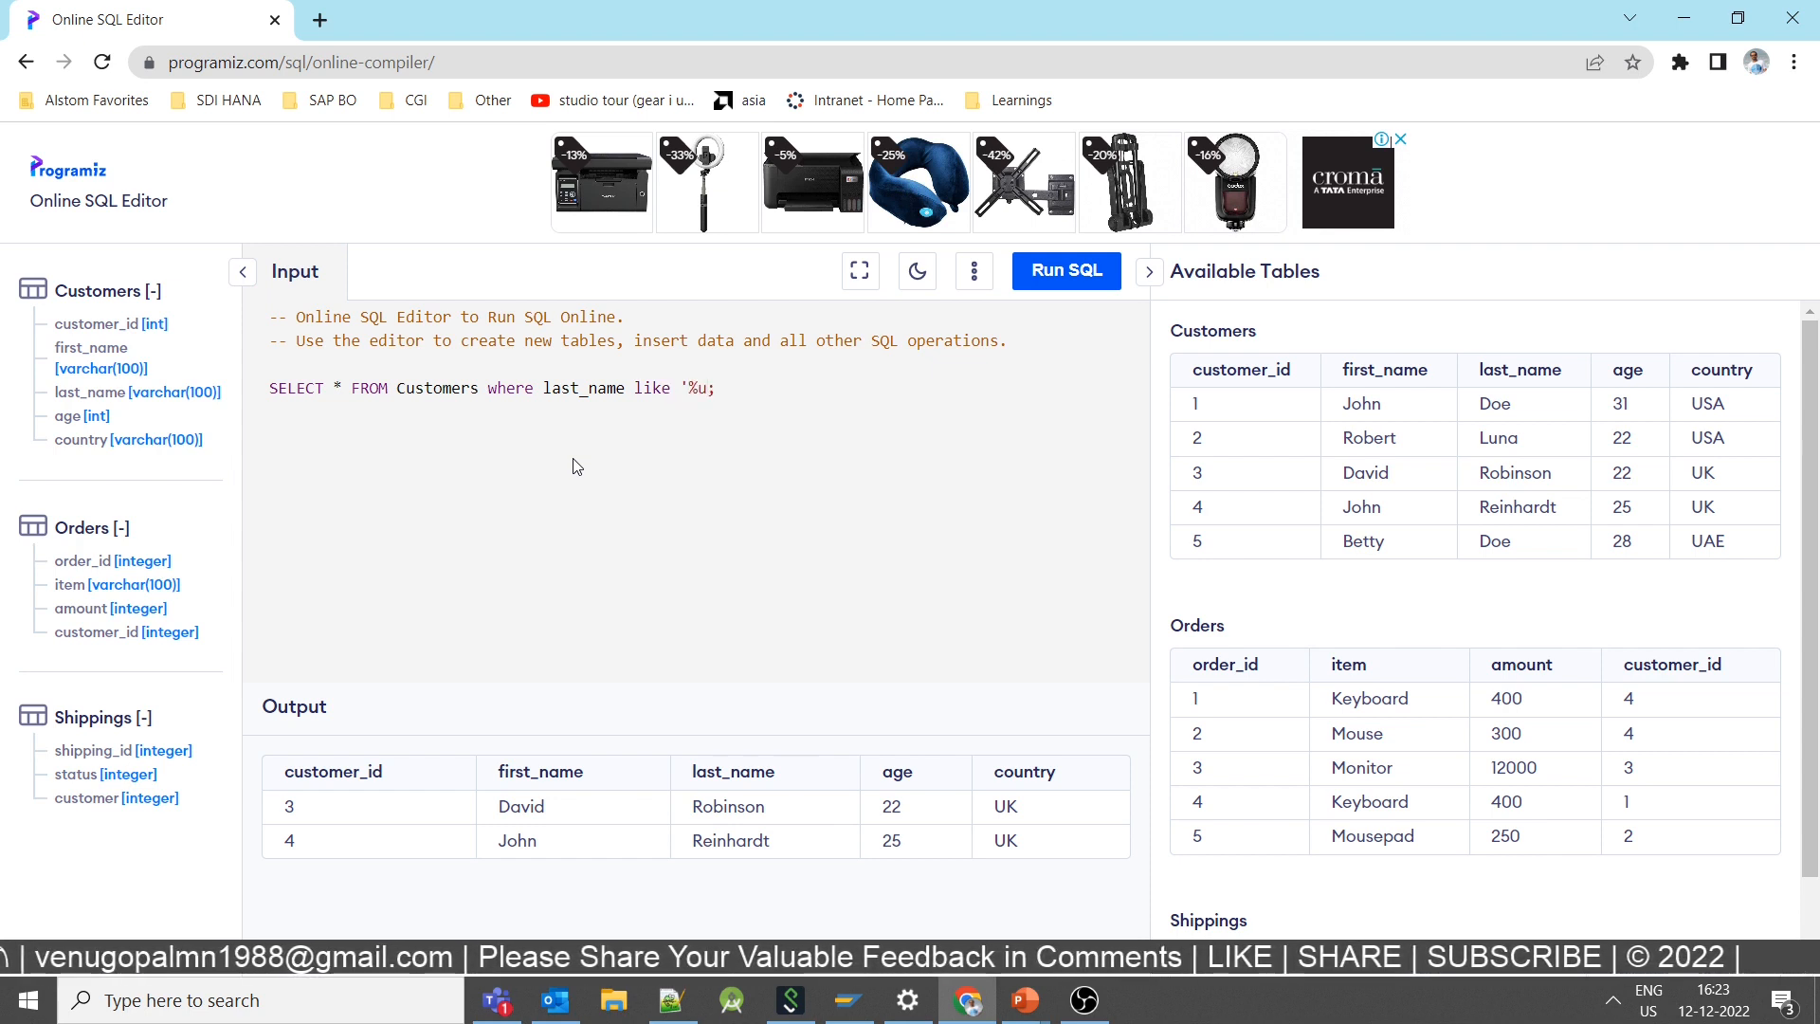
type("%")
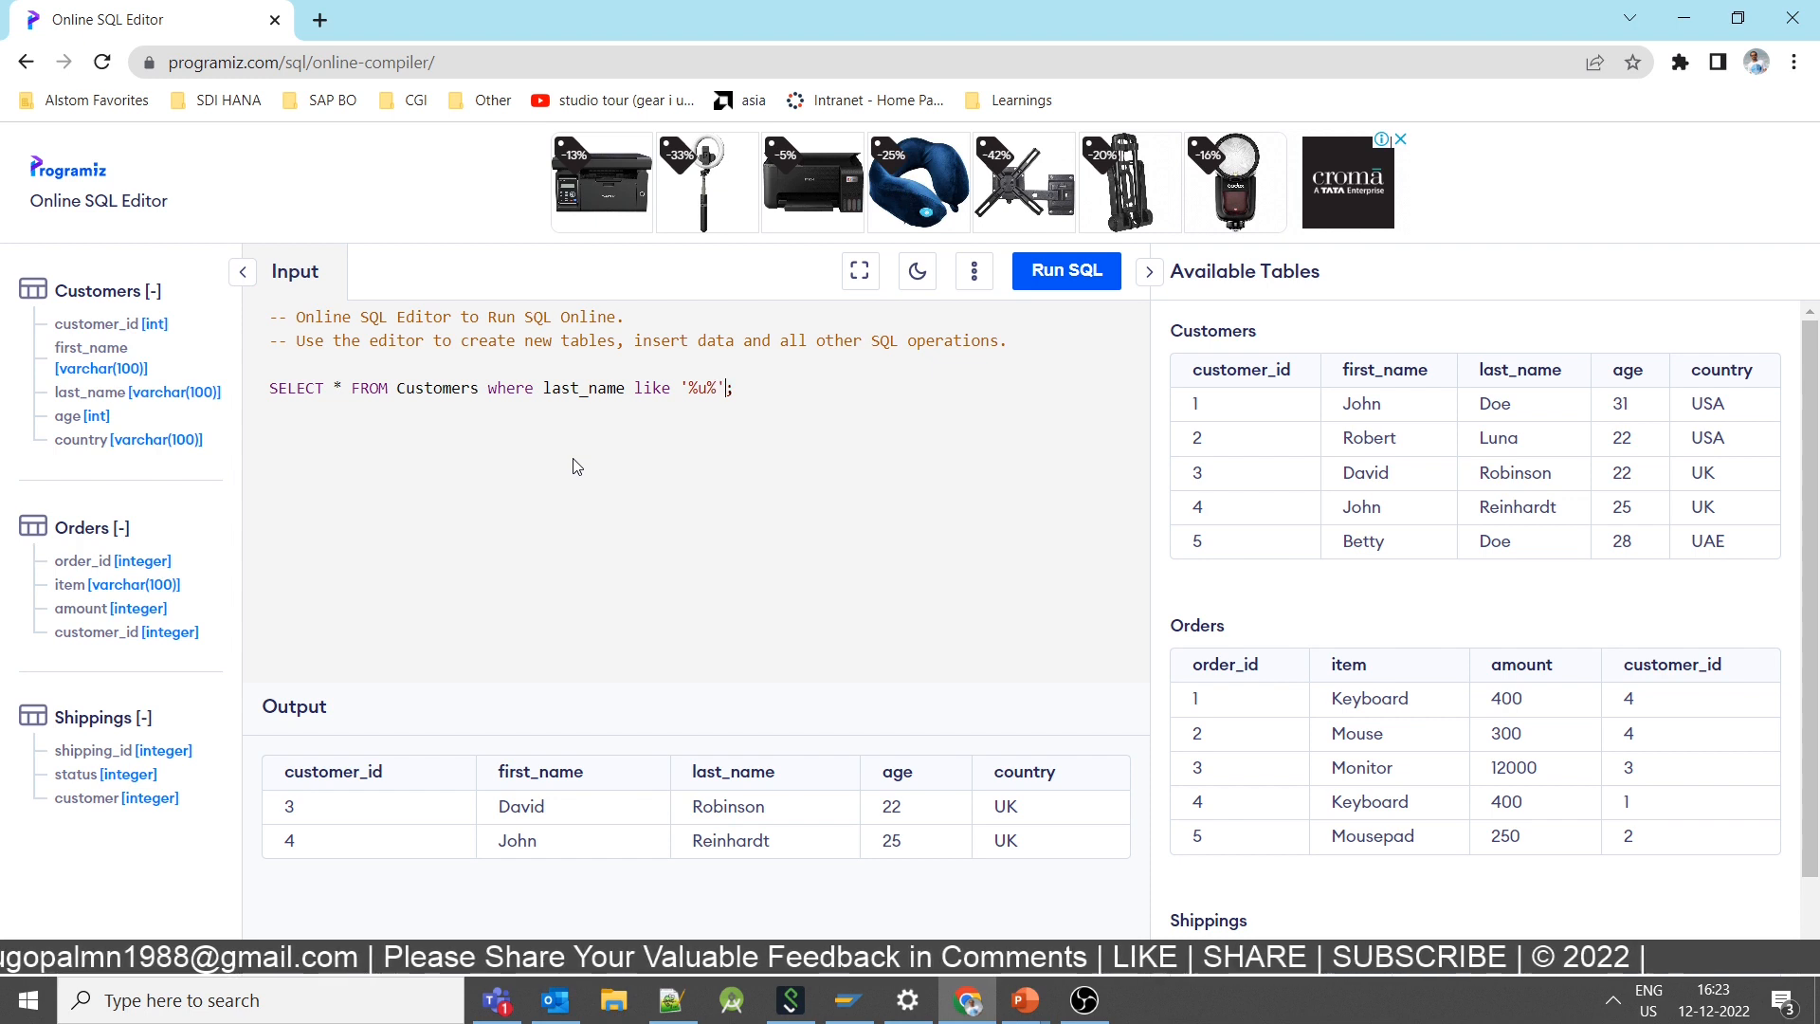
left_click(1067, 271)
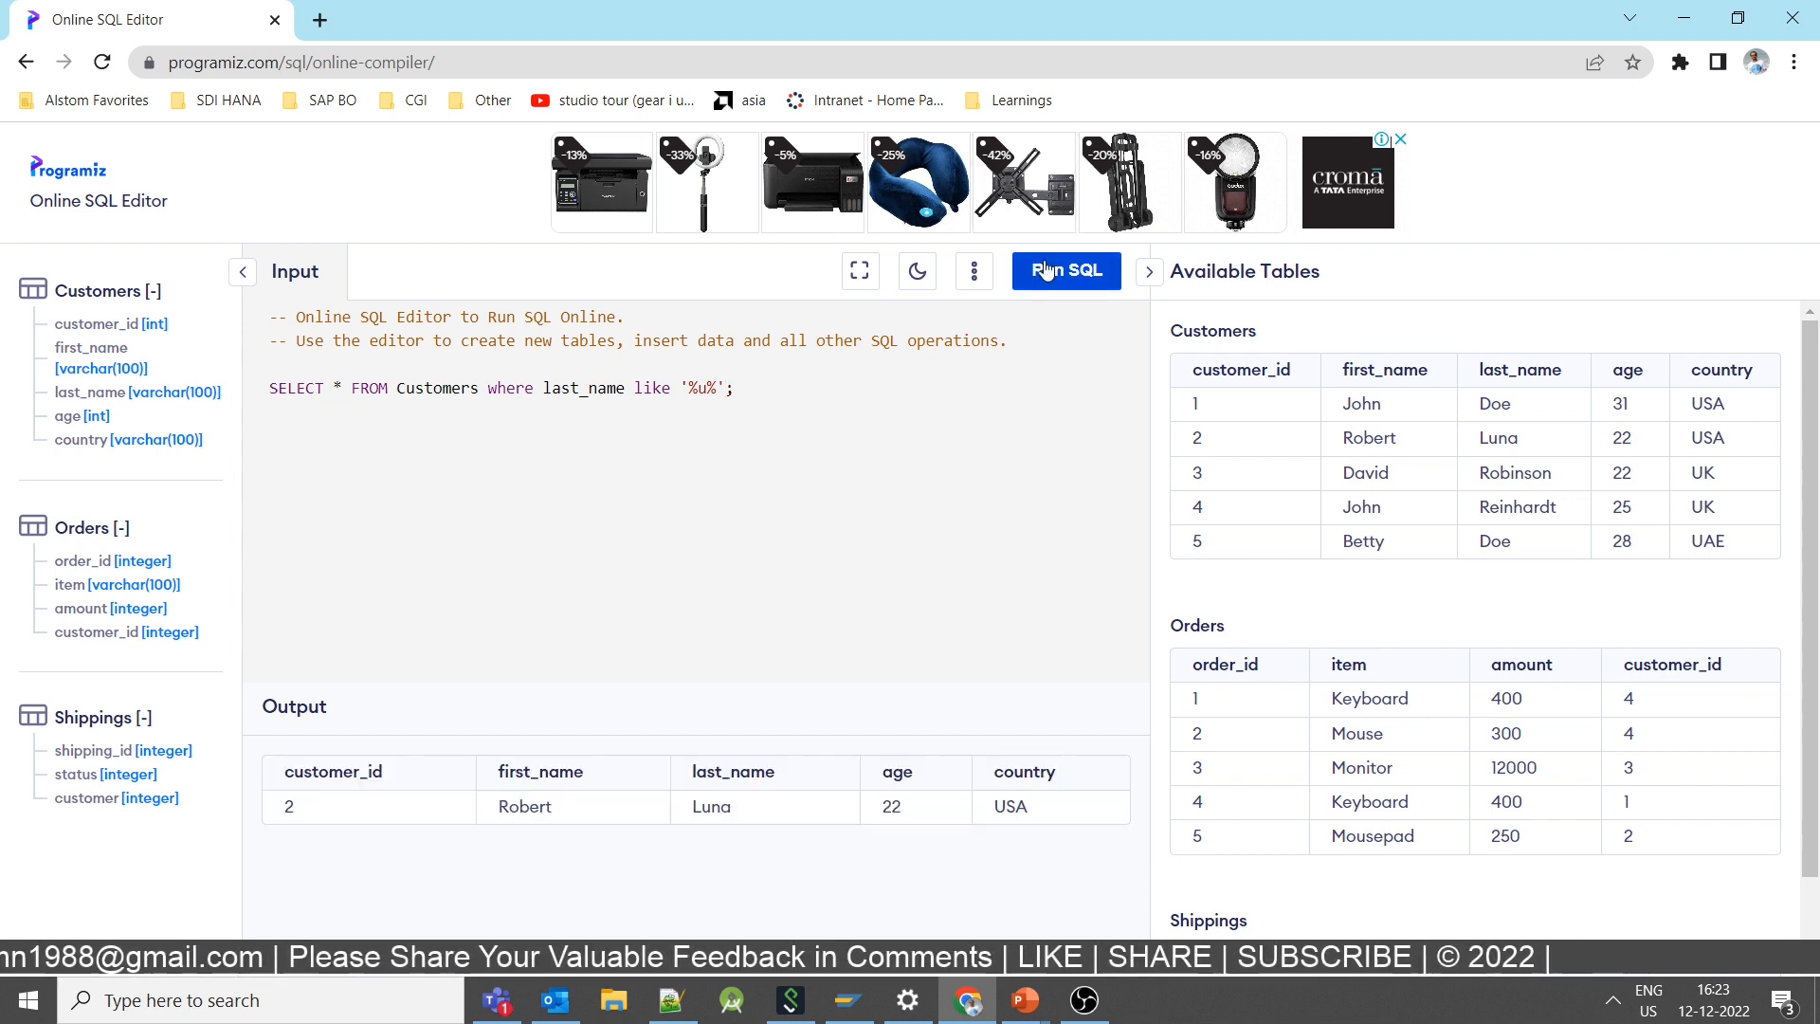
double_click(723, 806)
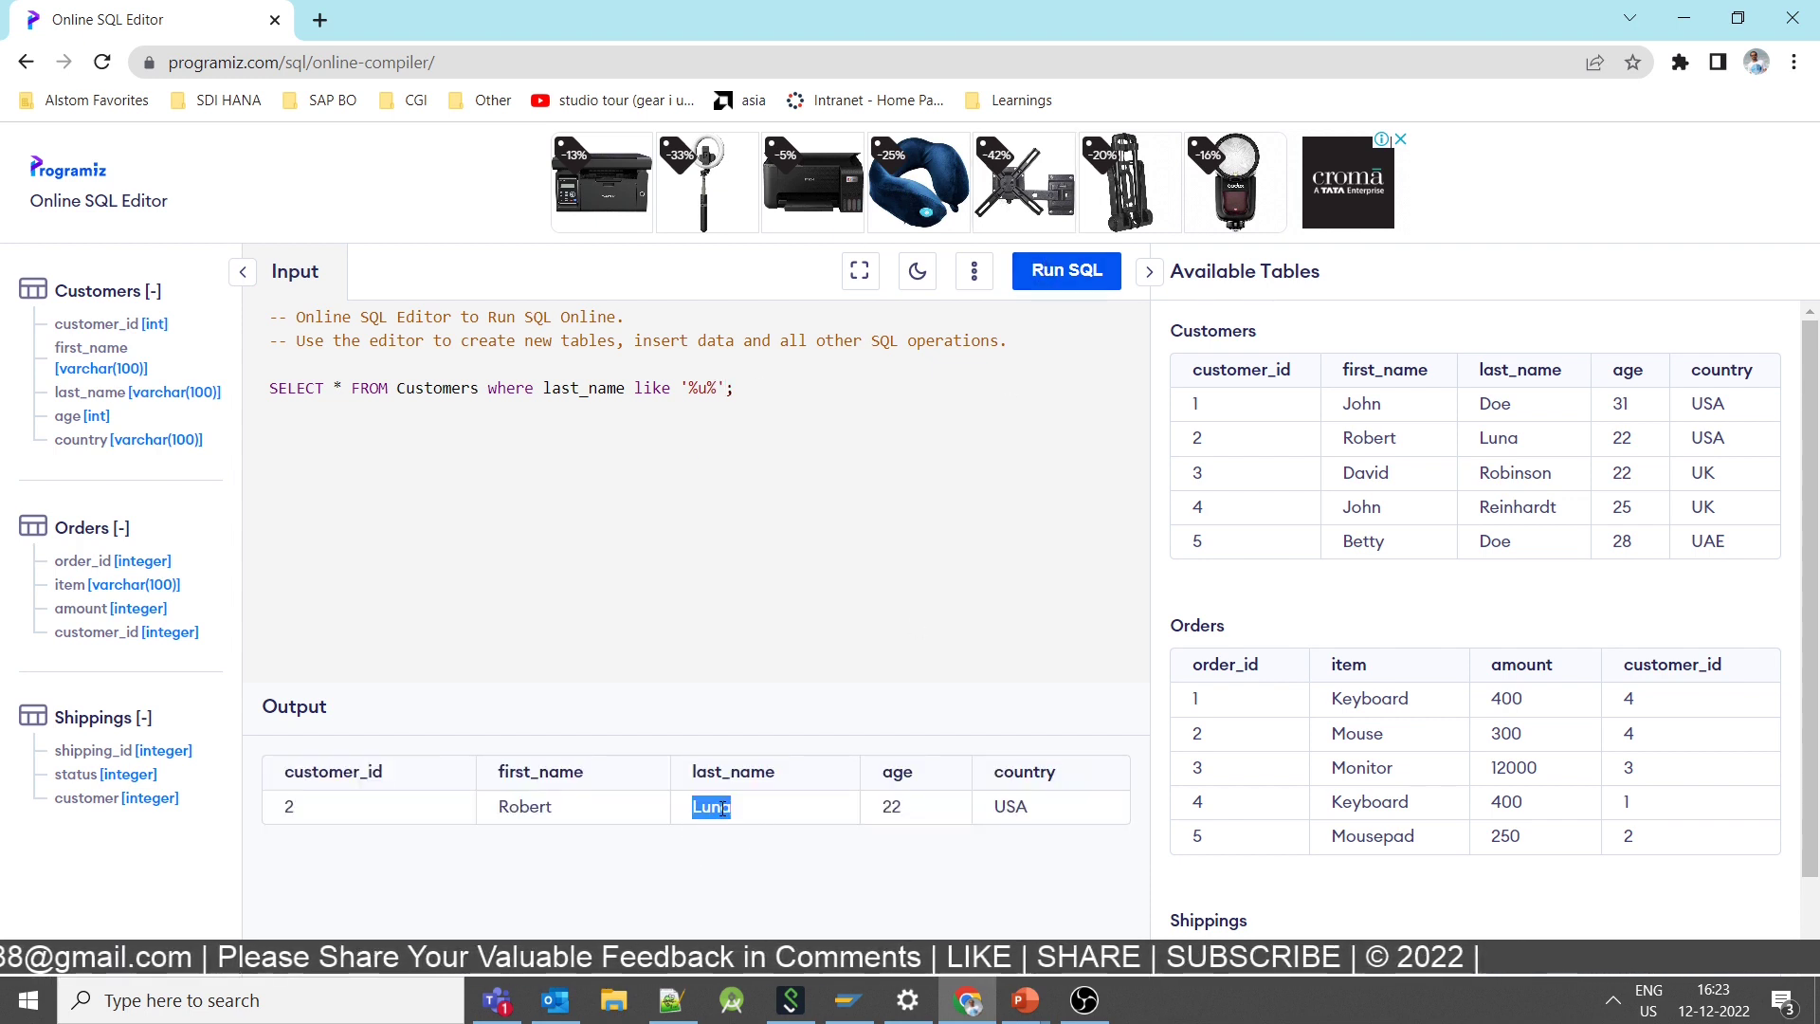
double_click(288, 807)
left_click_drag(1191, 447, 1718, 437)
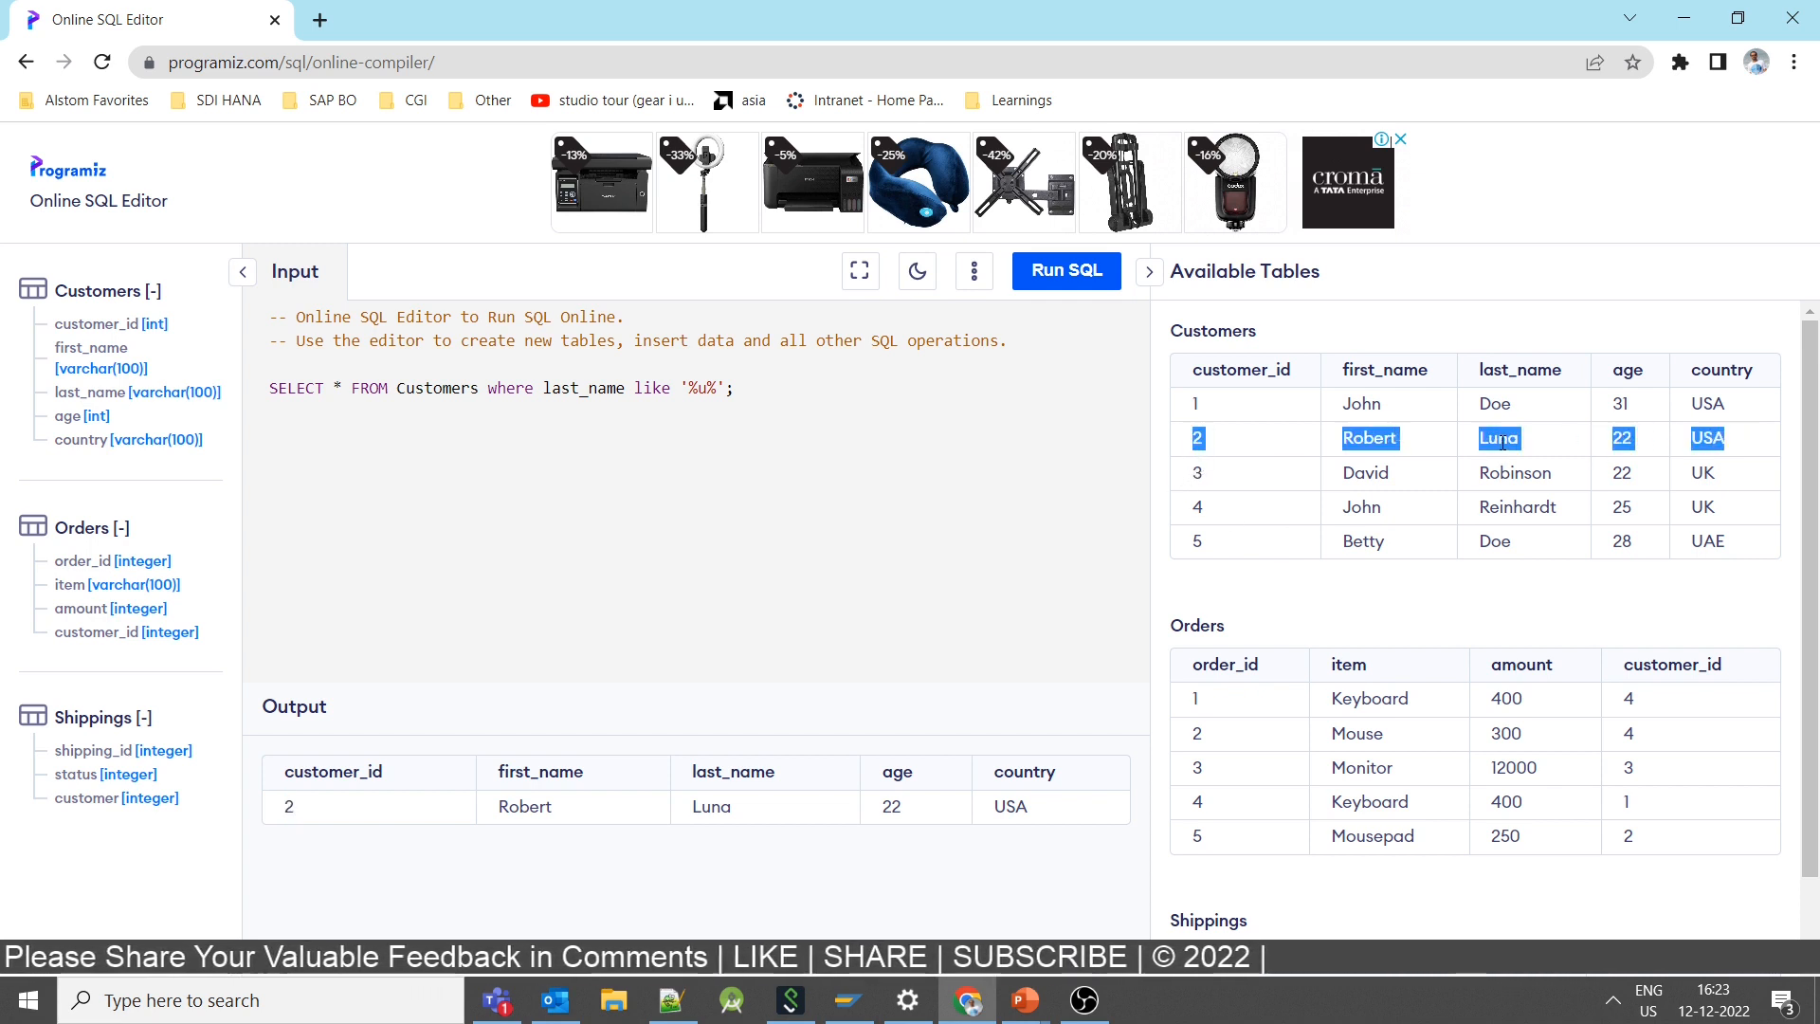
left_click(708, 391)
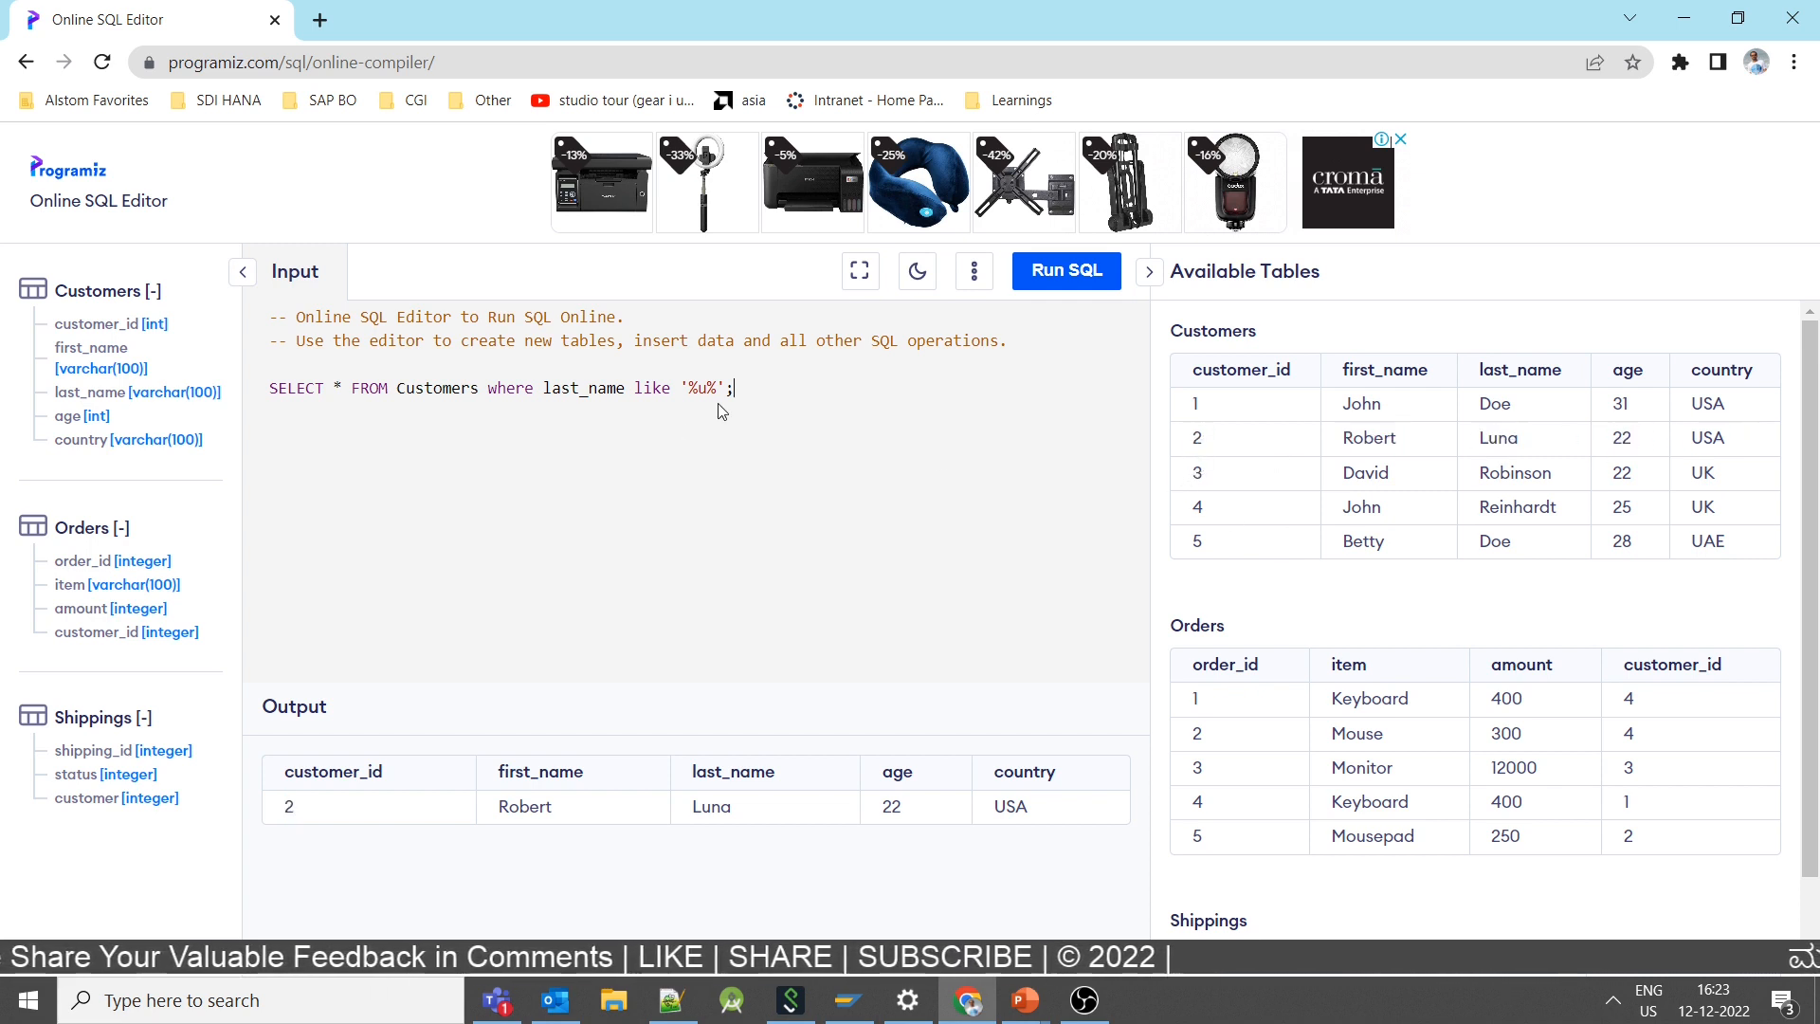
- Change the pattern to '%o%' and point out Doe, Doe and Robinson in Customers
key("BackSpace")
type("o")
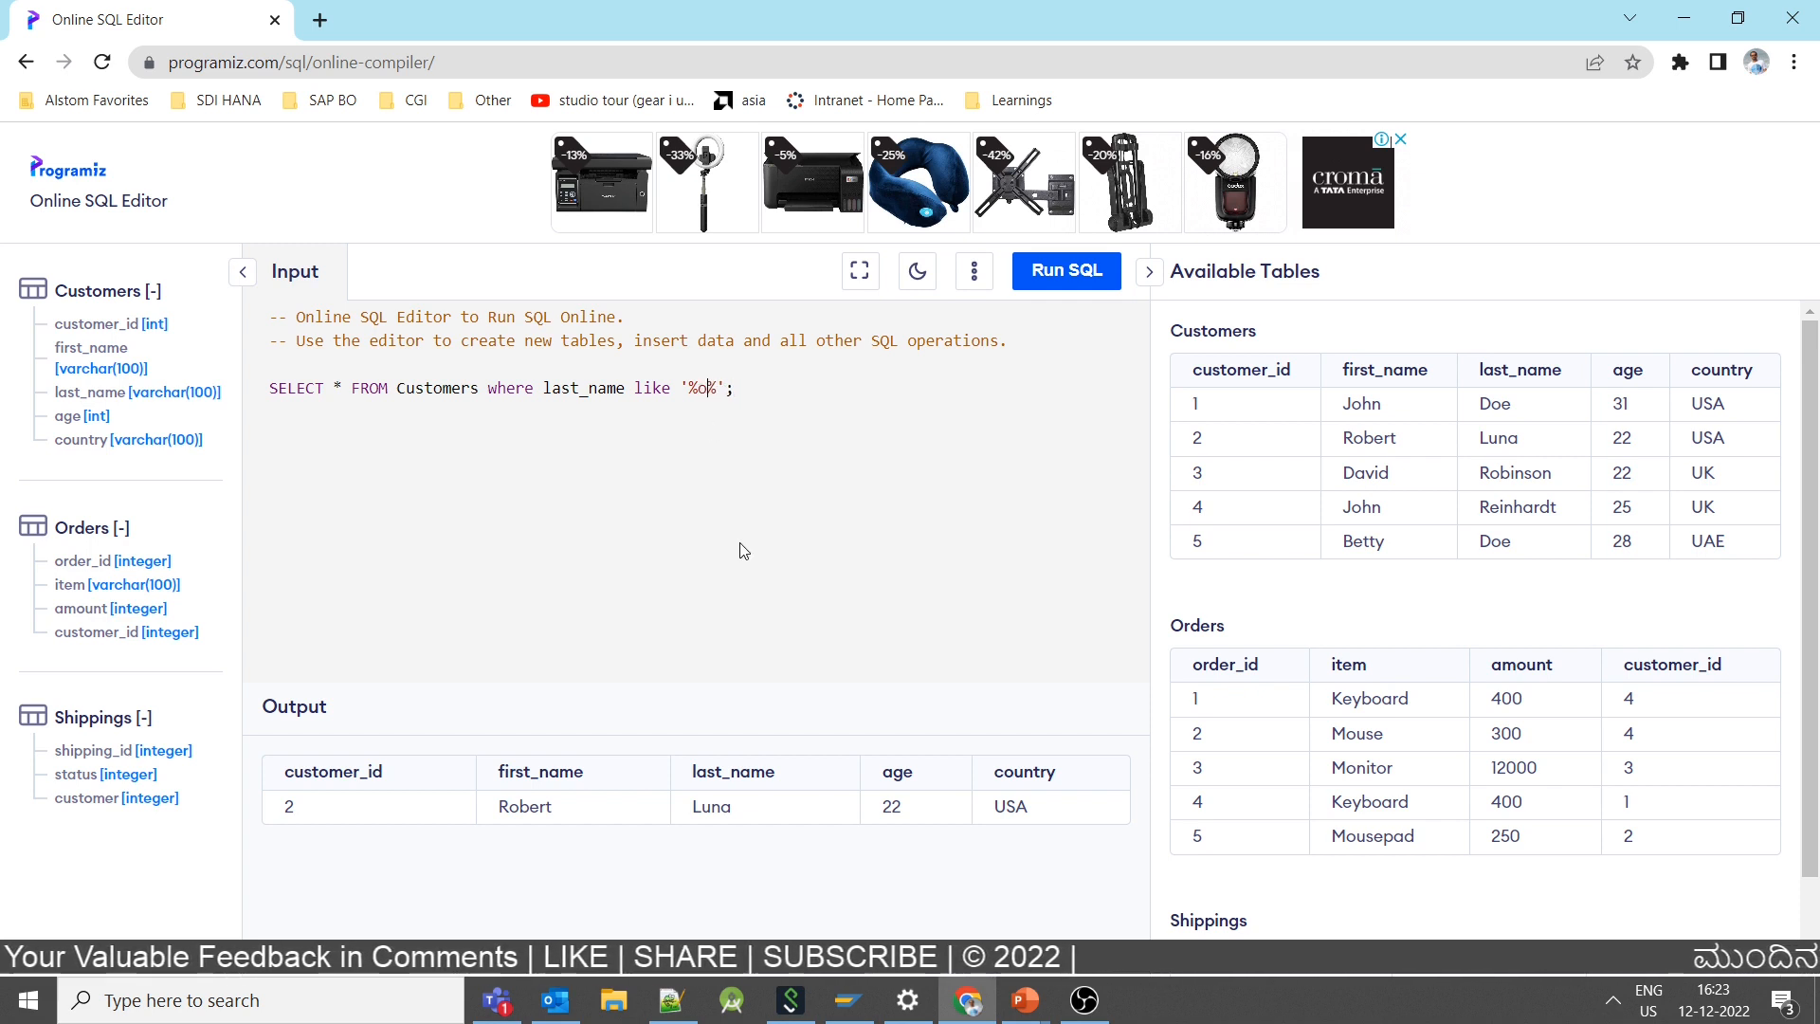
double_click(1493, 405)
double_click(1494, 541)
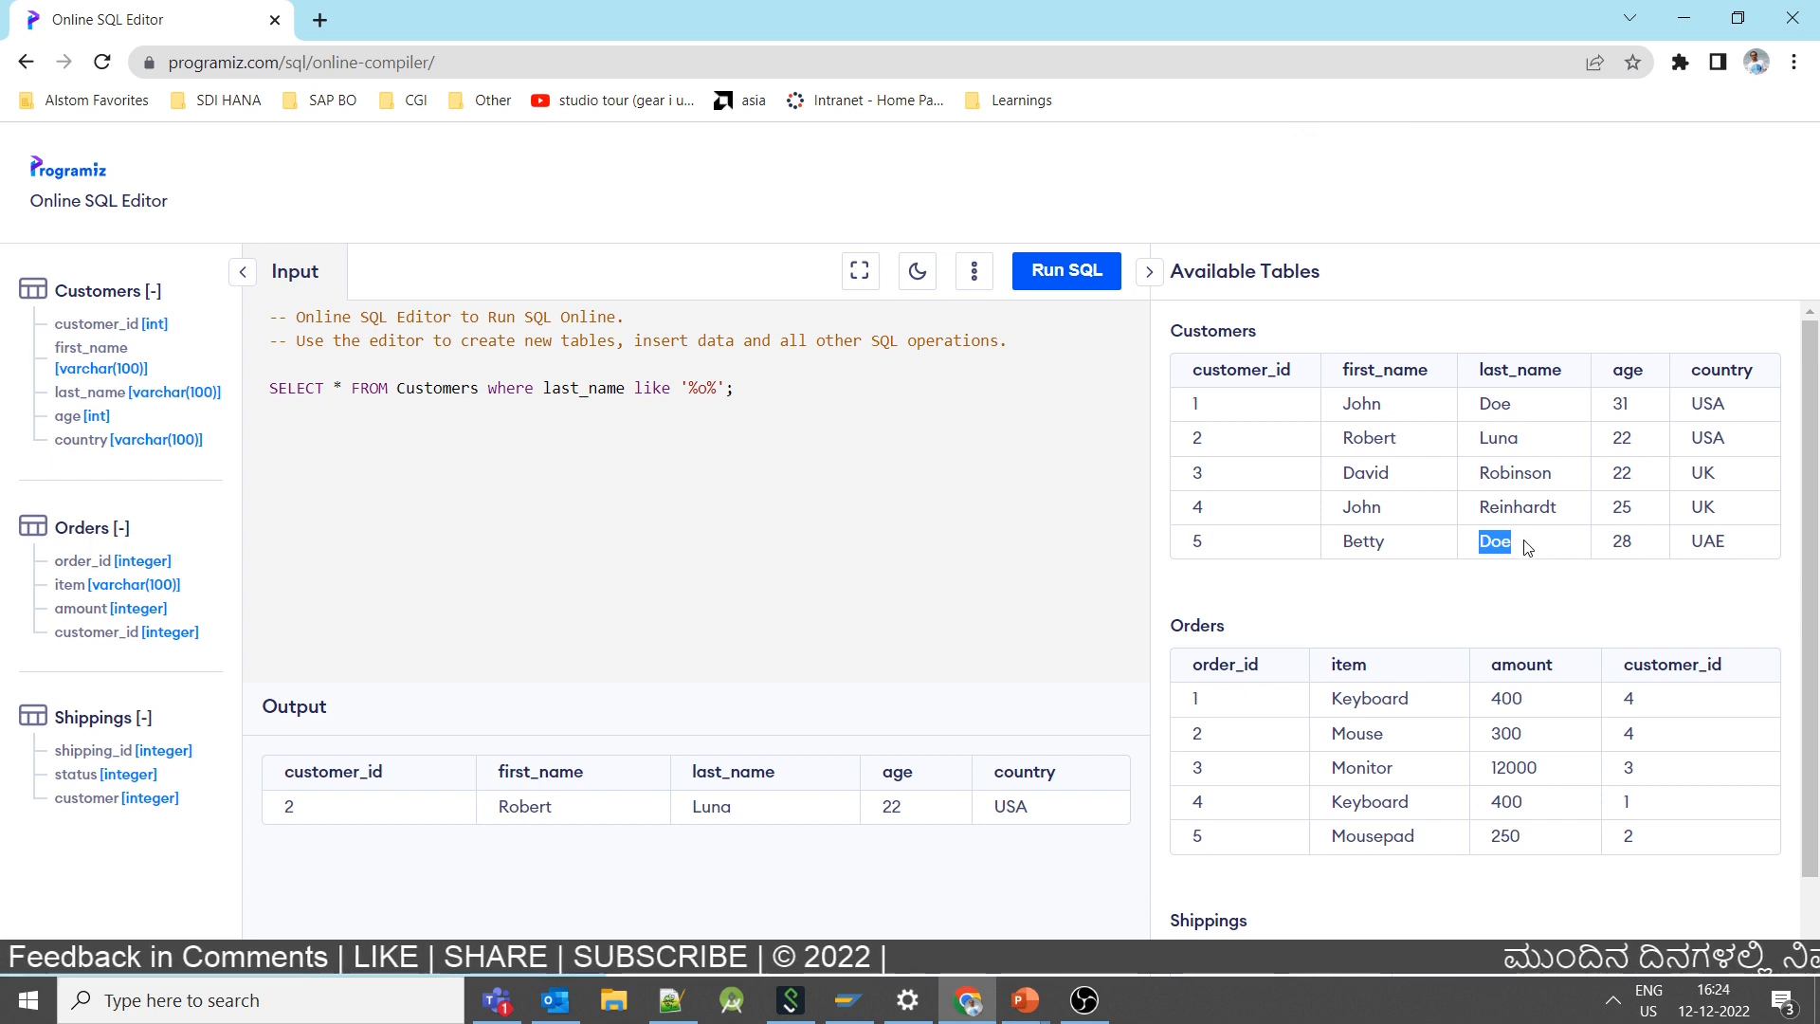
double_click(1526, 476)
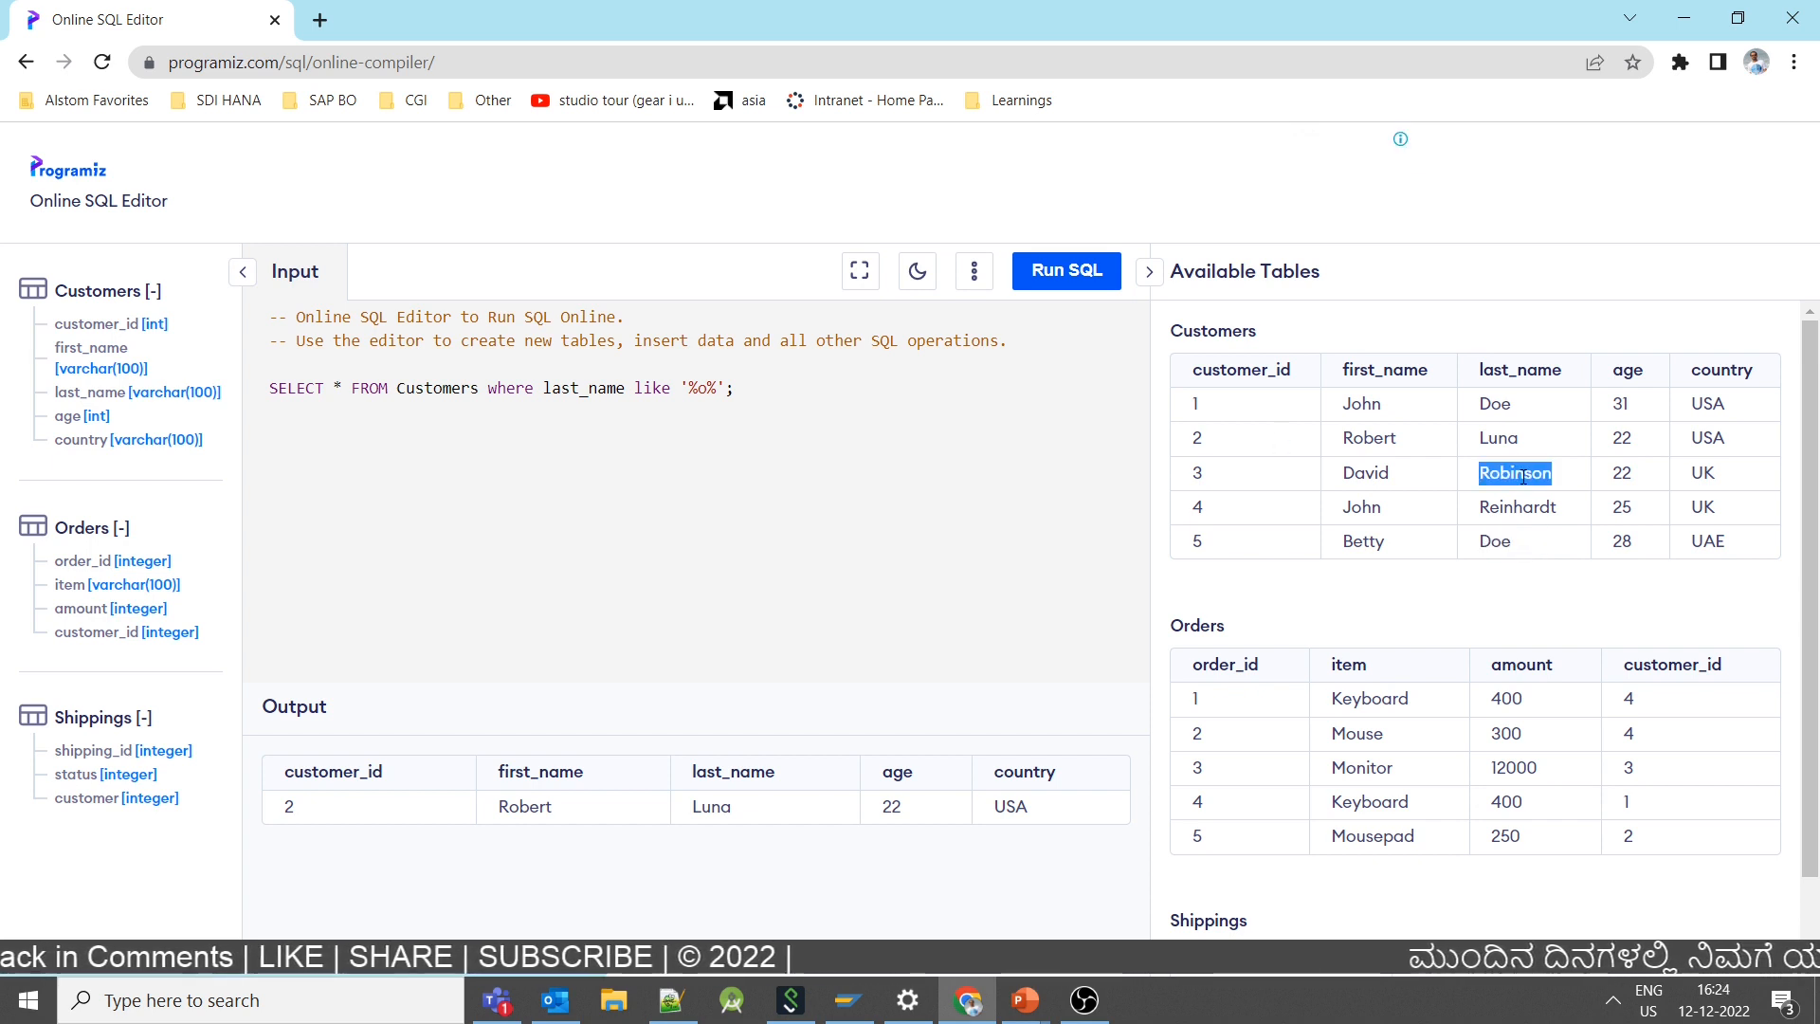
double_click(1197, 404)
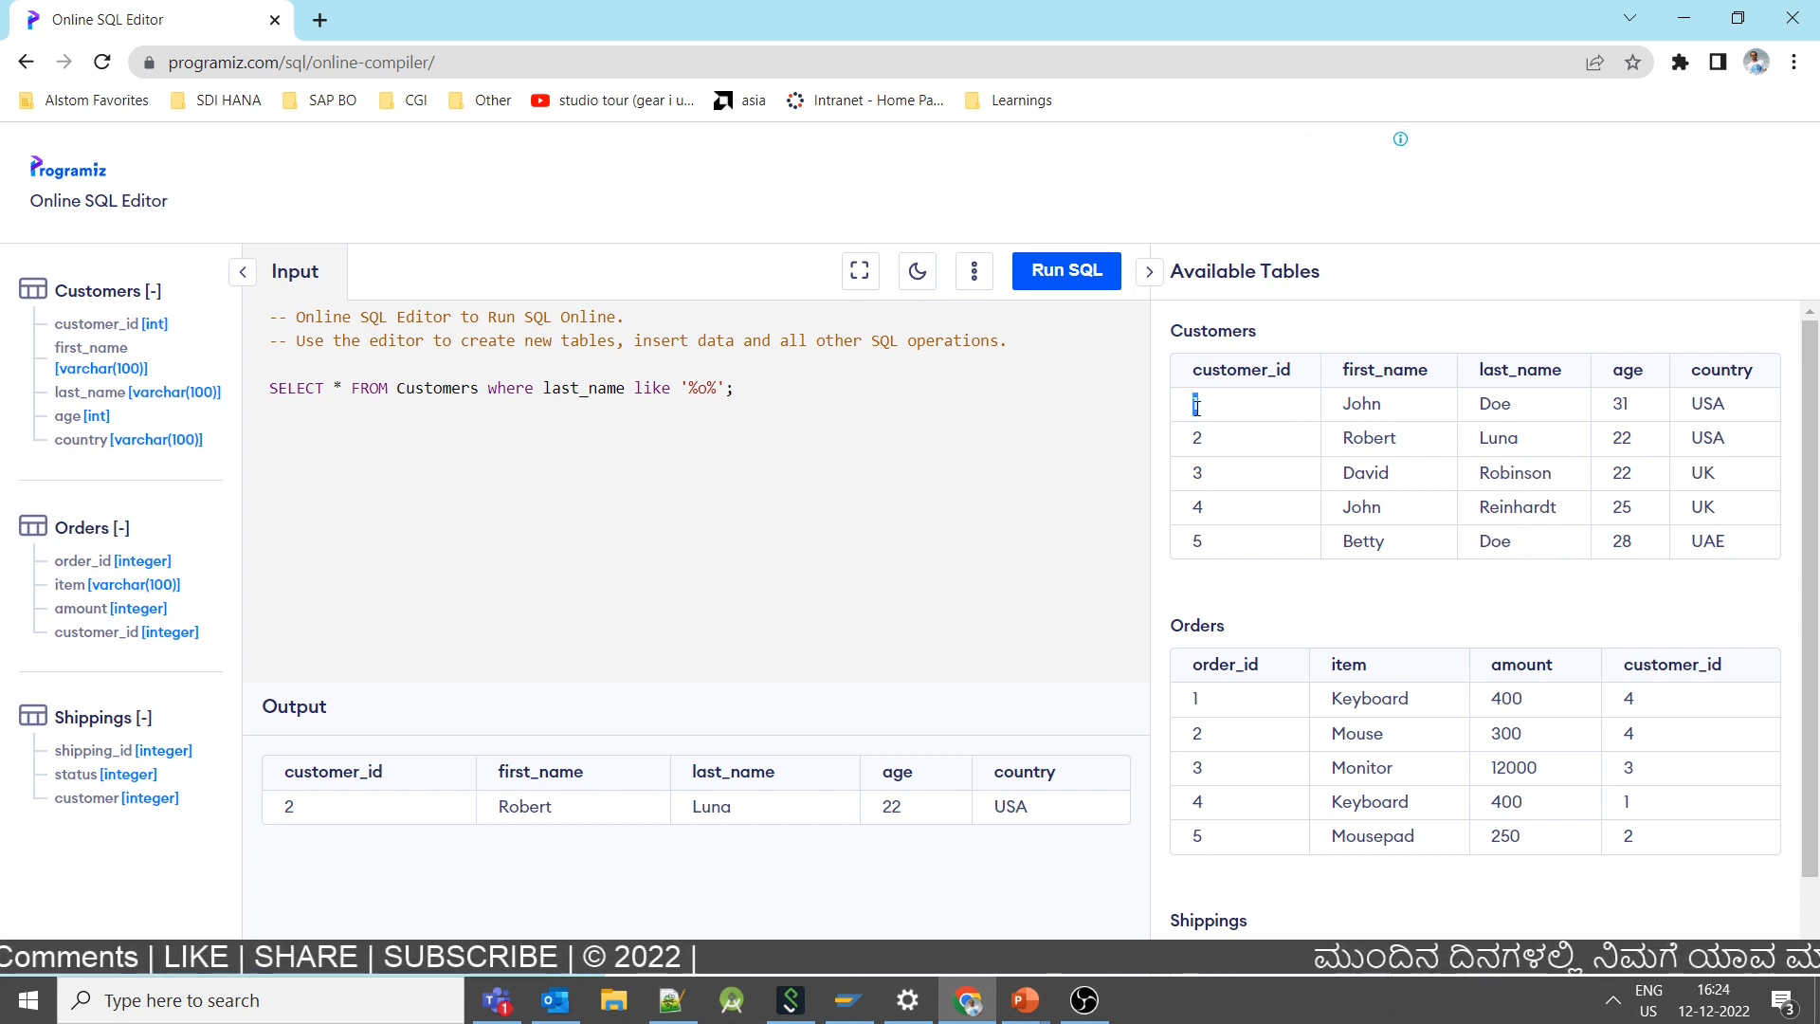
double_click(1197, 472)
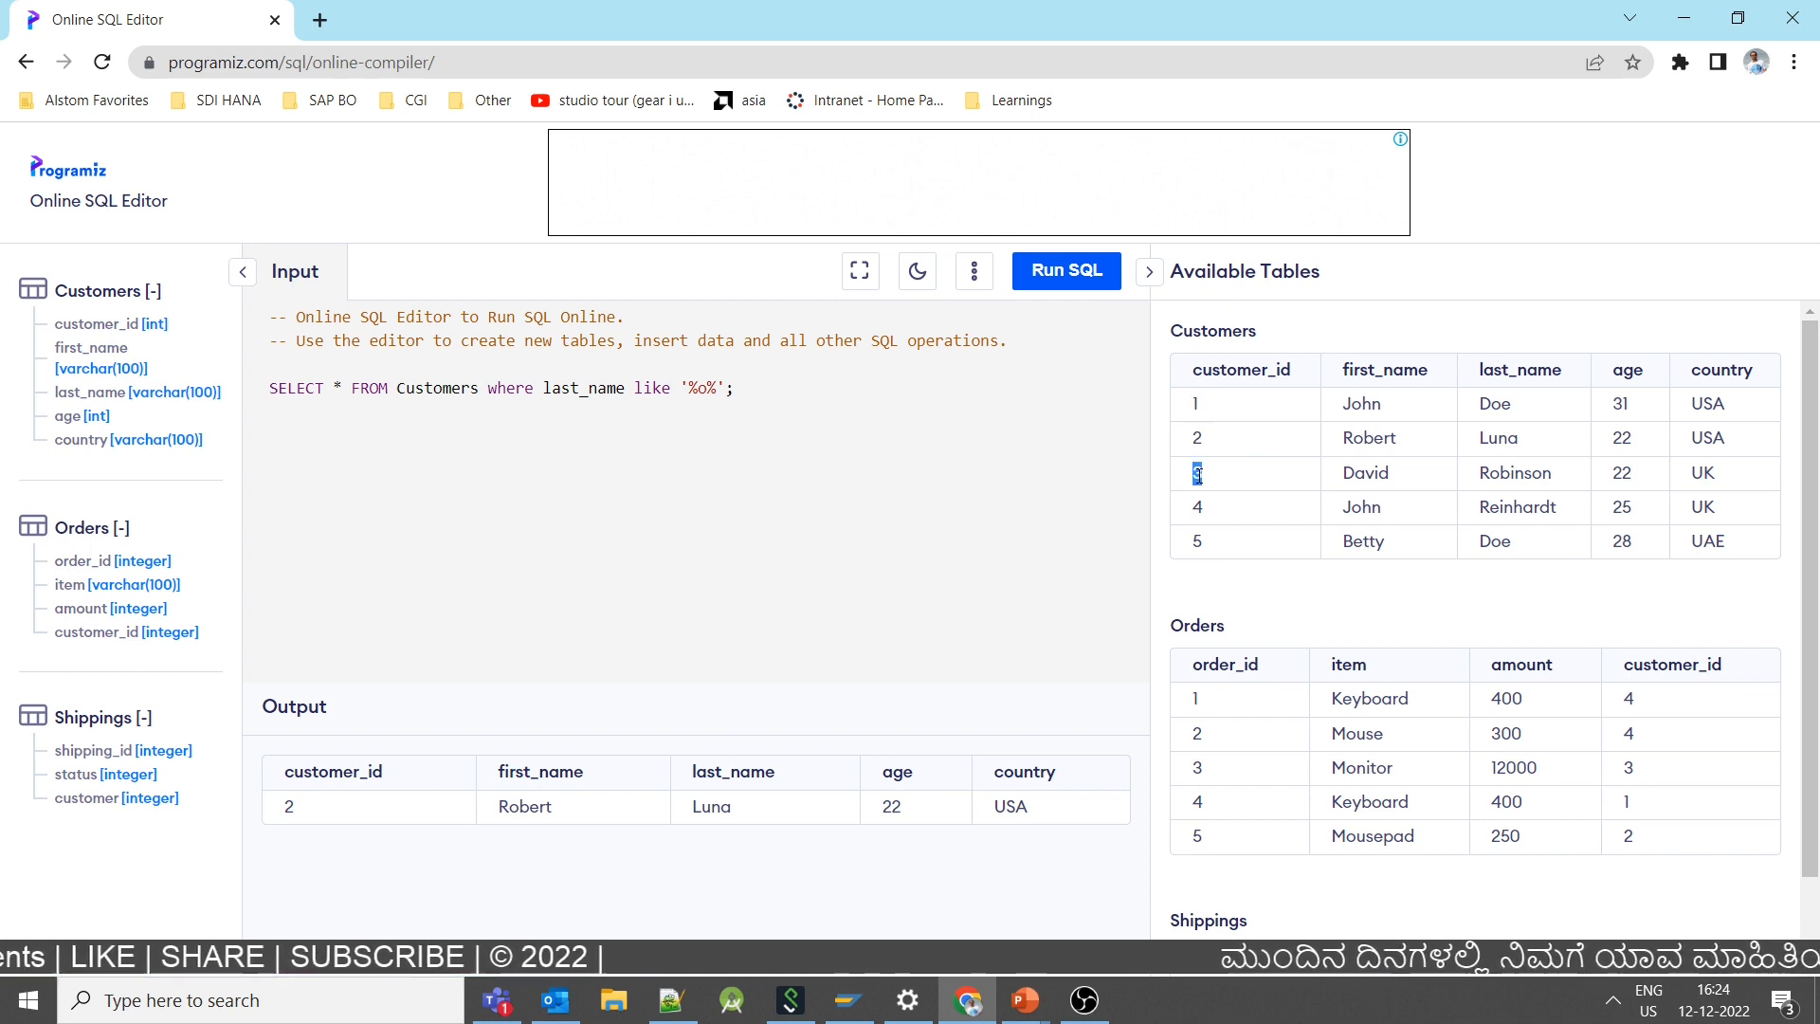
- Run the '%o%' filter, returning John Doe, David Robinson and Betty Doe
left_click(1066, 273)
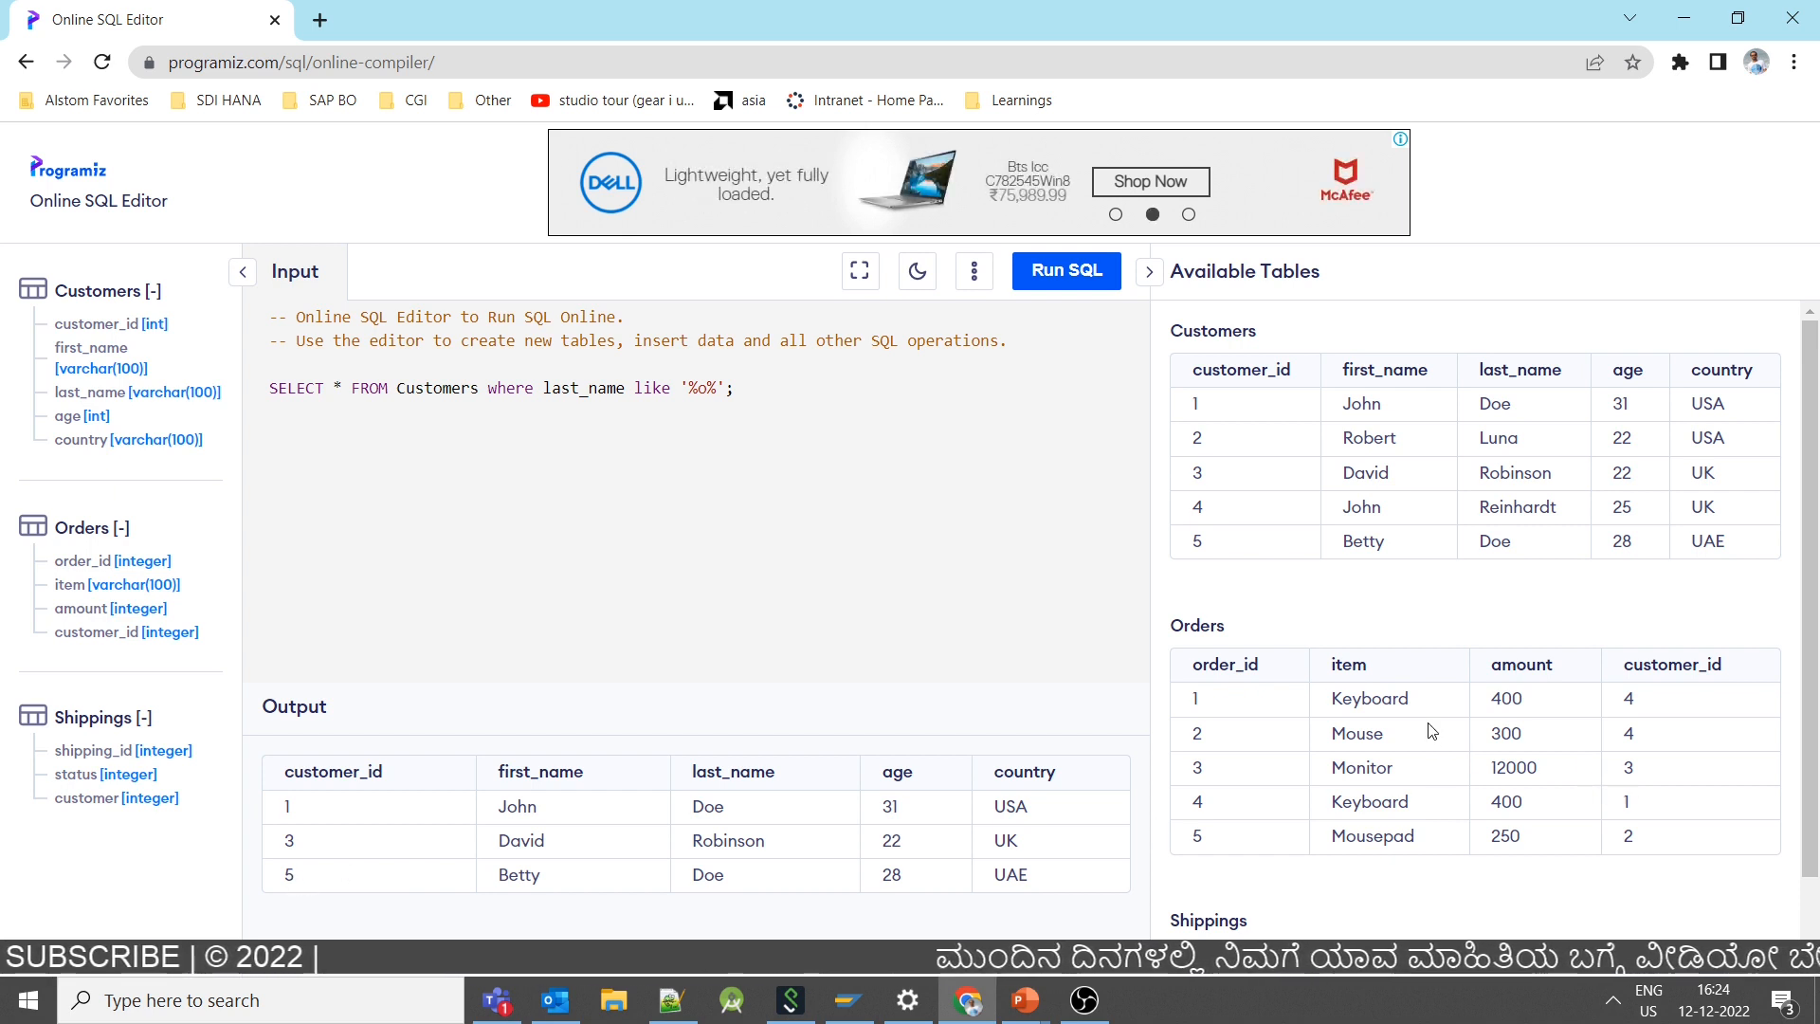
double_click(1198, 628)
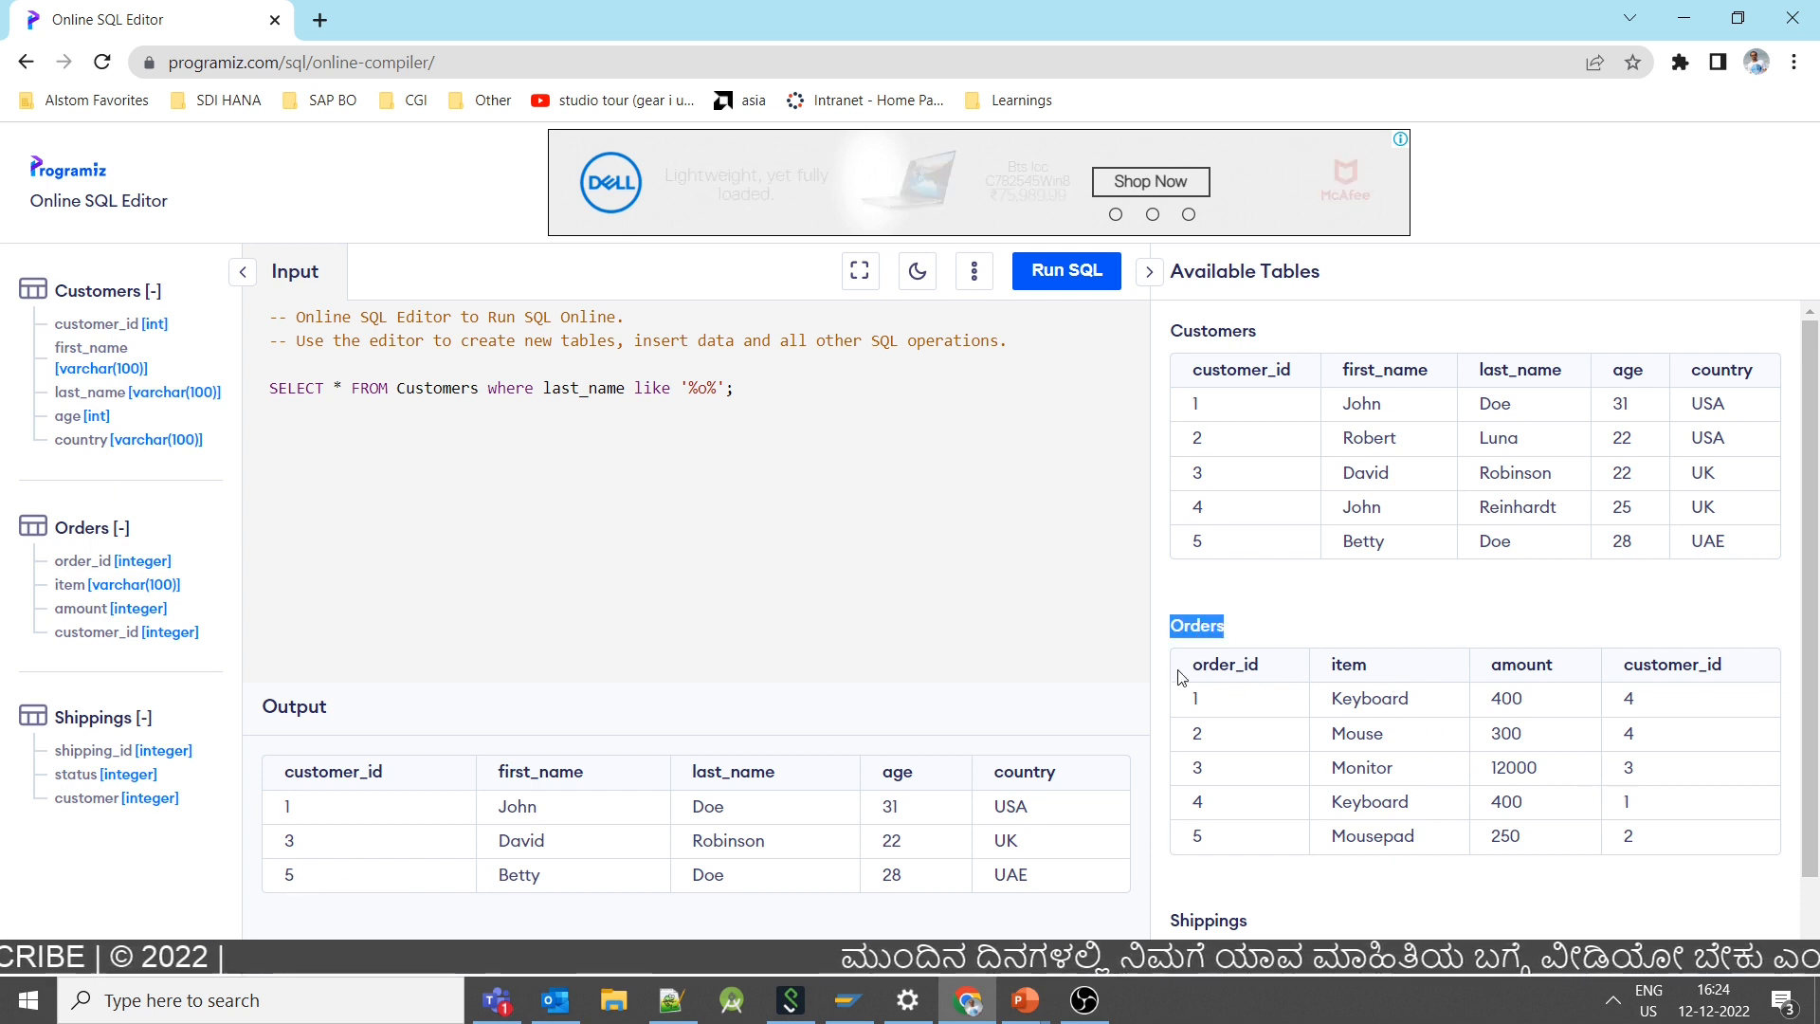
left_click(606, 386)
- Query Orders WHERE item LIKE '%us%' and run it, returning Mouse and Mousepad
left_click_drag(777, 395, 353, 387)
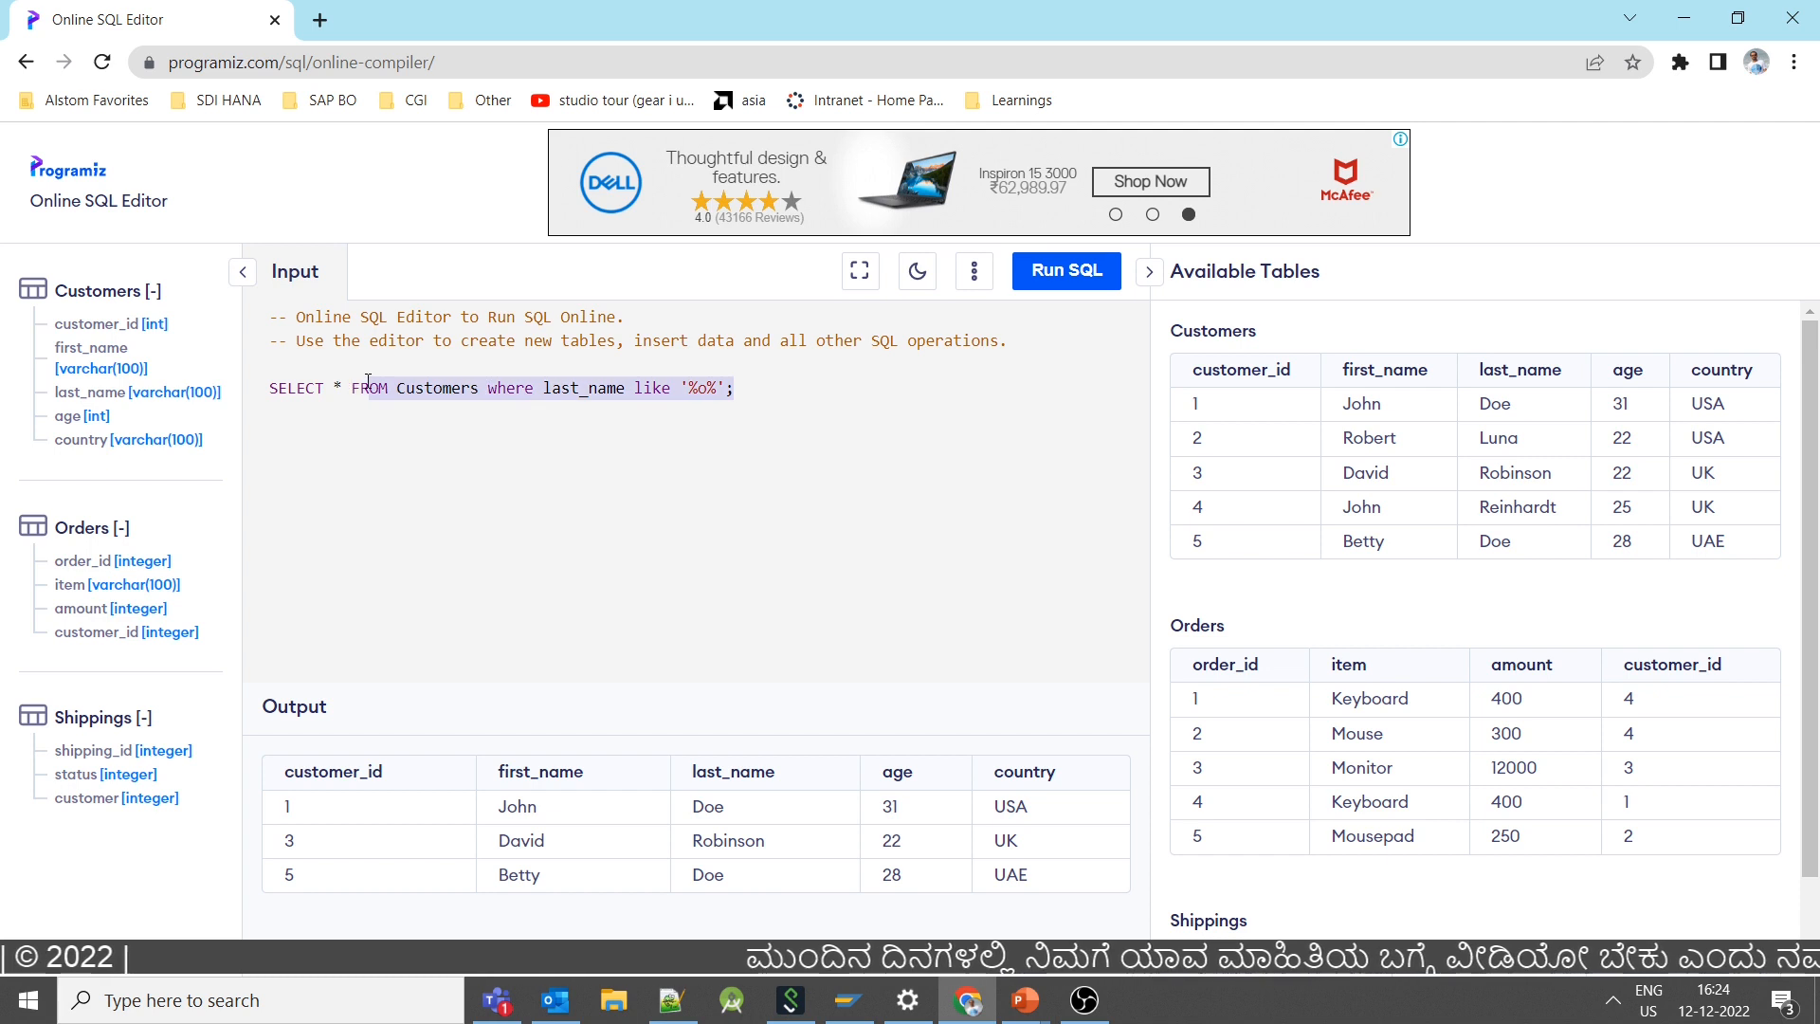
type("from o")
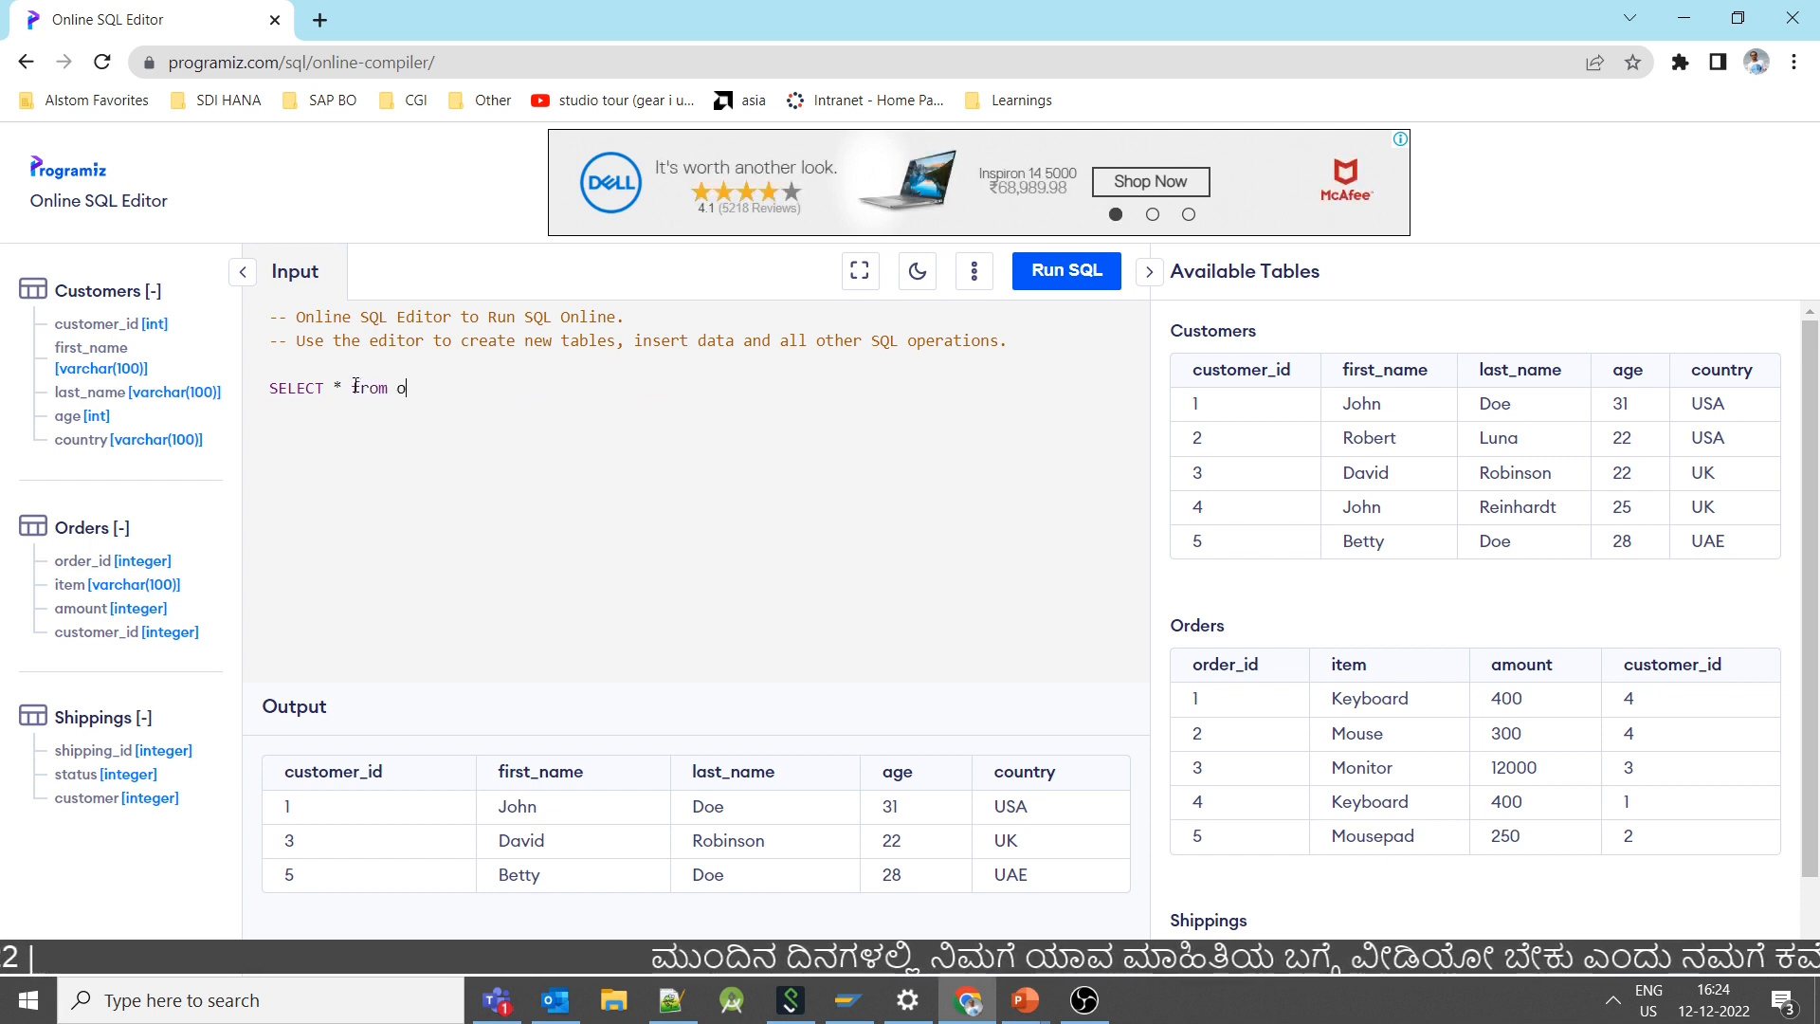
type("rders where")
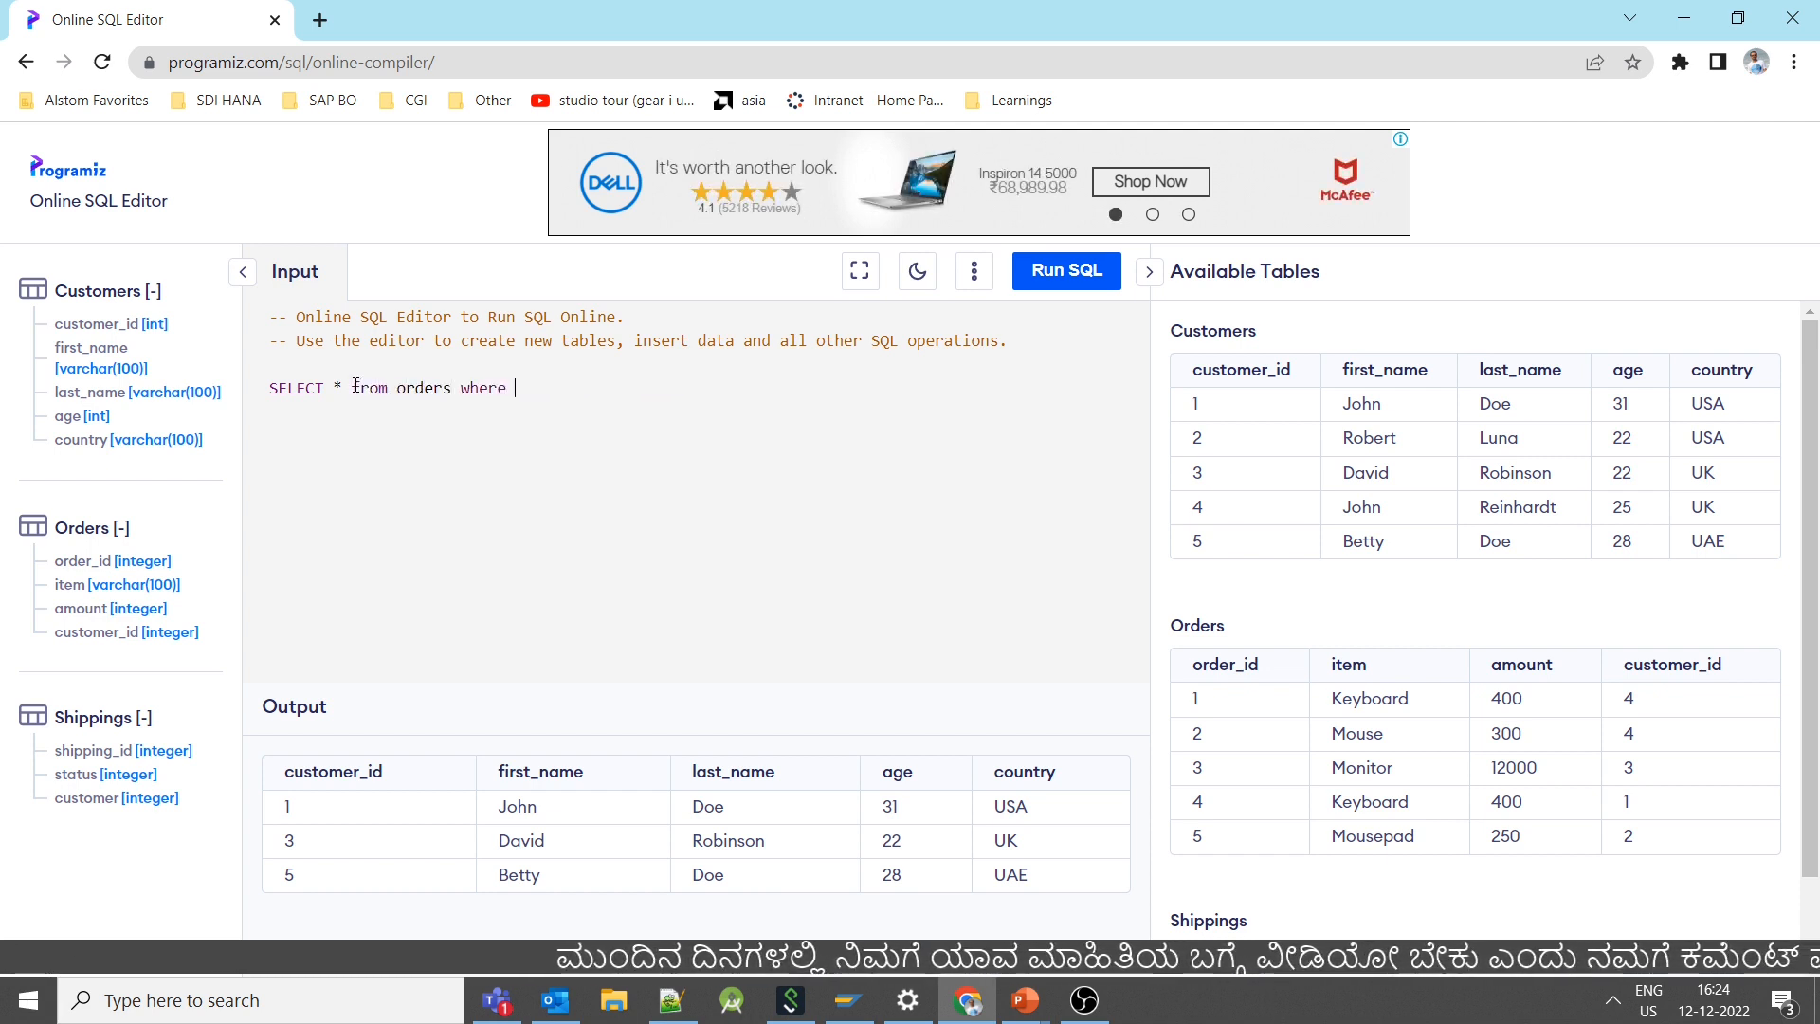
type(" item like '%")
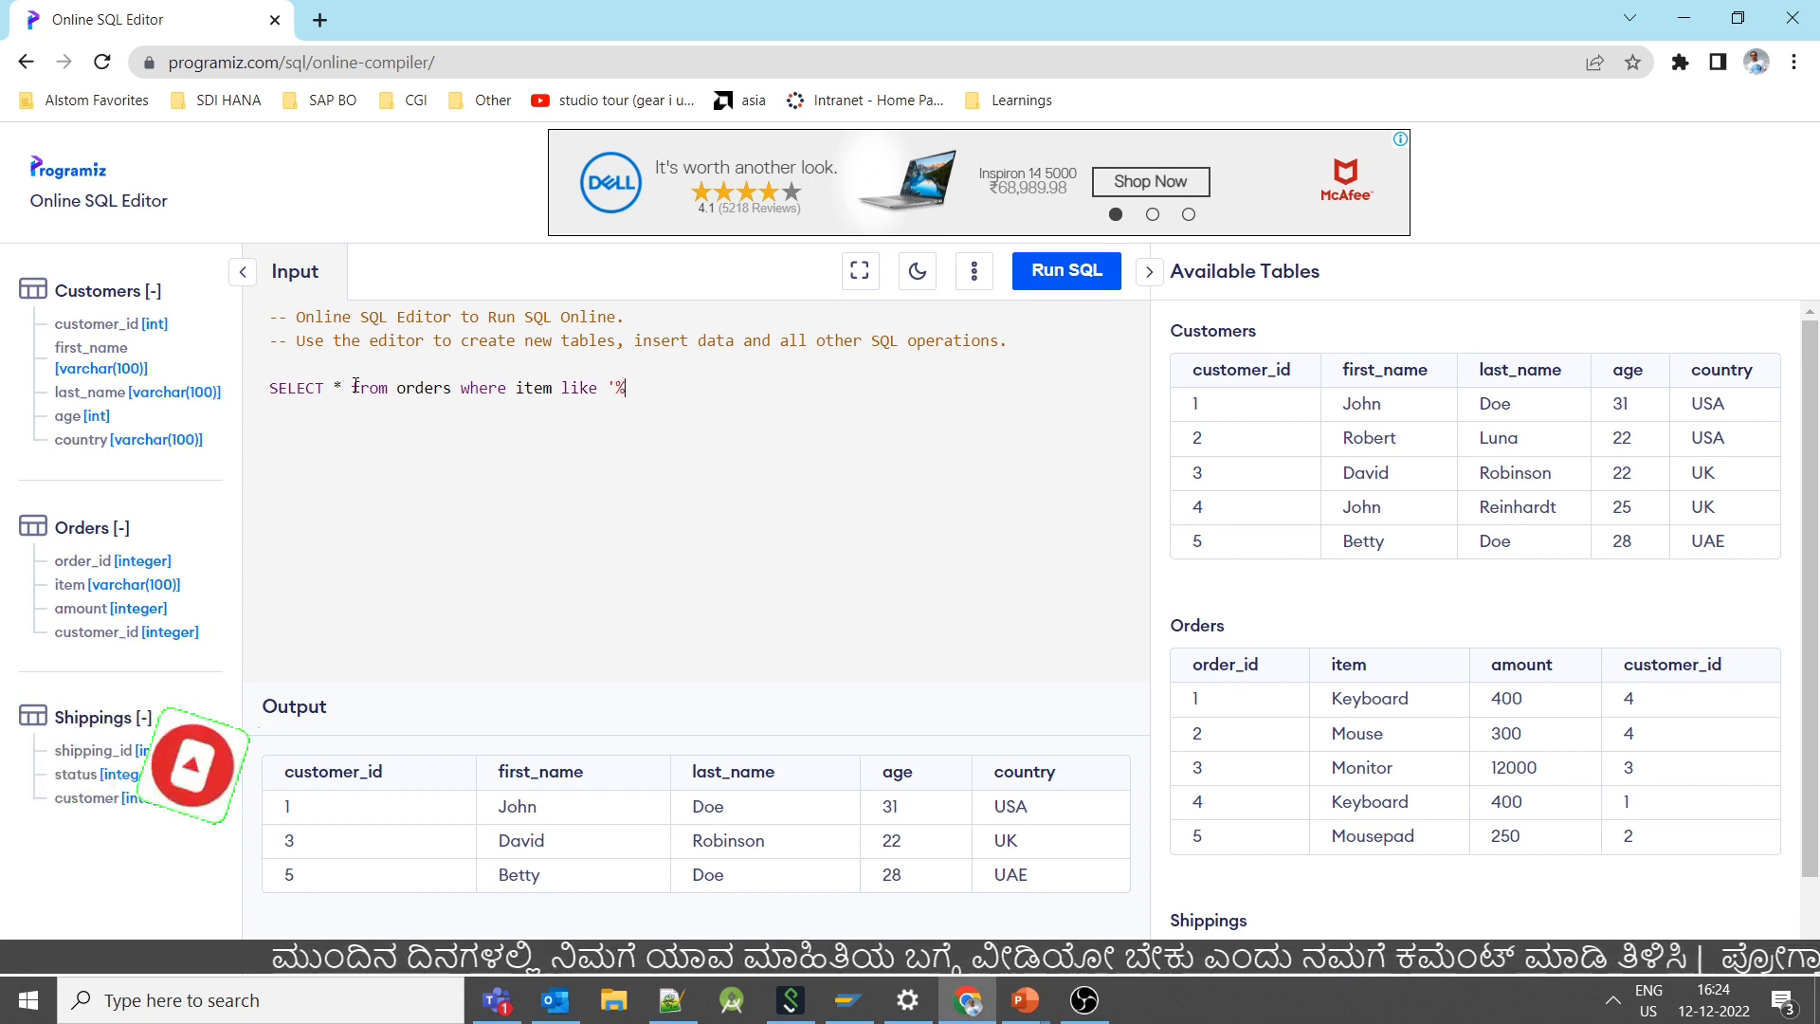
type("us")
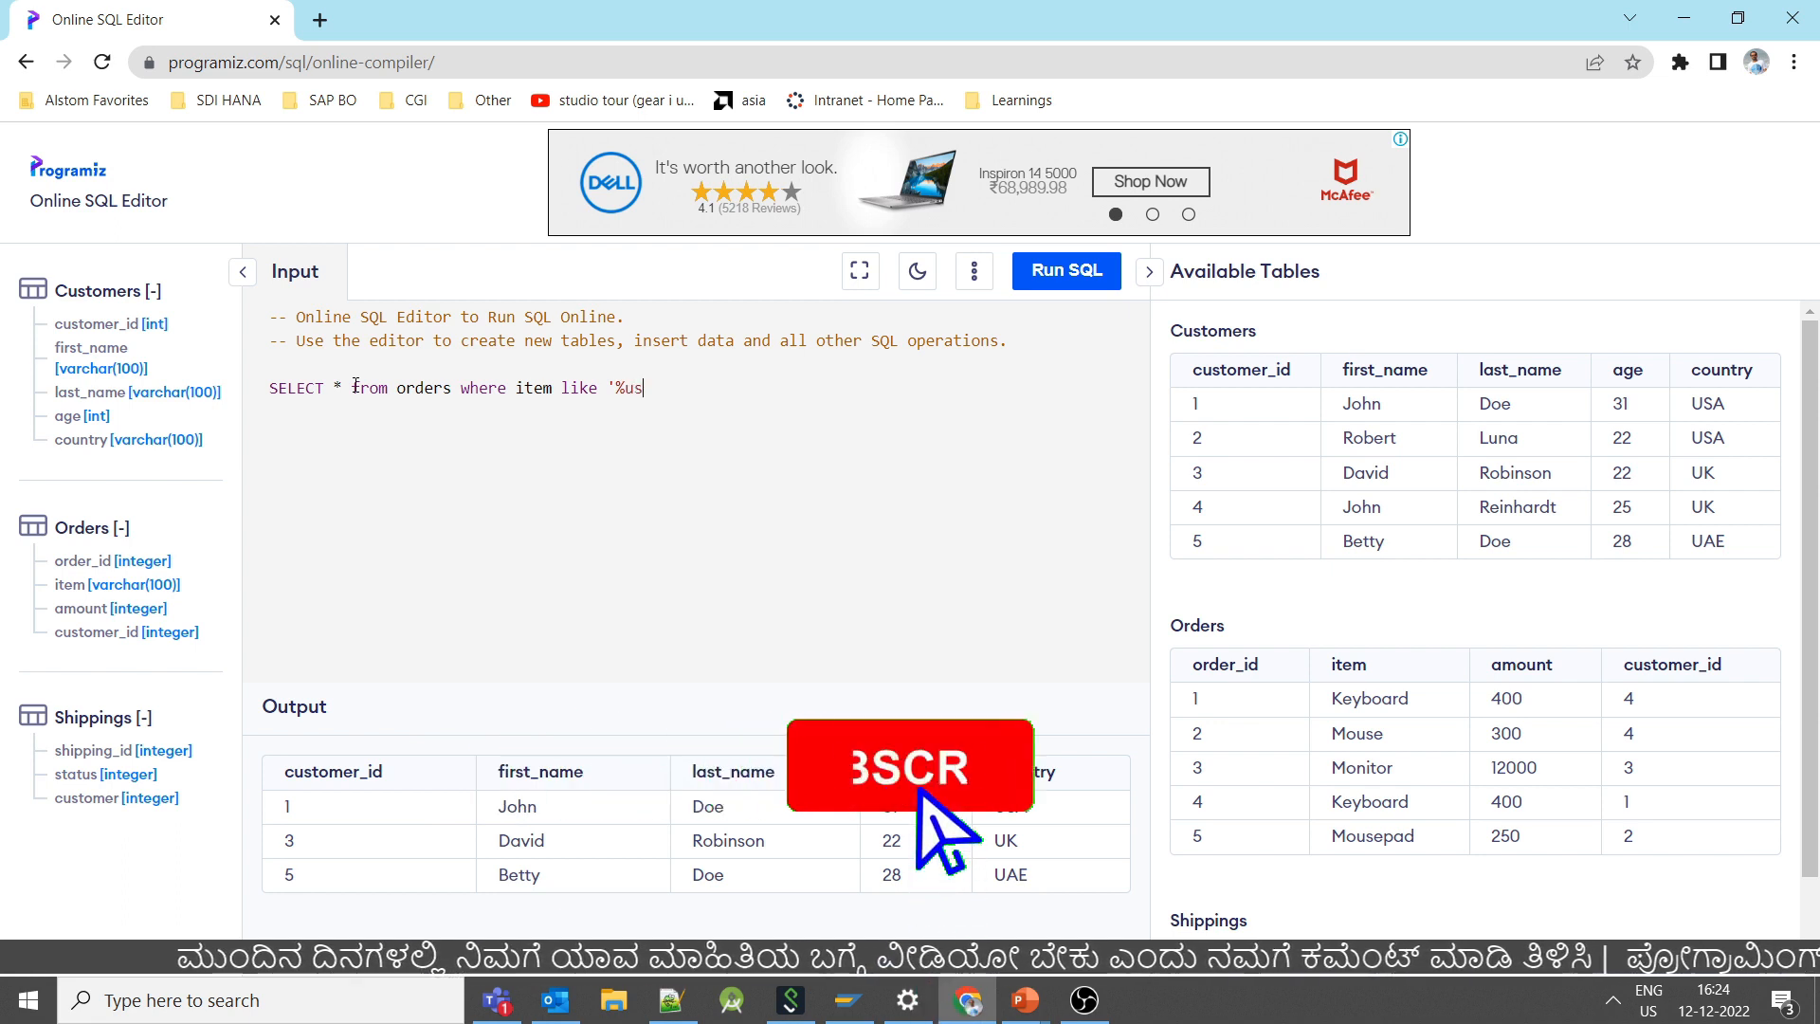
type("%'")
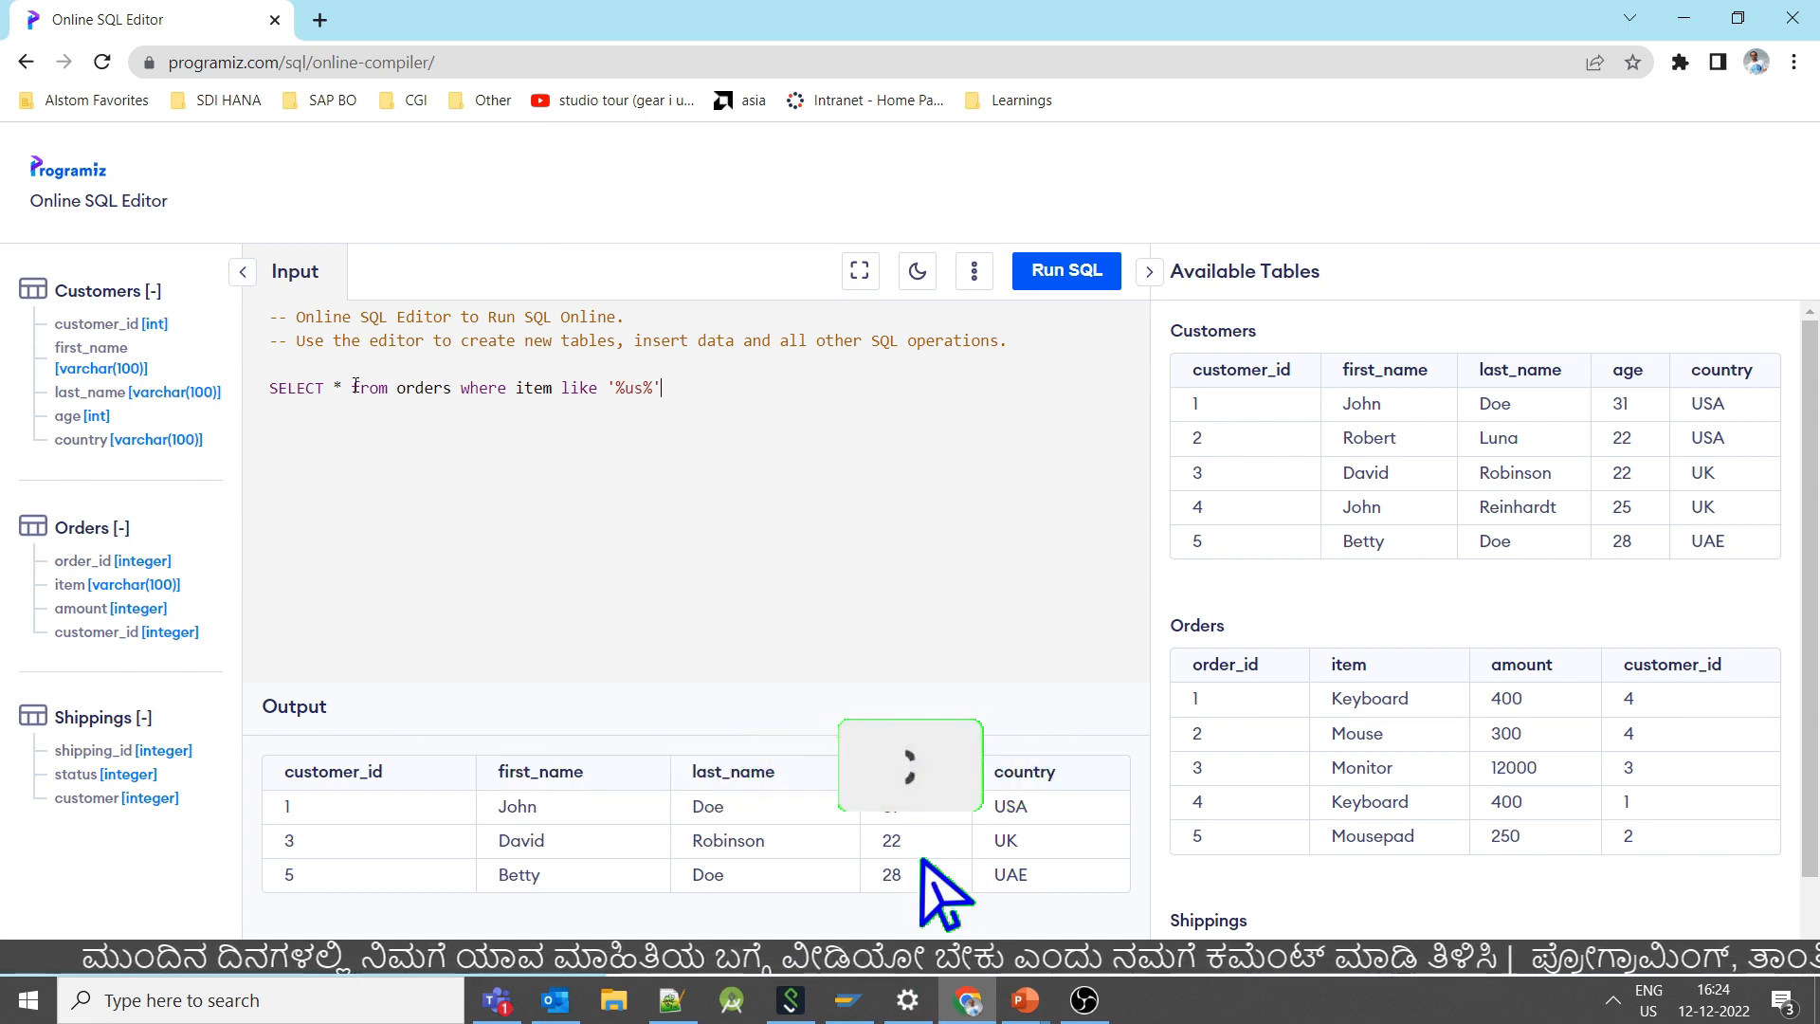
left_click(1053, 270)
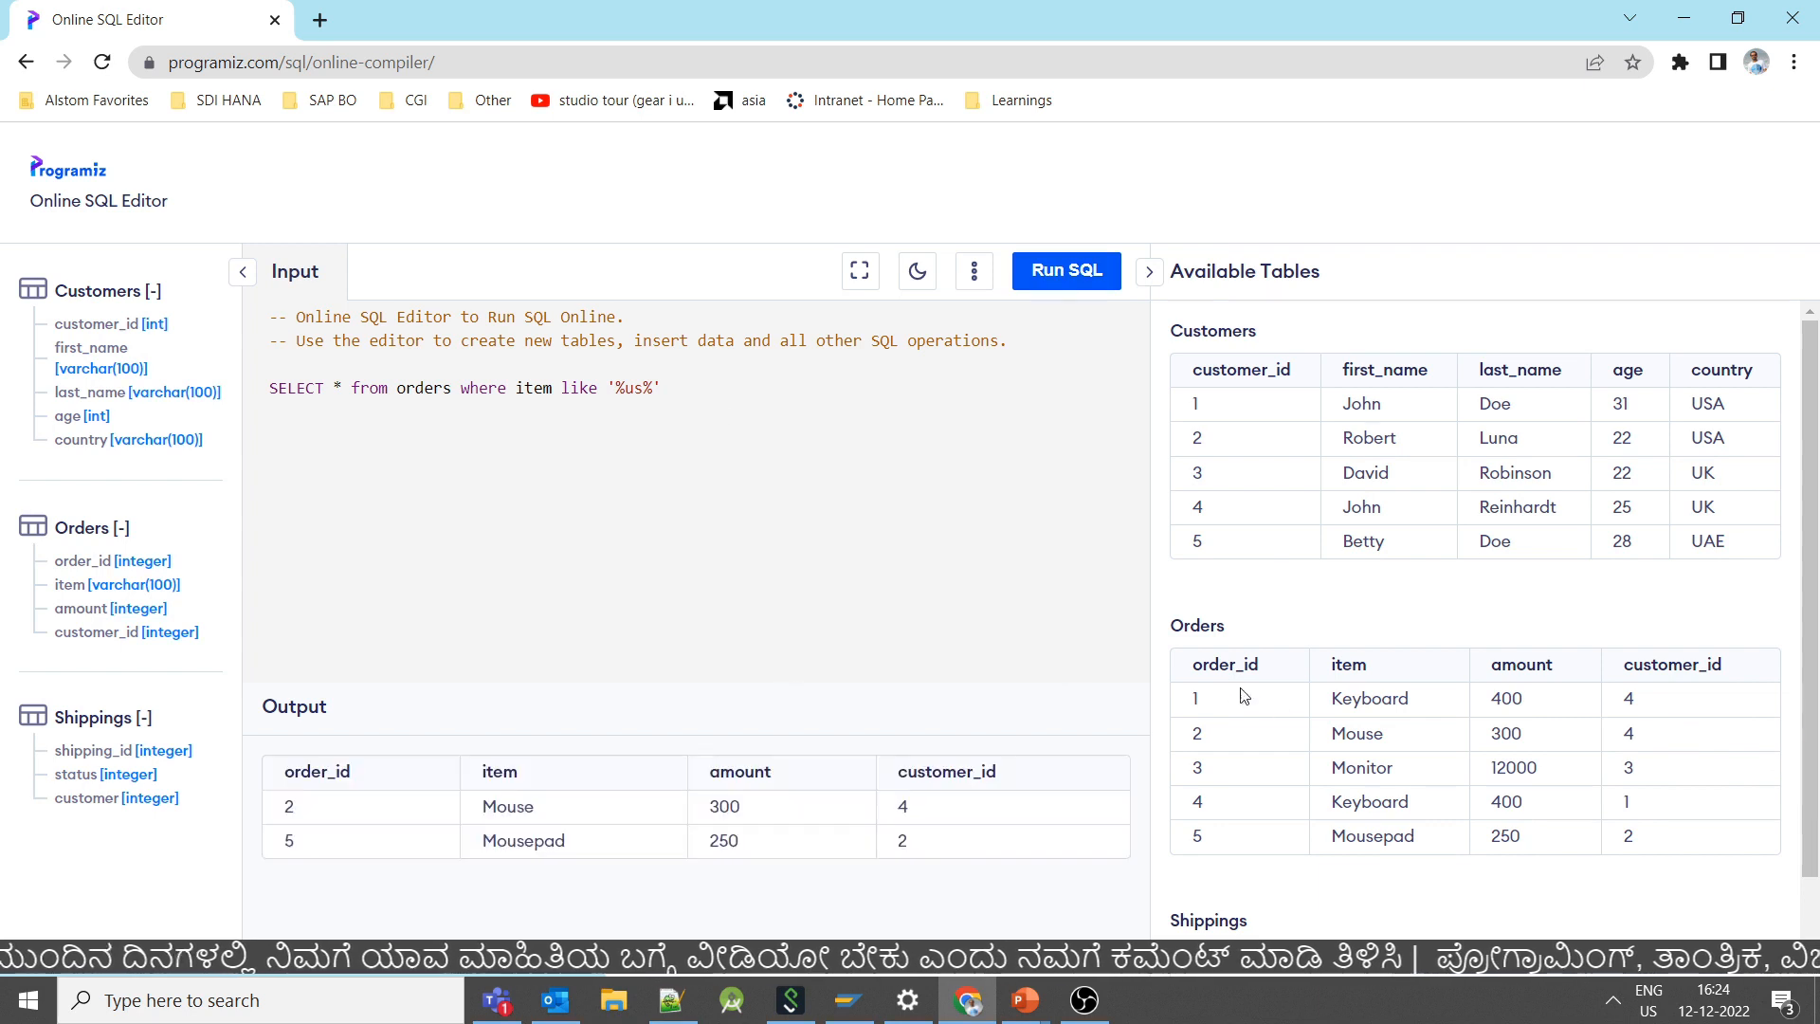
- Point out Mouse in the Orders table and order 2 in the result
double_click(1361, 734)
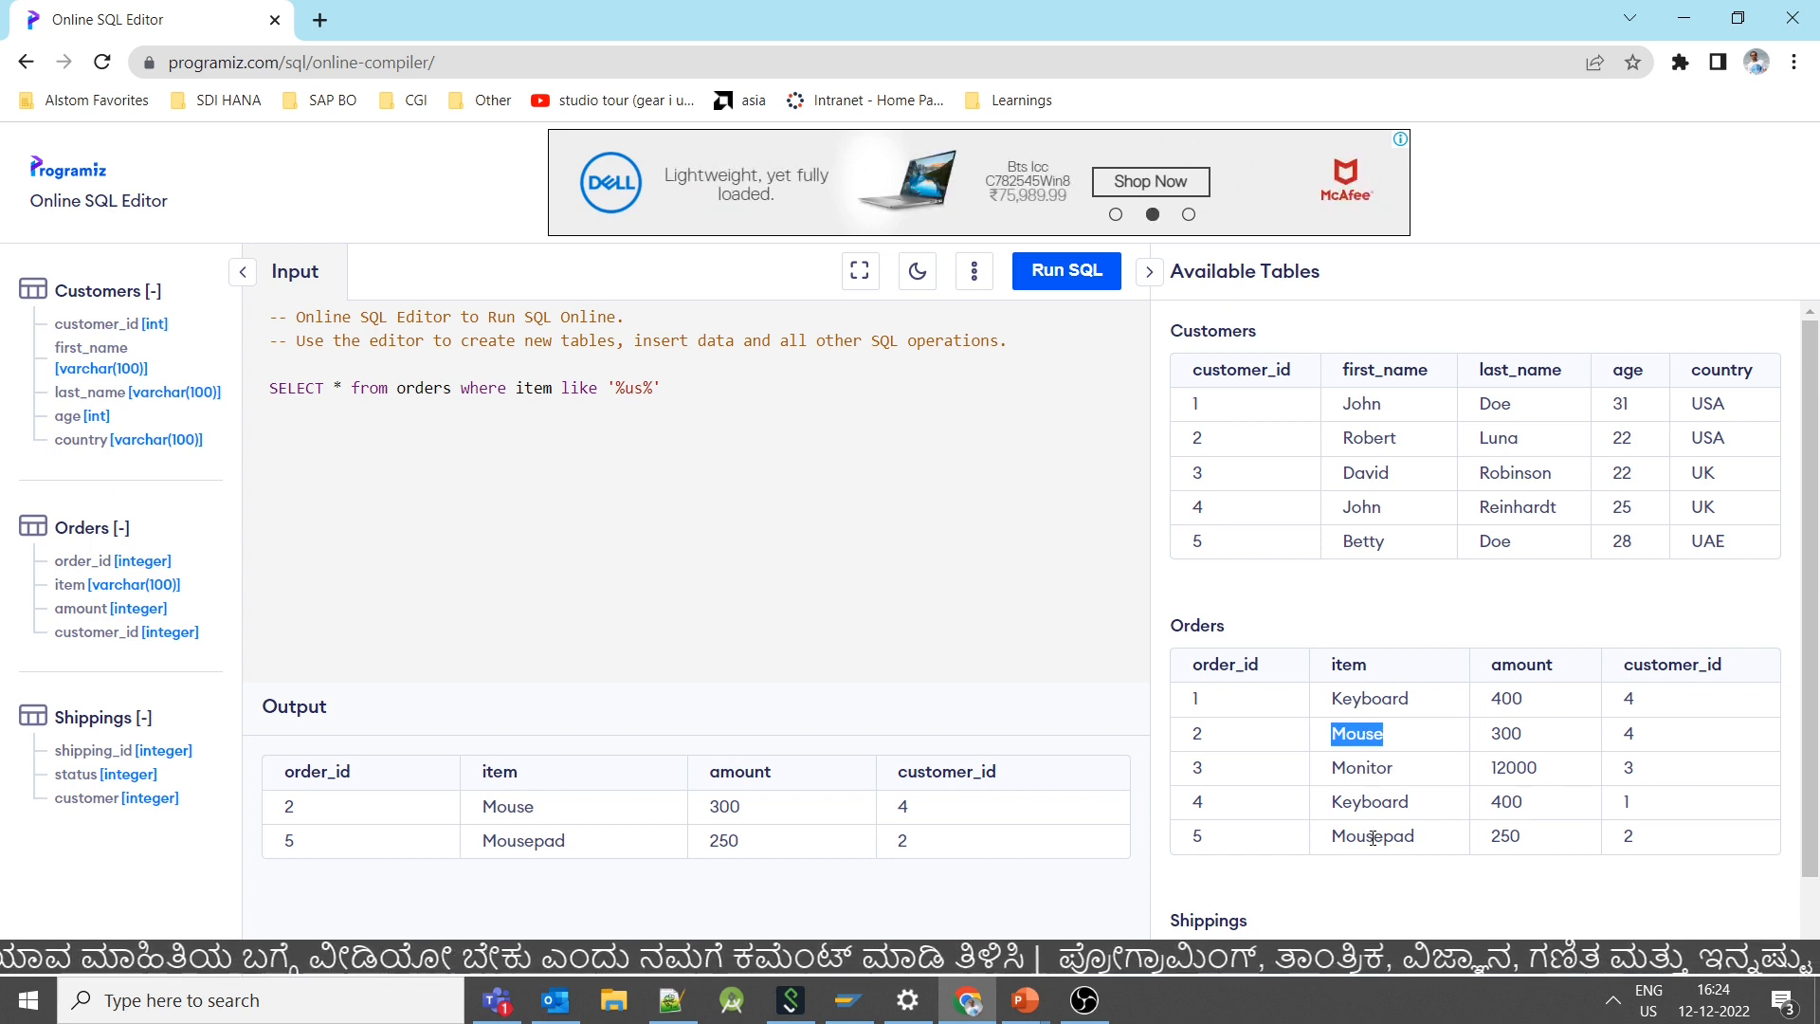
left_click(289, 809)
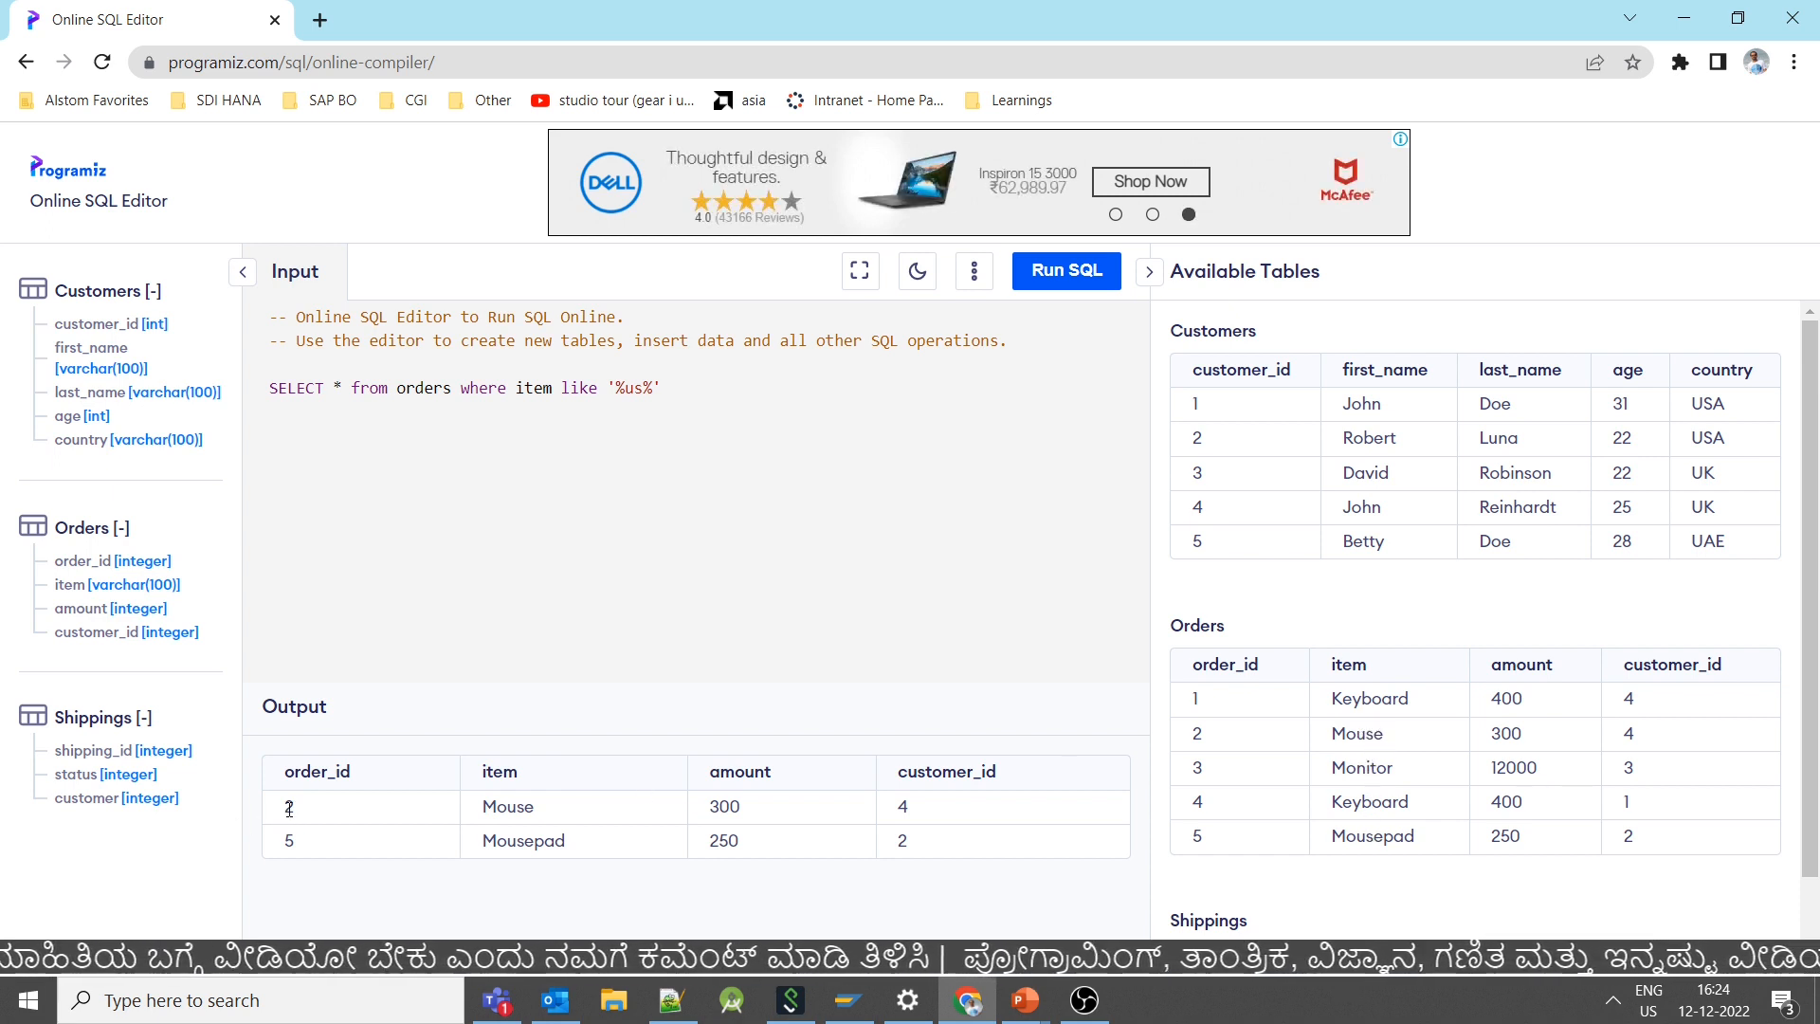
double_click(288, 808)
left_click(289, 840)
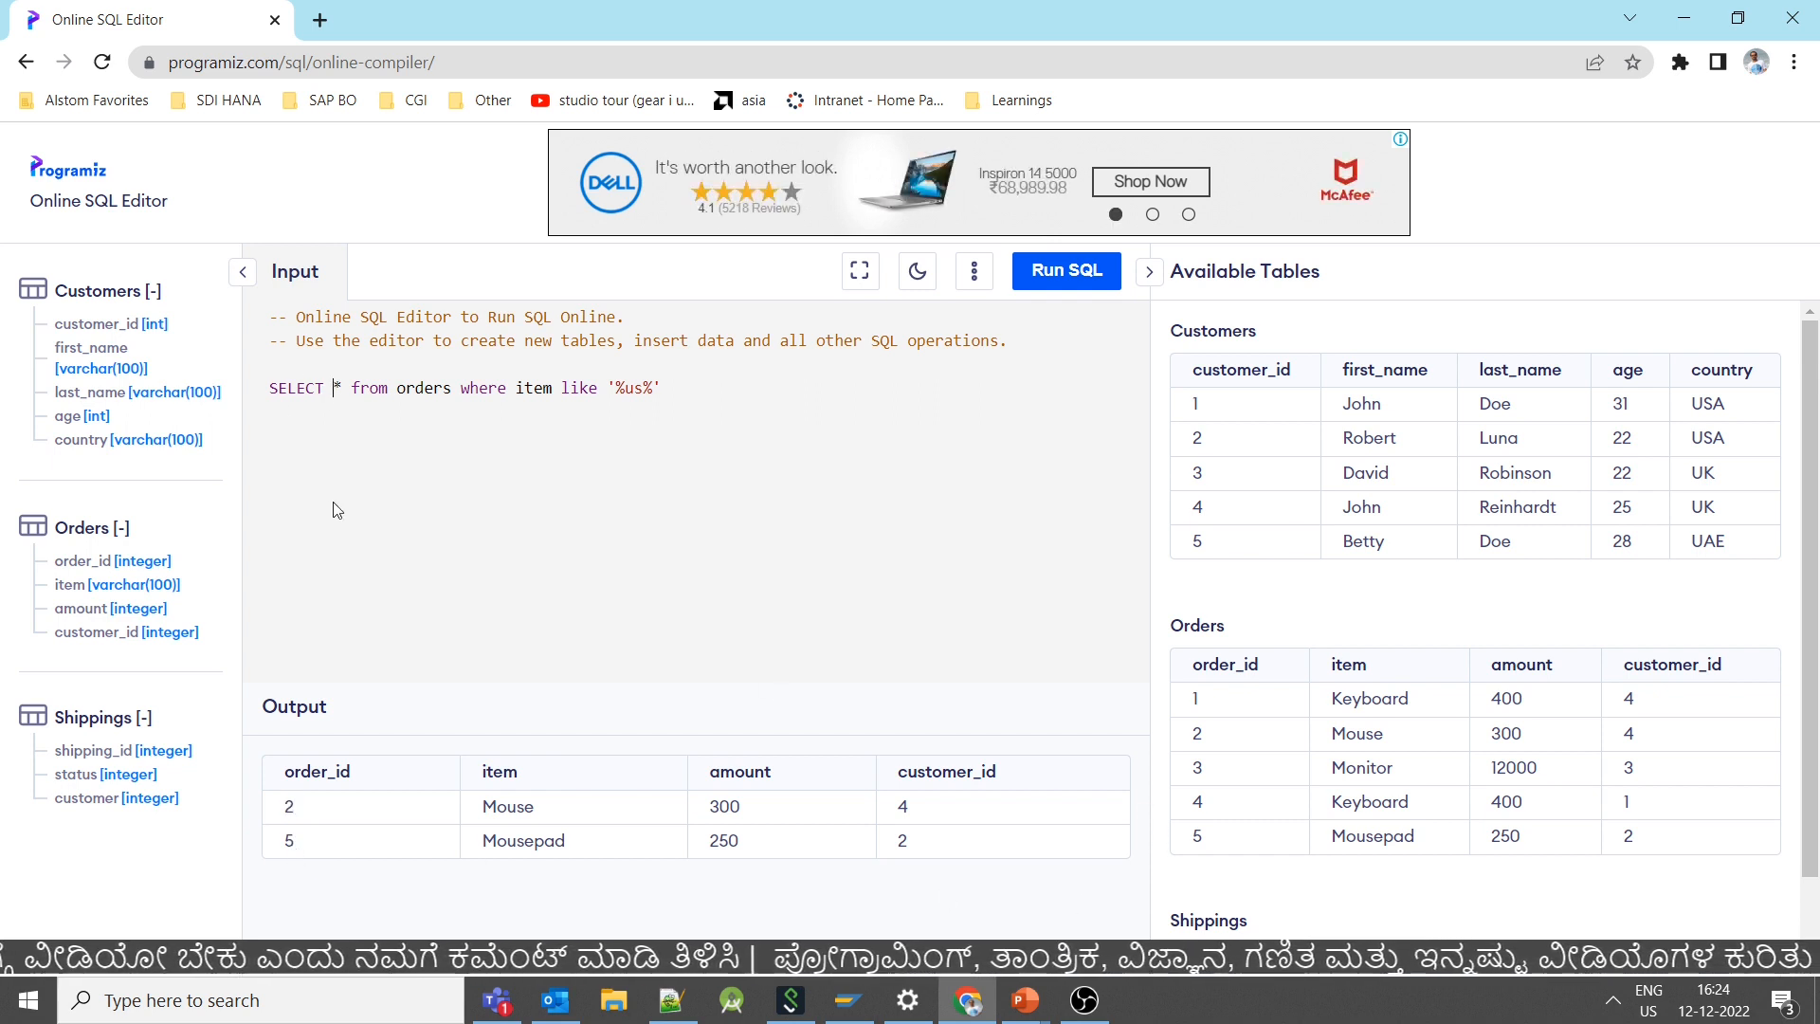
type("count(*")
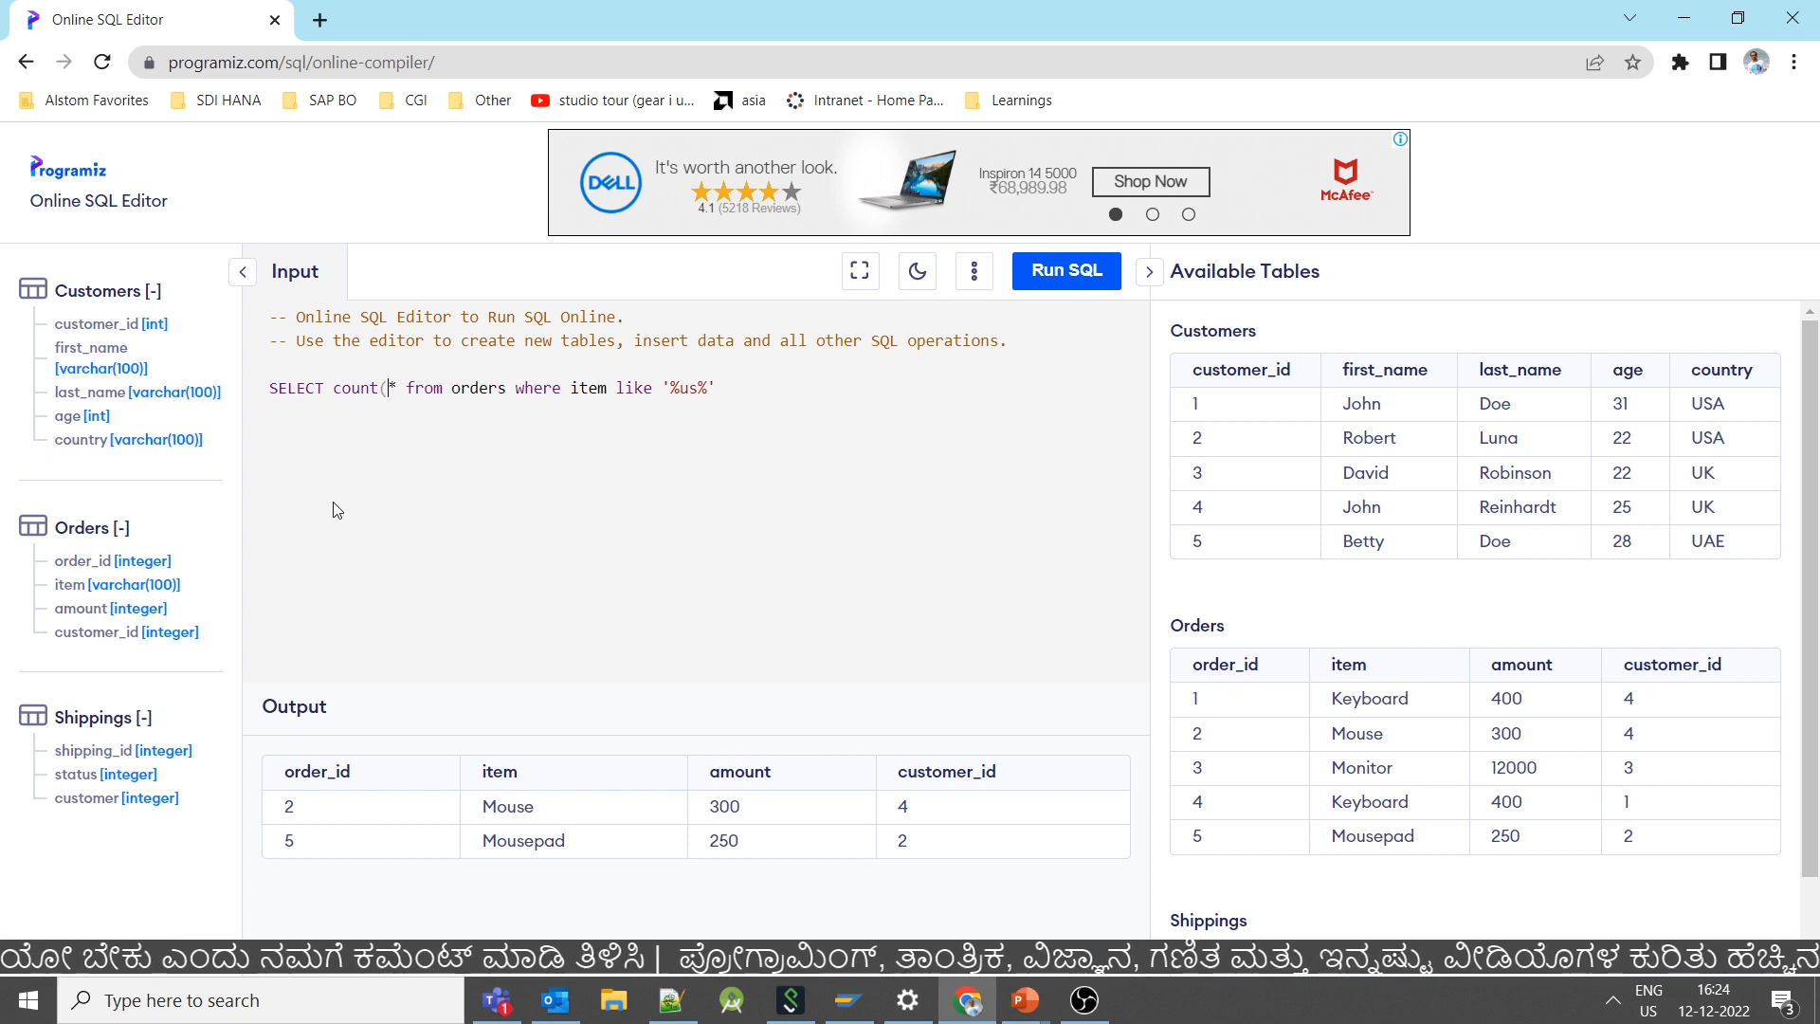
type(")")
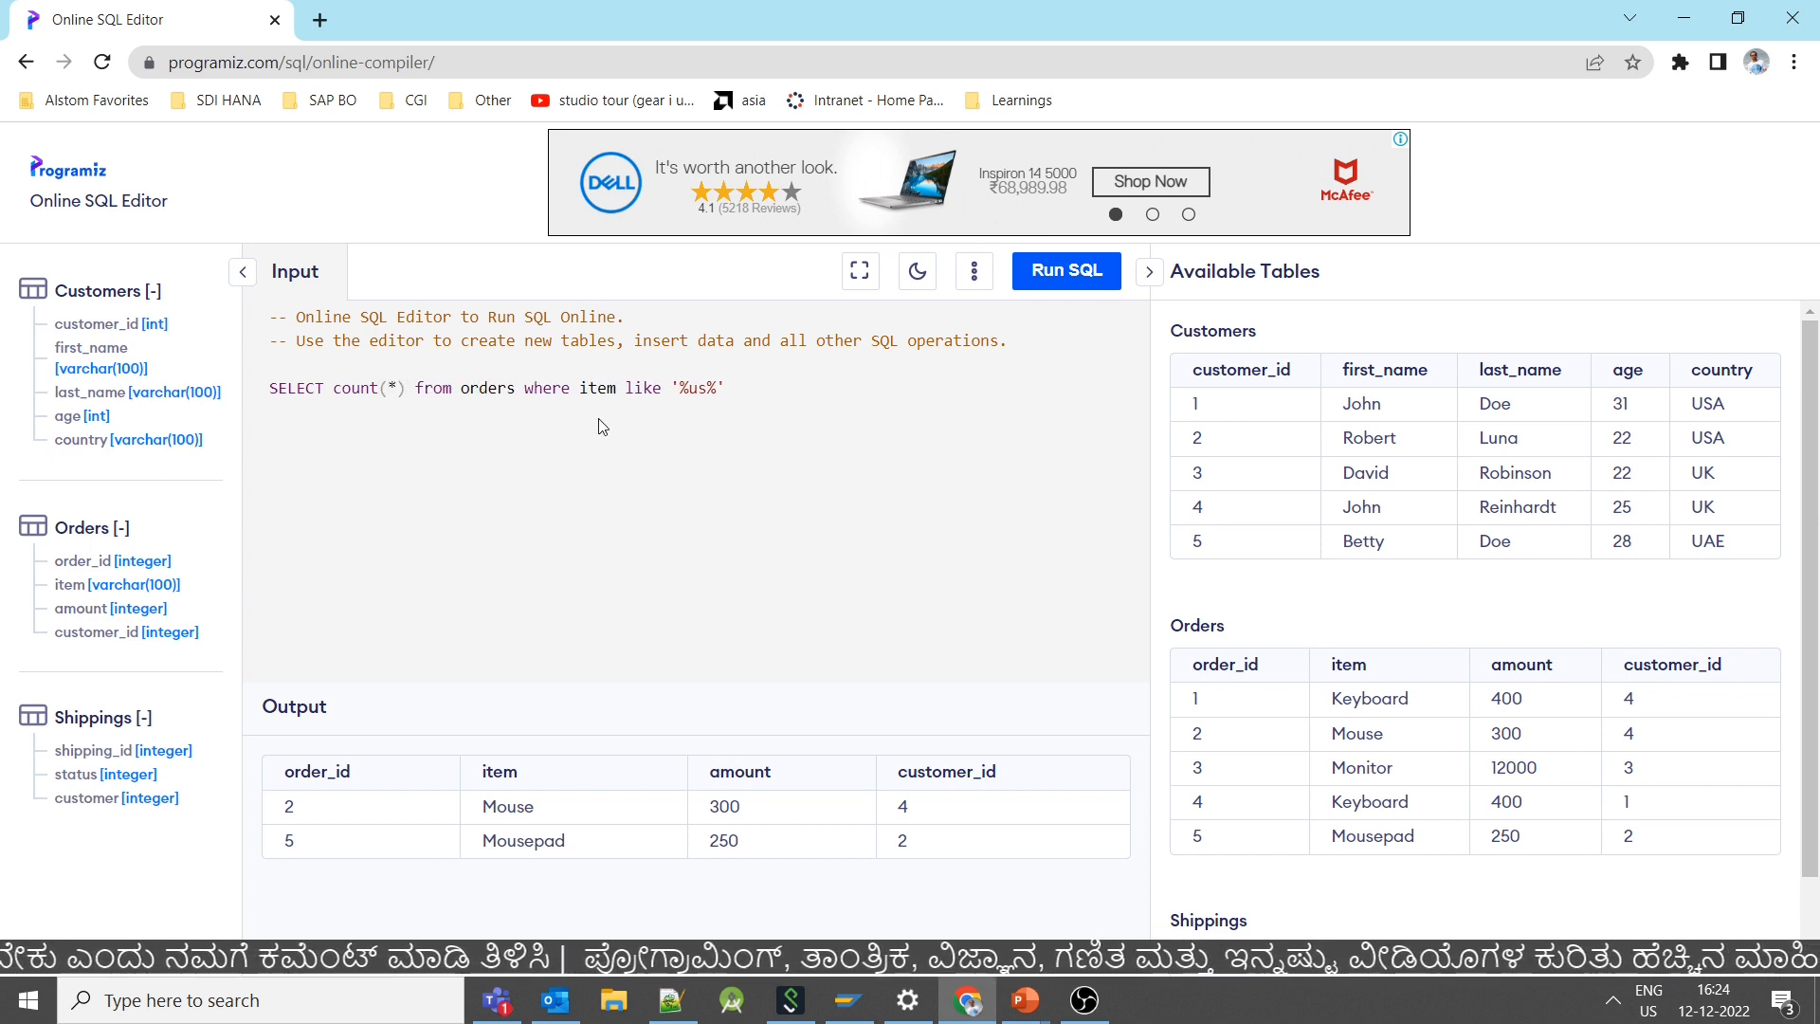
- Count Orders items LIKE '%us%' with count(*), returning 2
left_click_drag(726, 388, 578, 388)
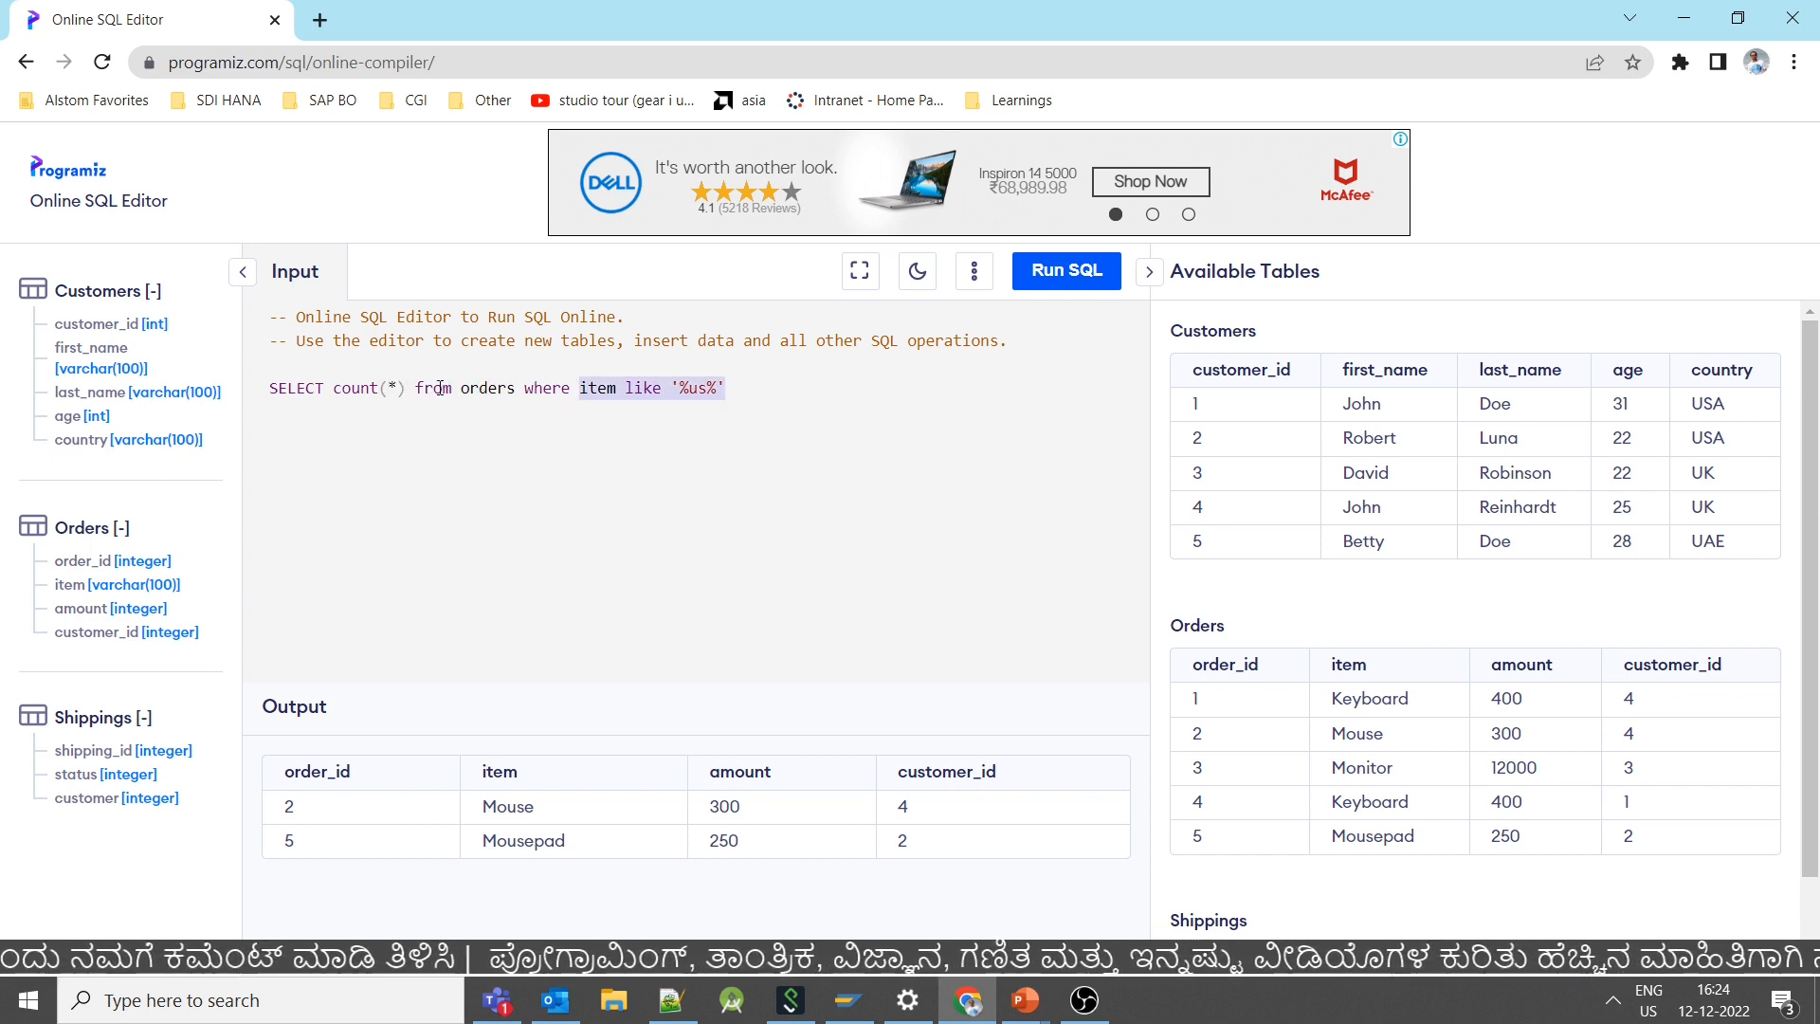
left_click_drag(407, 387, 331, 388)
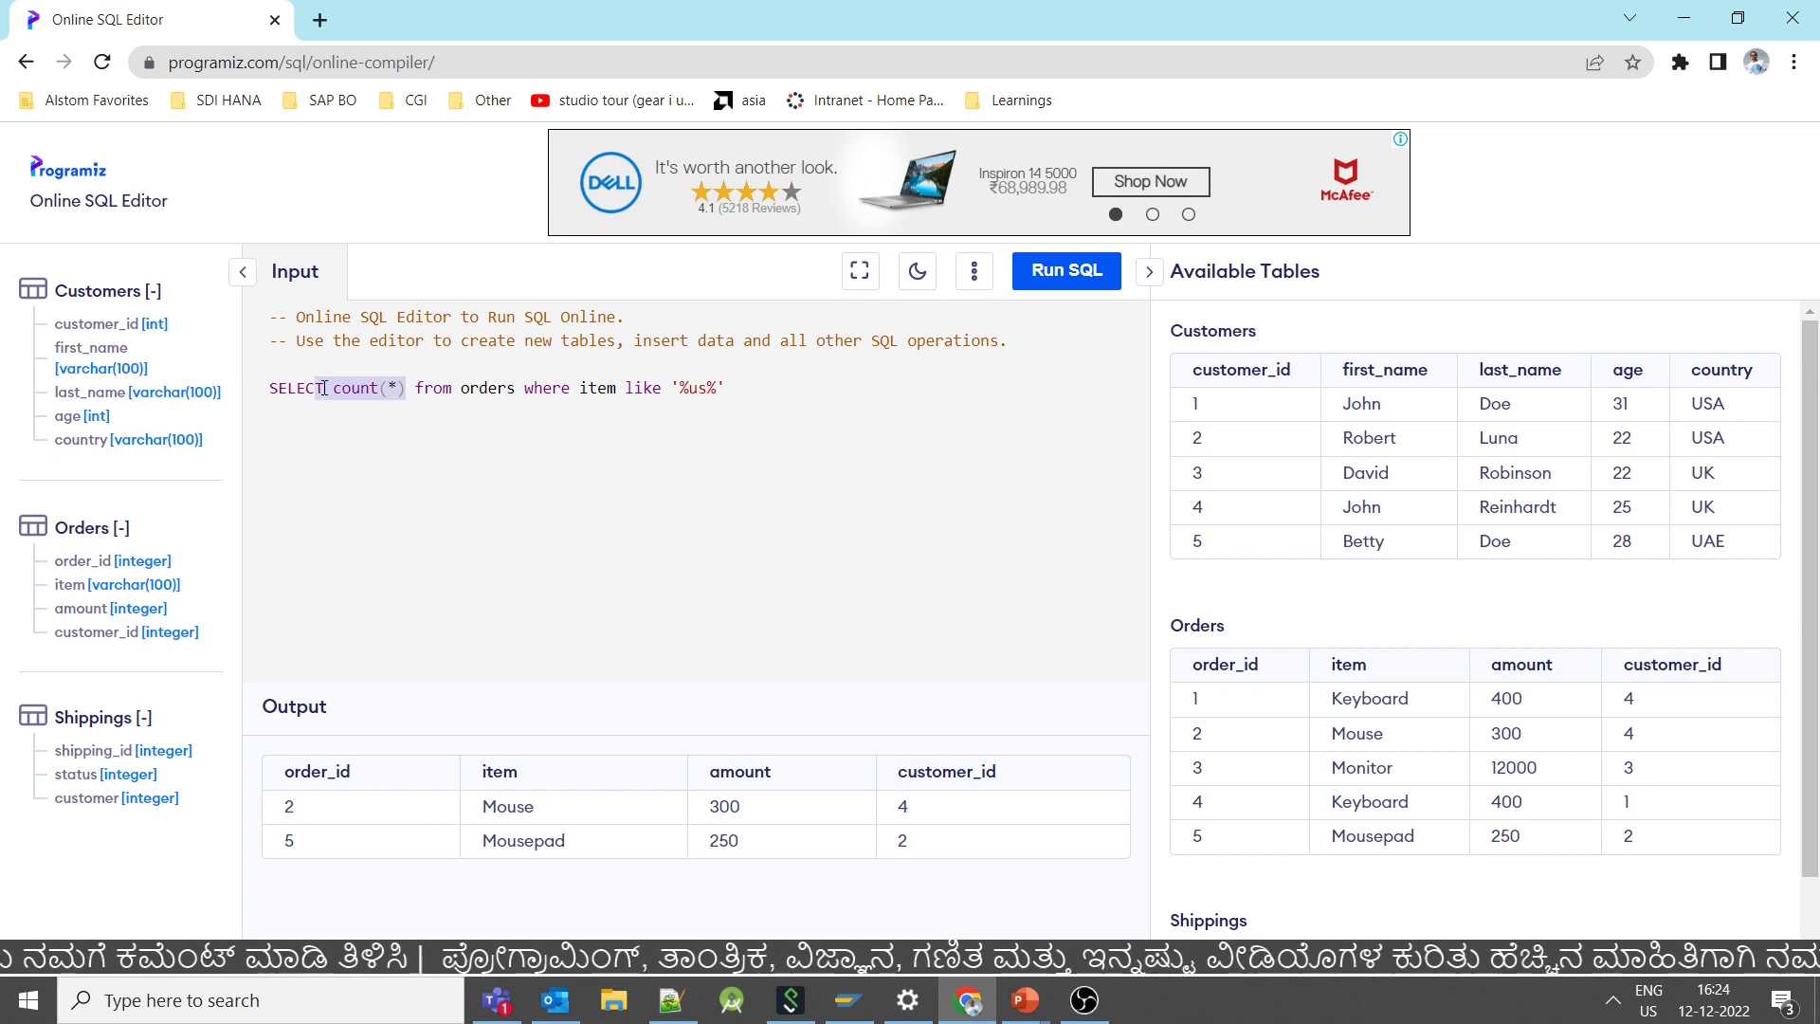
left_click(1034, 270)
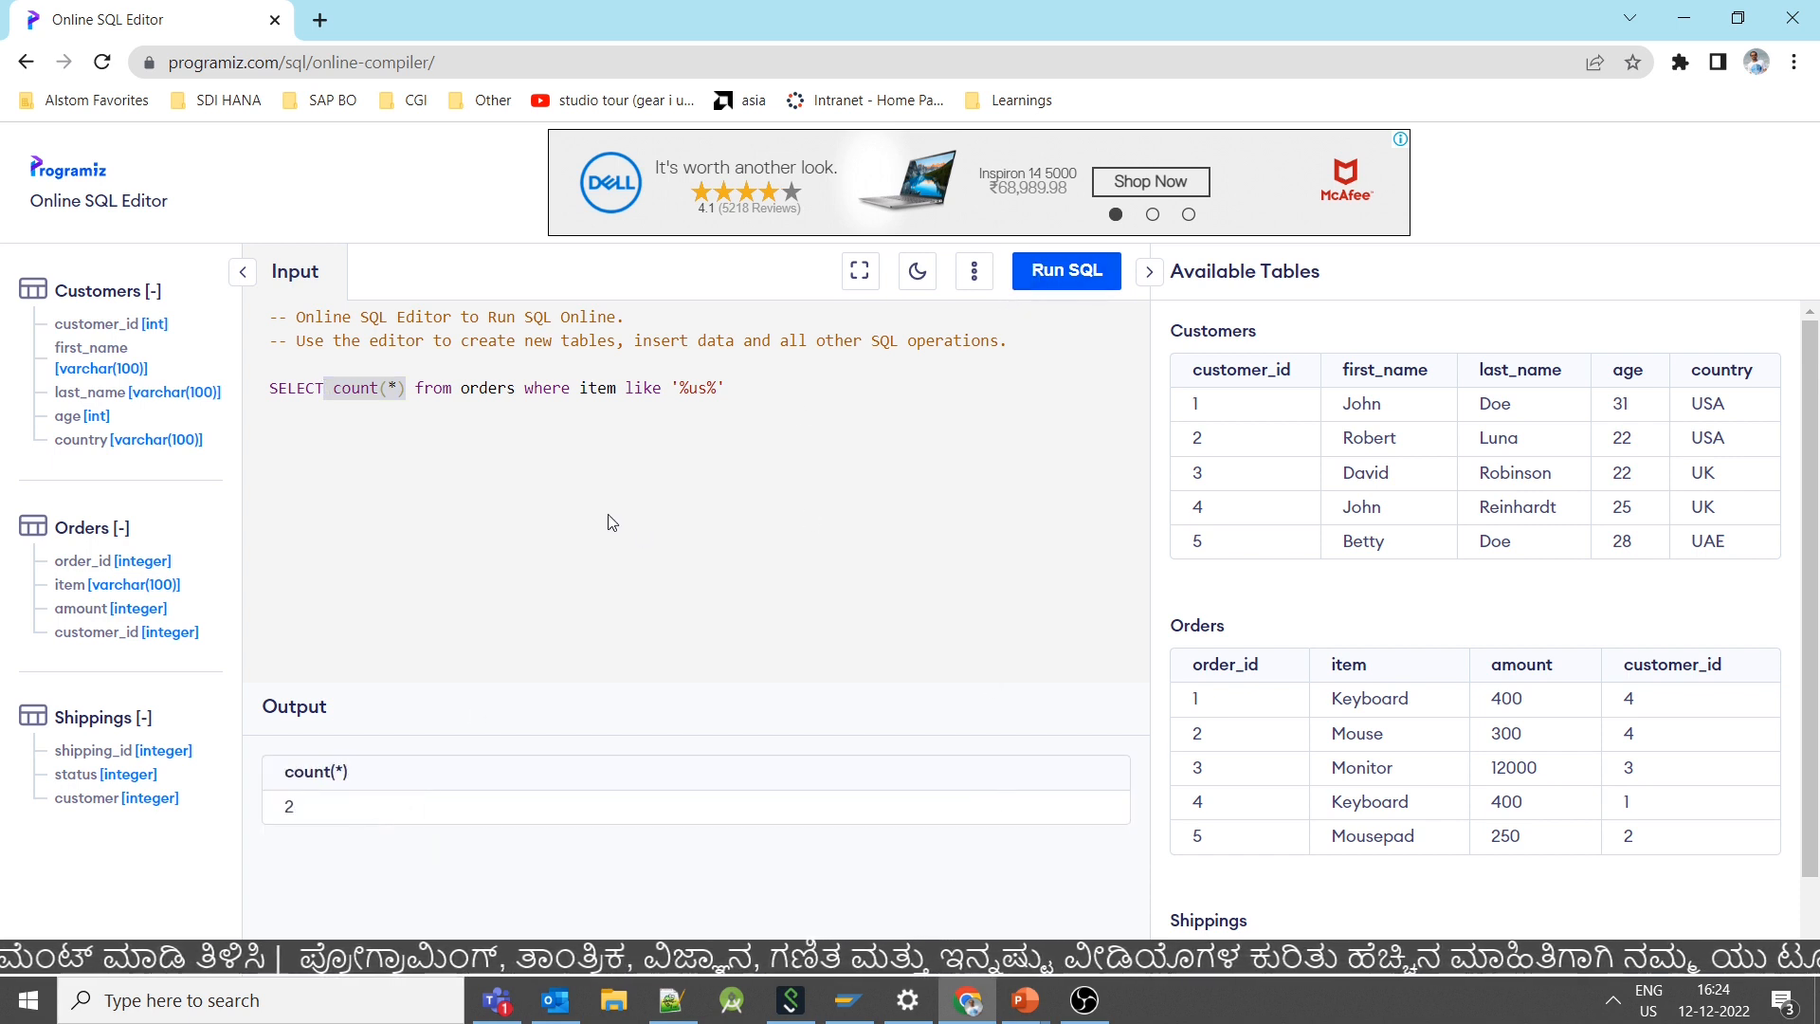
left_click(738, 397)
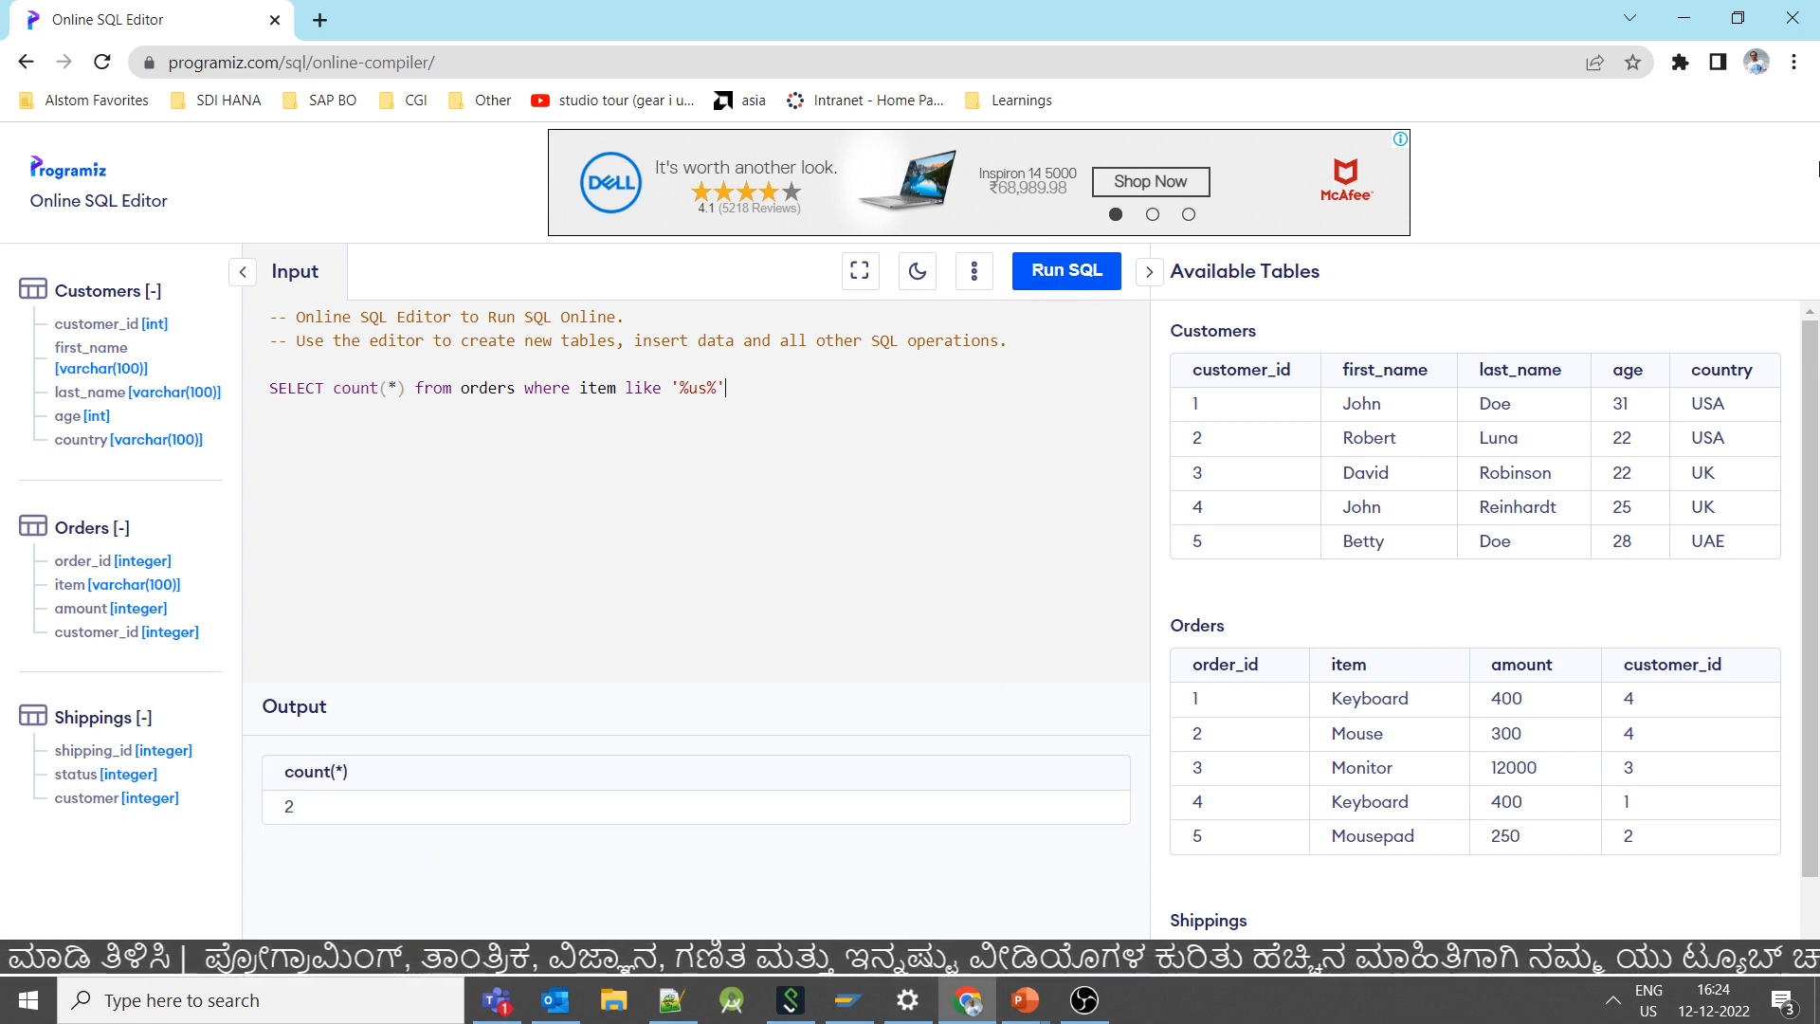